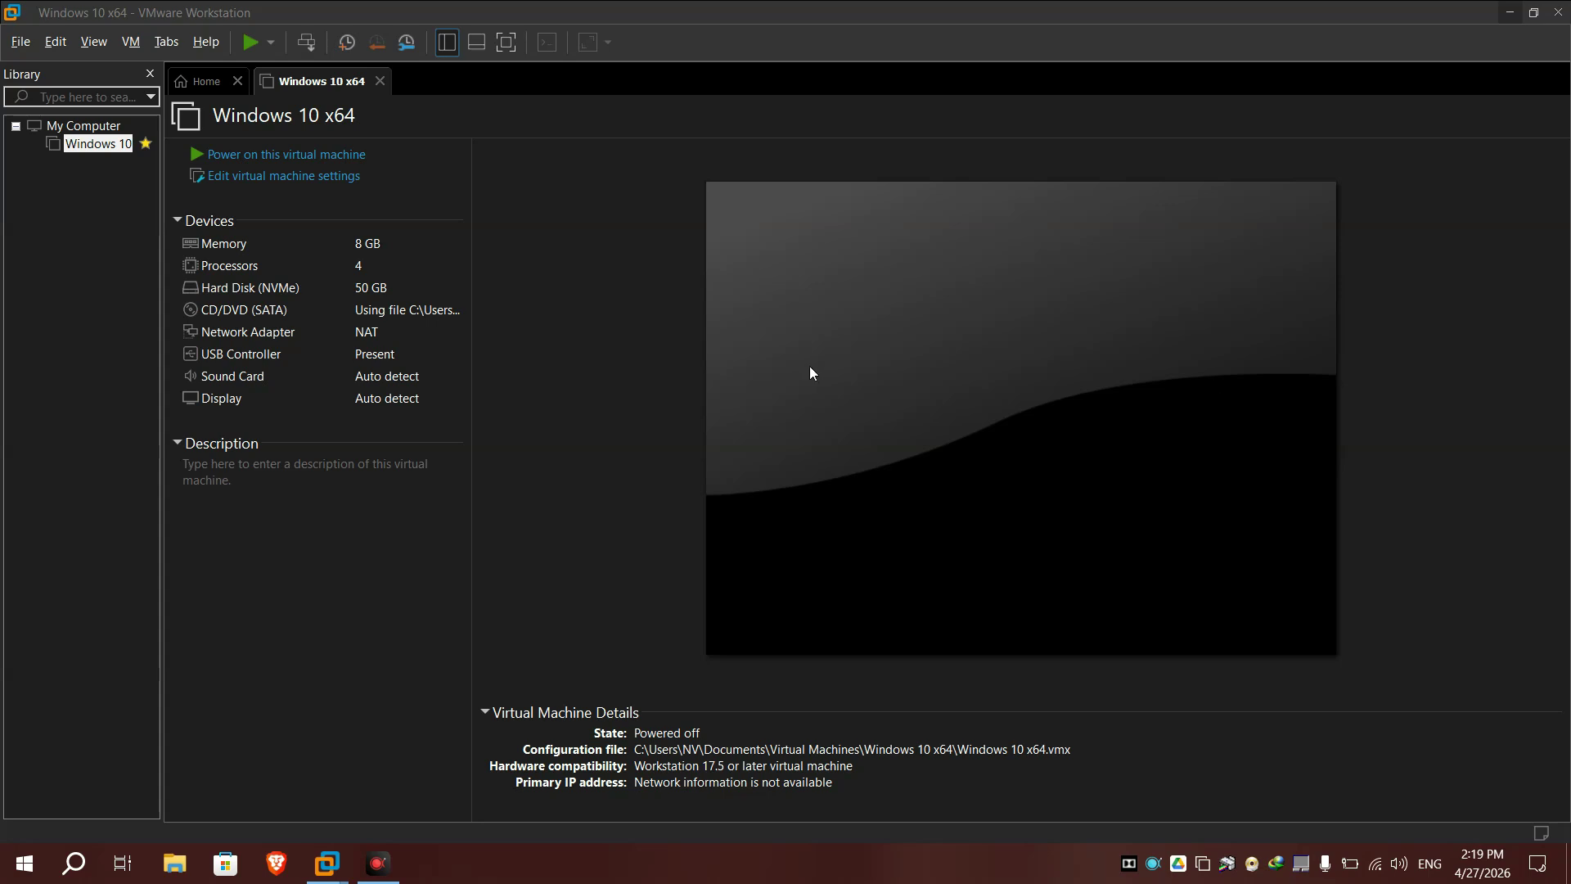
Attach the ISO image "-Getintopc.com-Active_Boot_Disk_v15.0.6_Win10_PEx64.iso" from Downloads to the virtual machine's CD/DVD drive
double_click(234, 313)
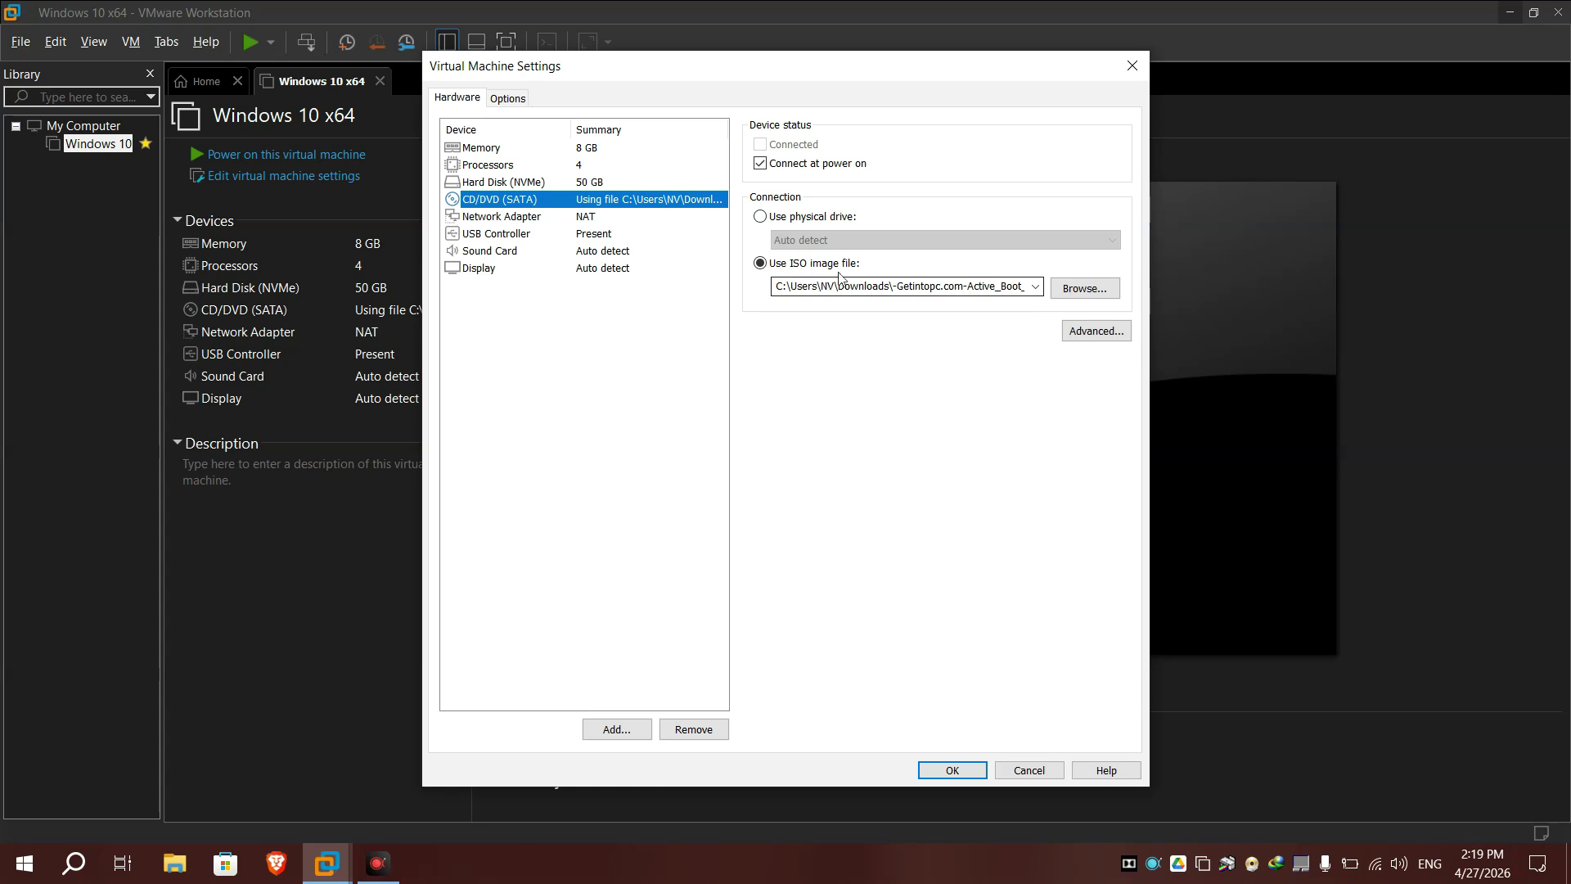
click(1088, 290)
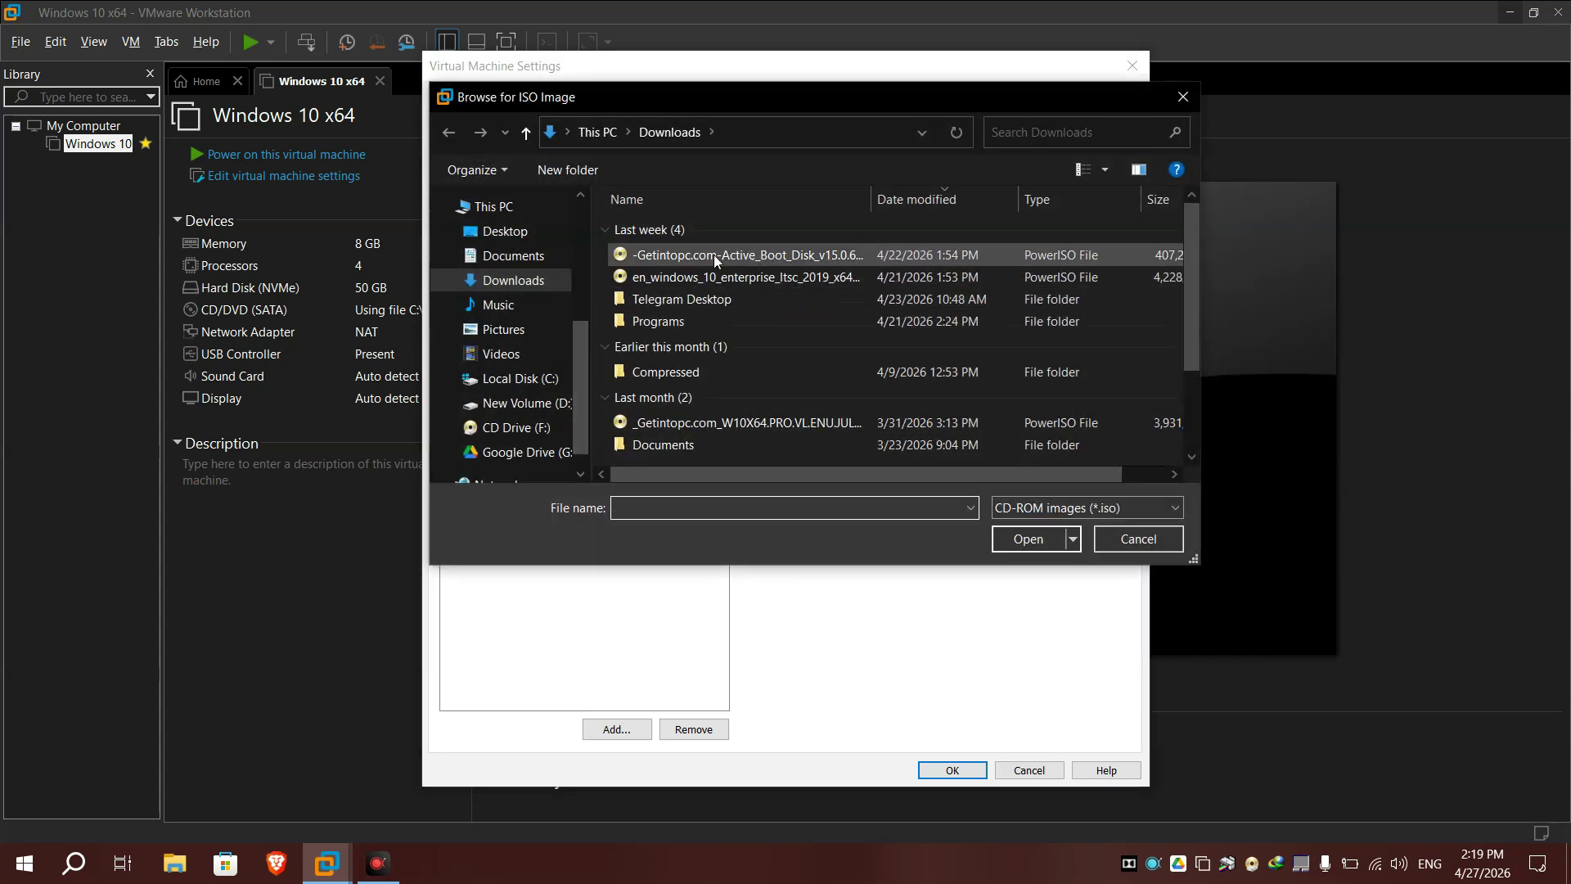
click(713, 253)
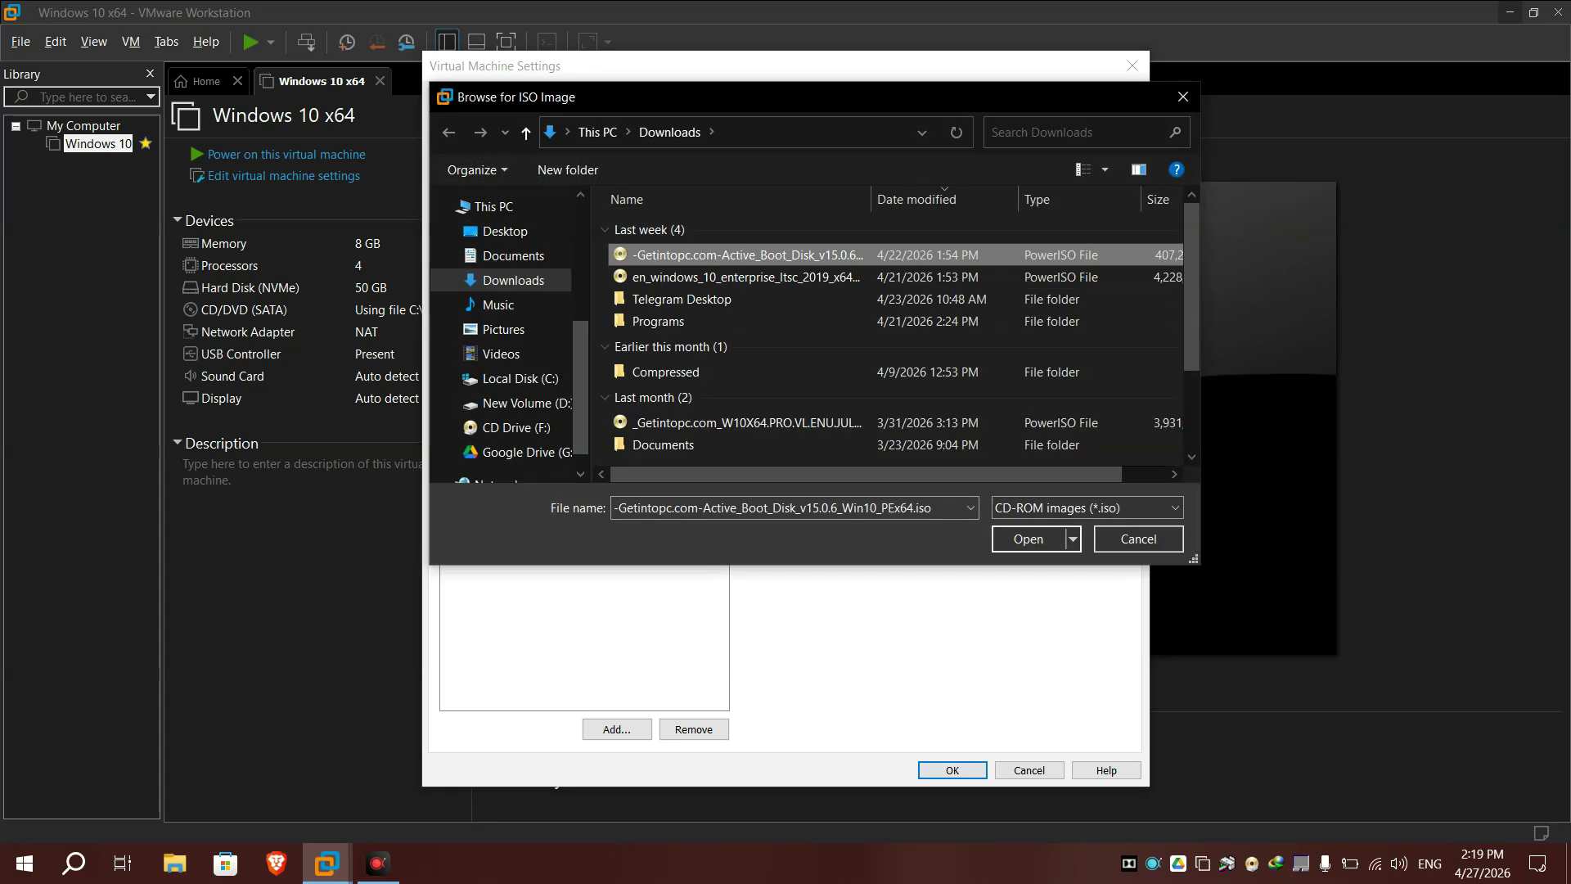
click(1013, 543)
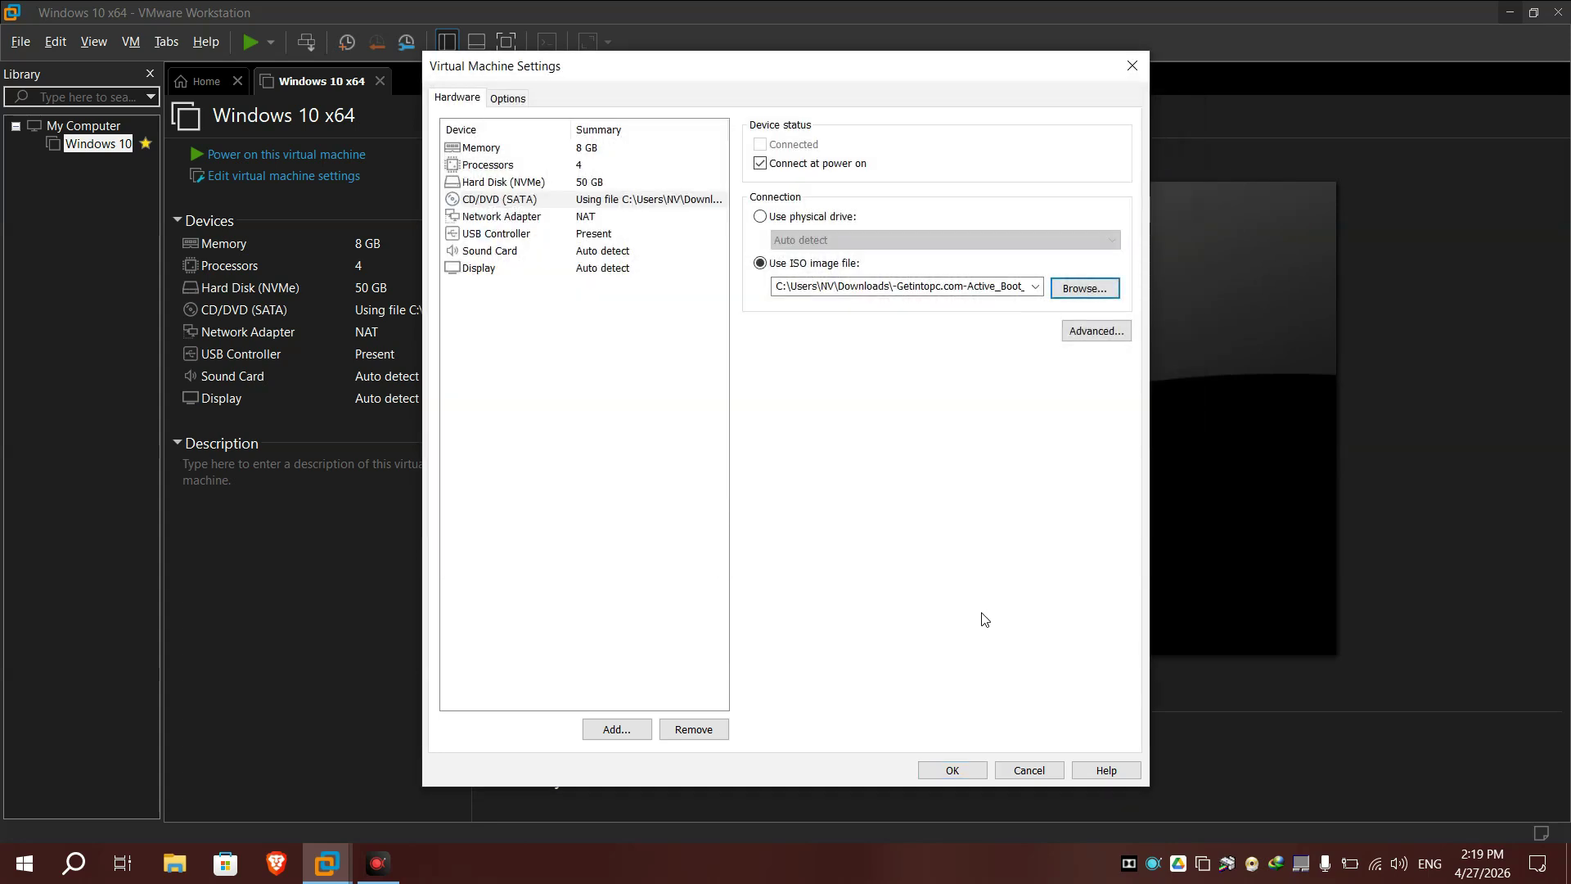
click(951, 771)
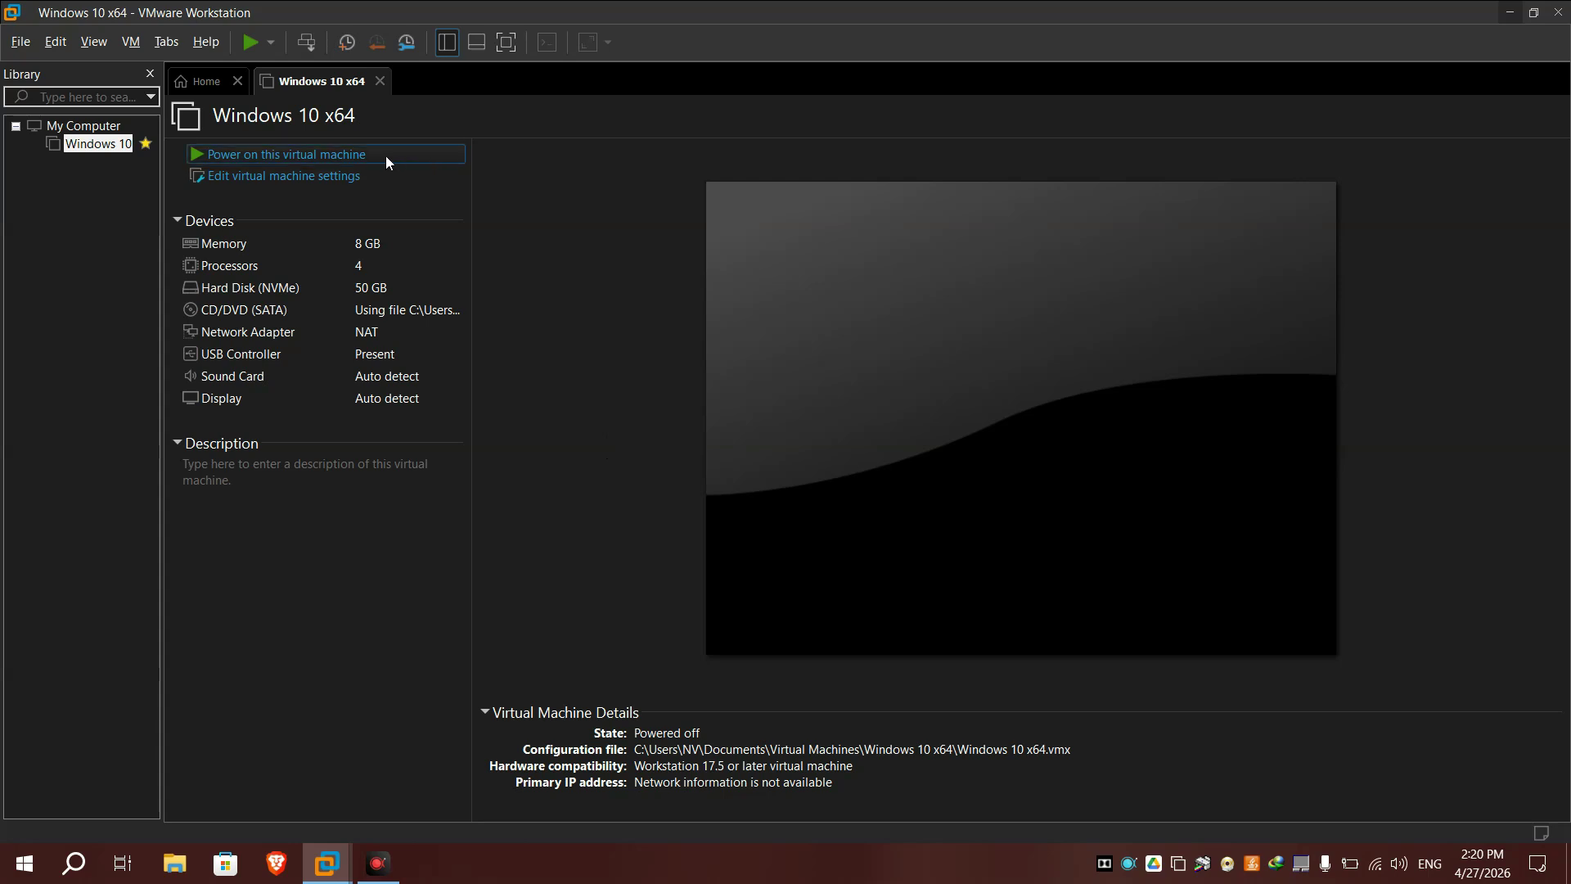
Power on the Windows 10 x64 virtual machine and let it boot into Active@ Boot Disk with the default preferences
click(324, 158)
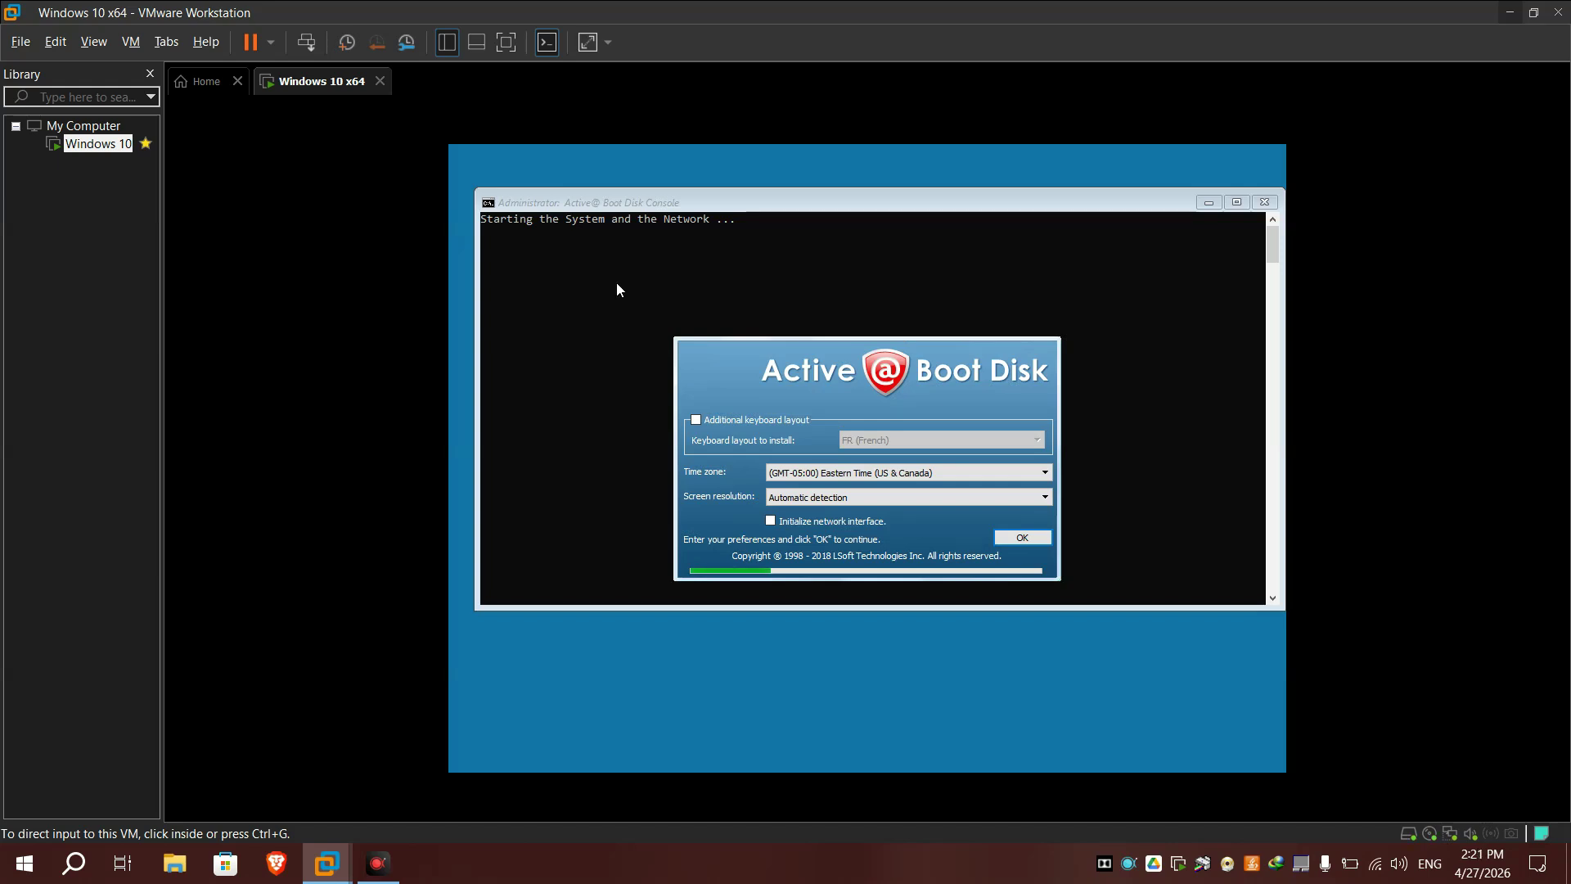
click(1203, 379)
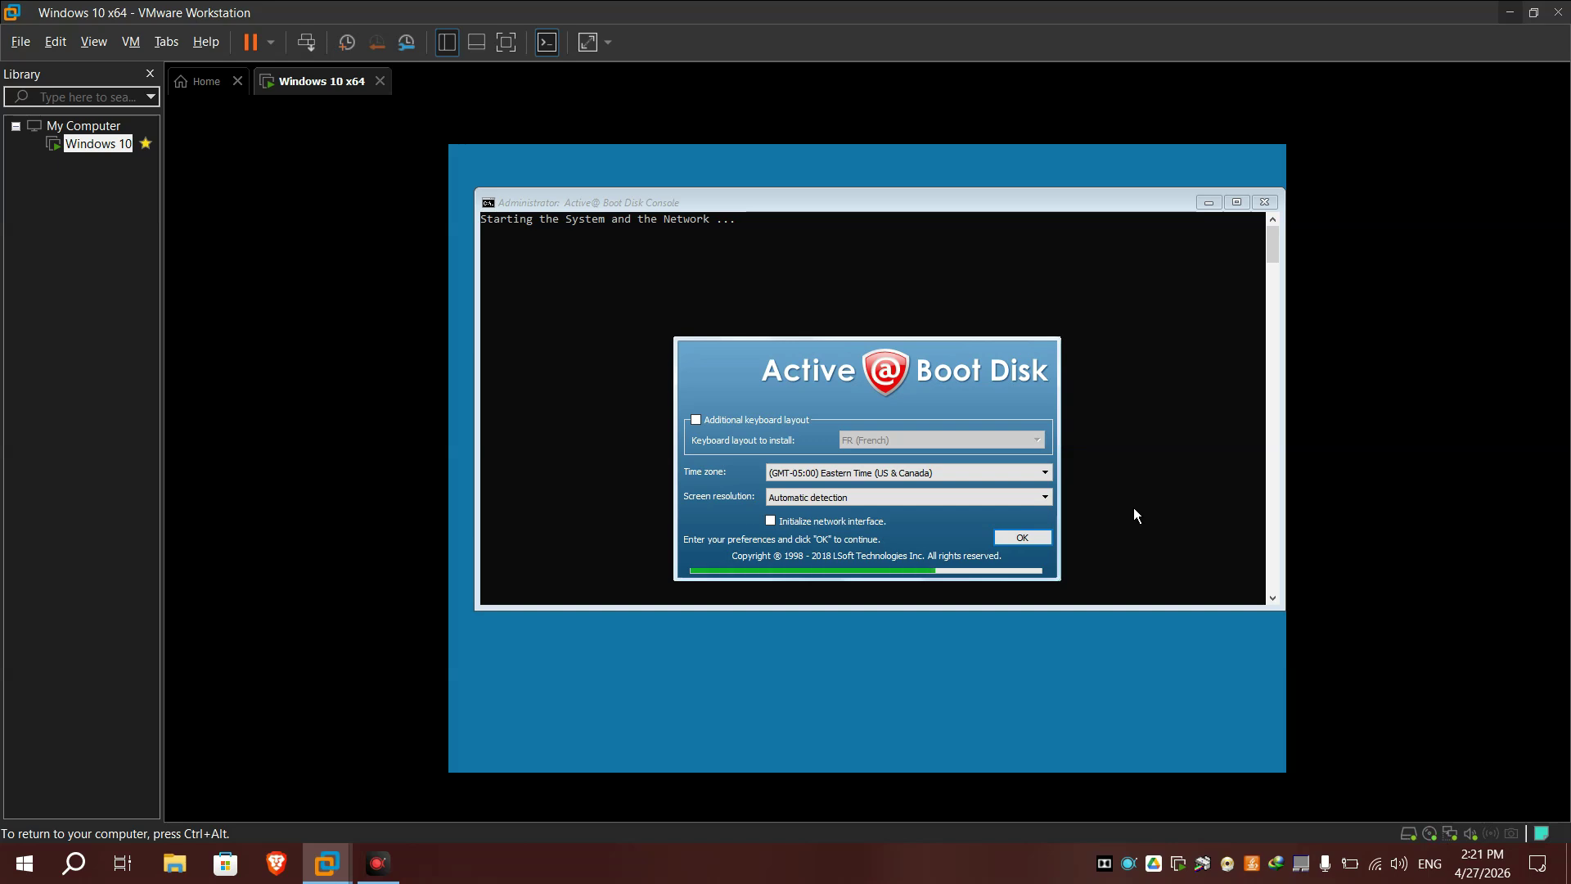
key(ctrl+alt)
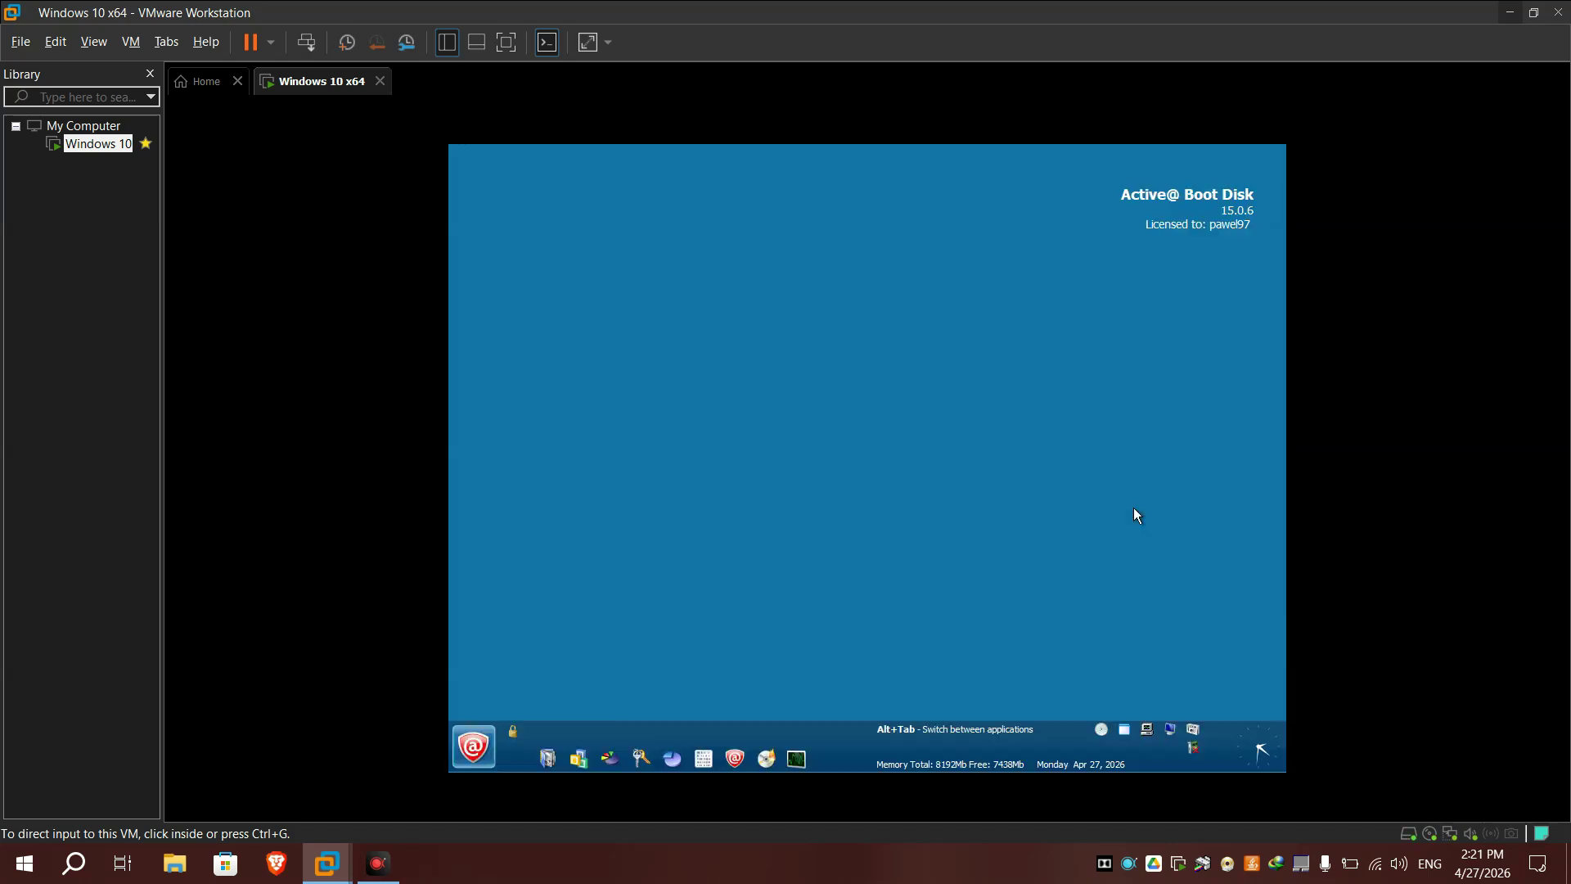
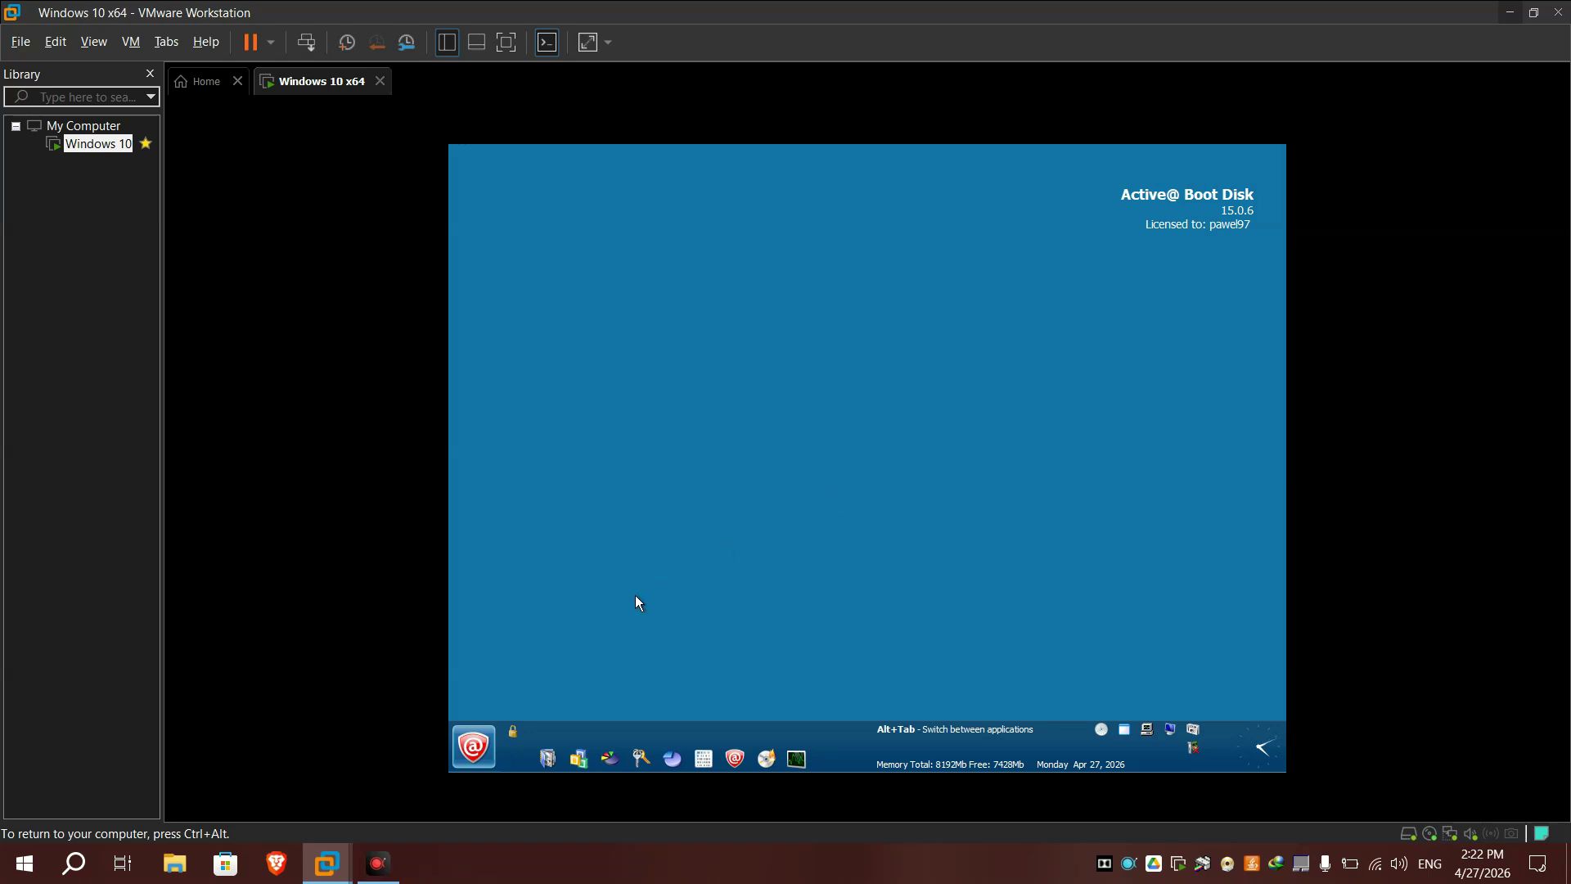
Restart the virtual machine from the Active@ Boot Disk desktop
click(485, 741)
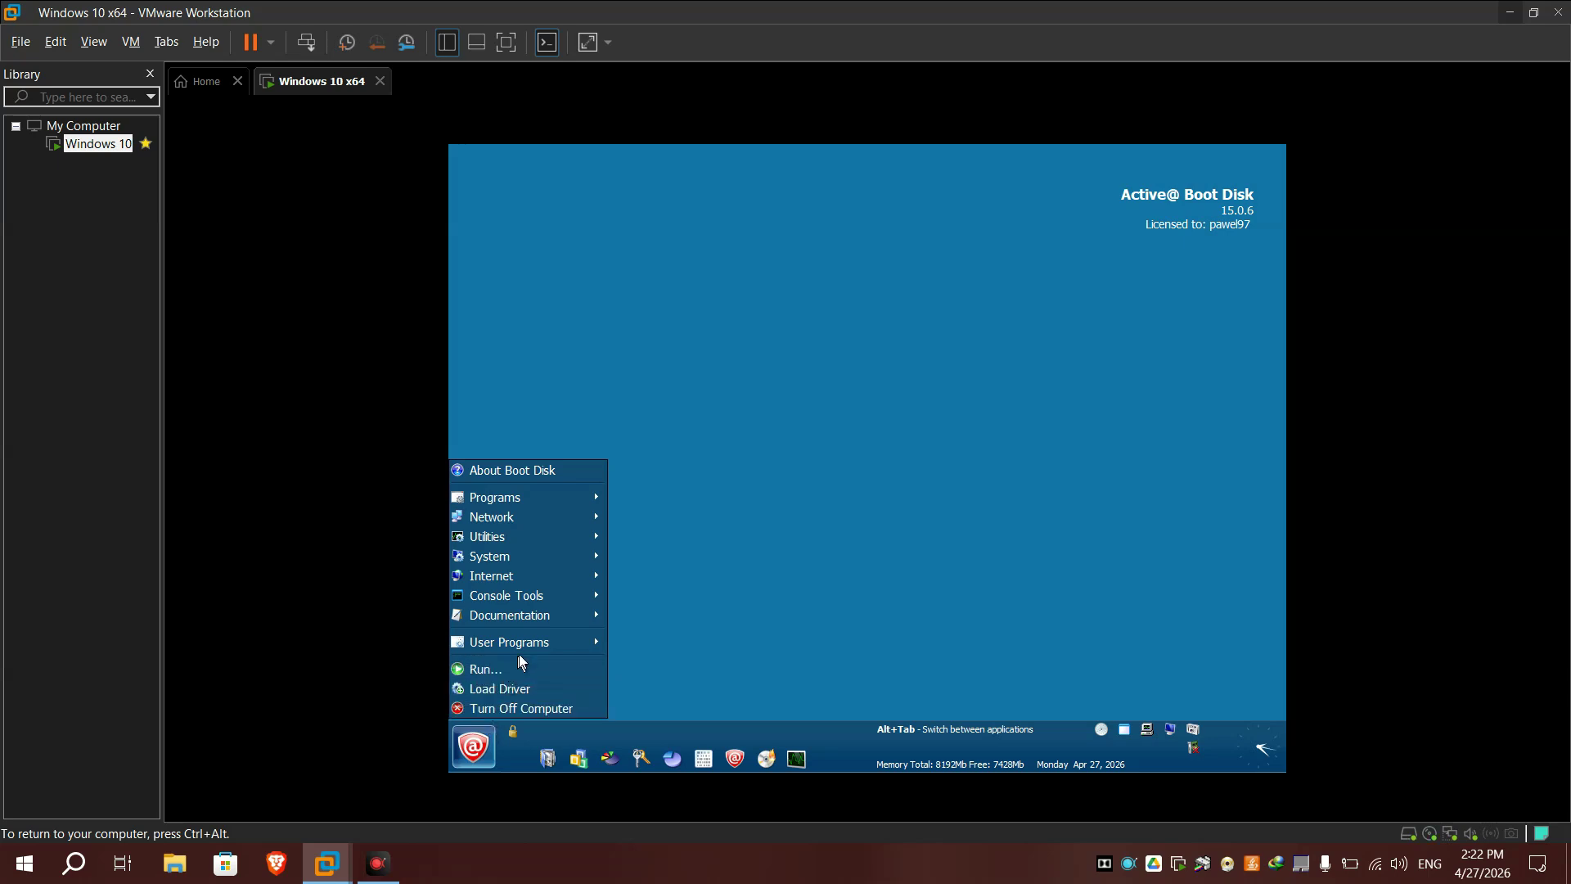
click(514, 707)
click(897, 459)
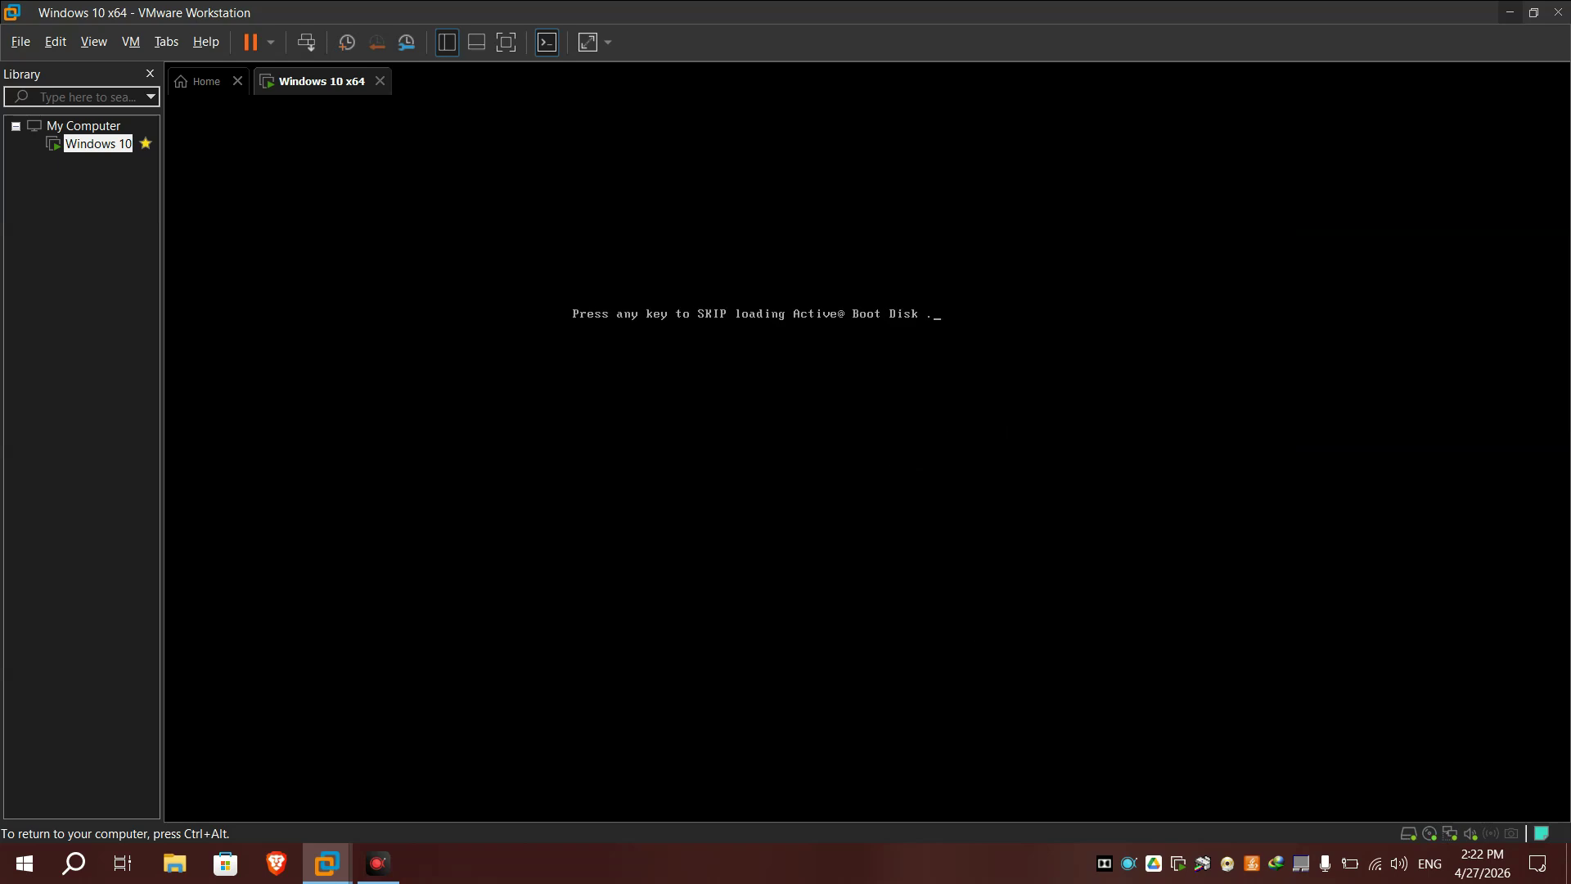
Let the installed Windows start and sign in with the built-in Administrator account
key(ctrl+alt)
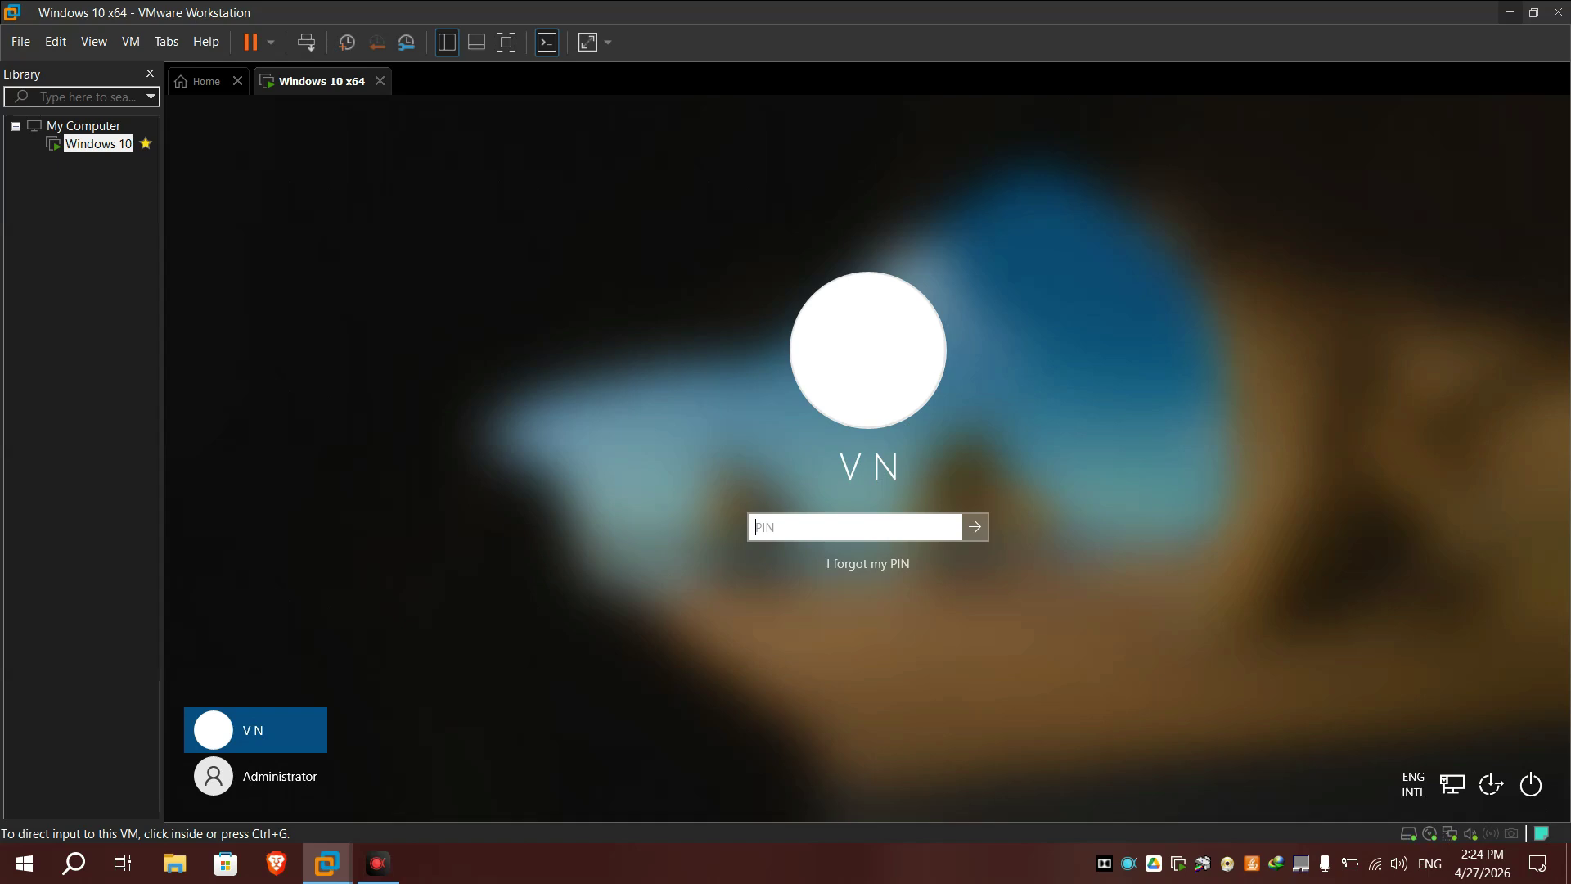
click(249, 783)
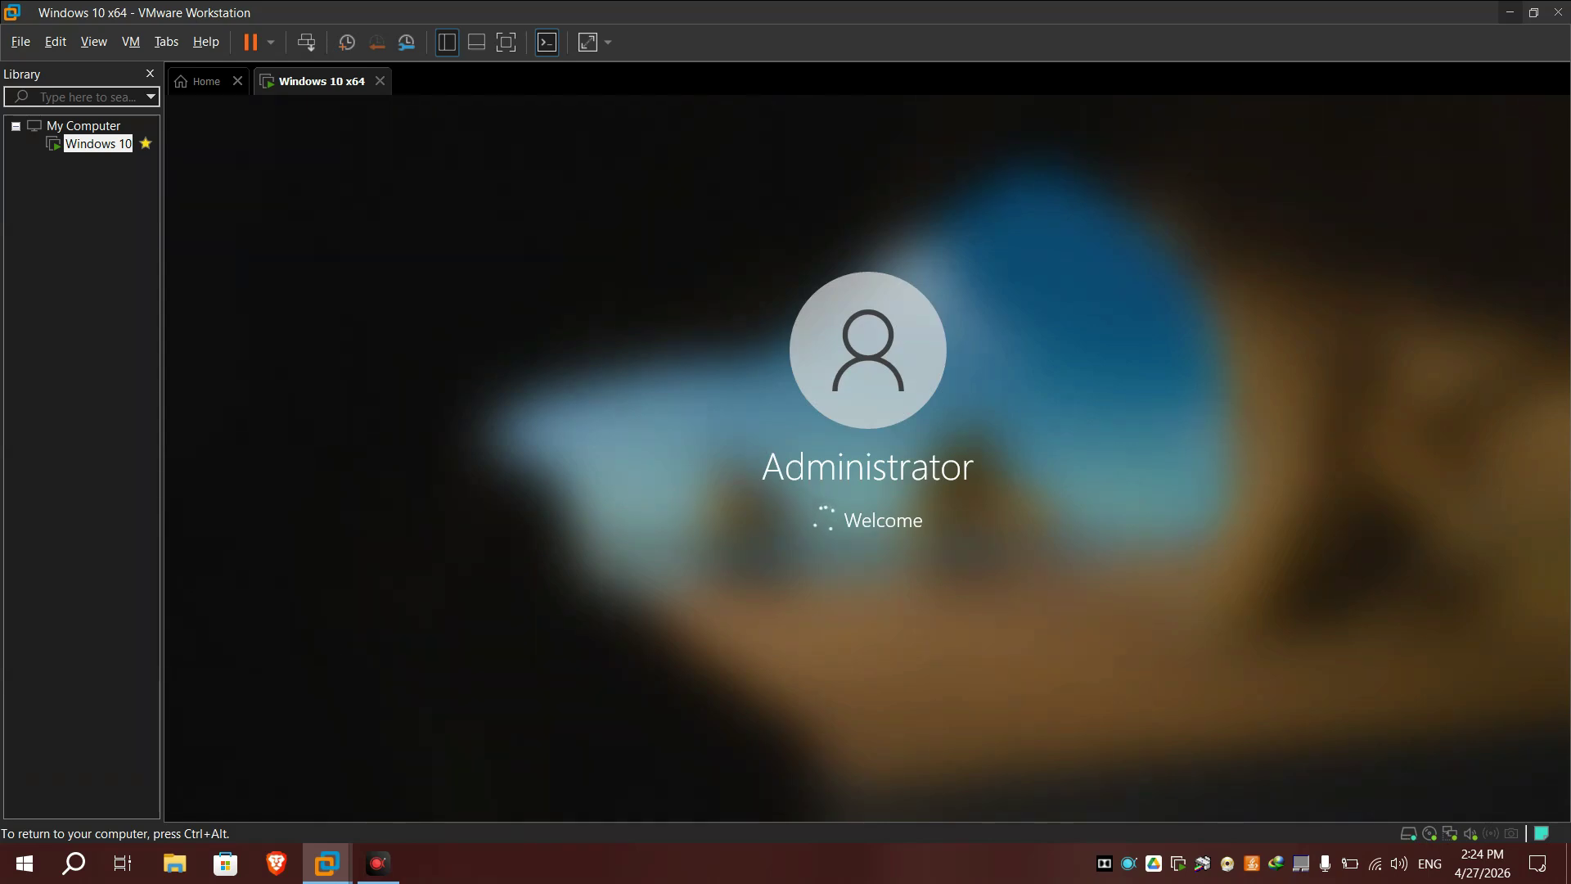
key(ctrl+alt)
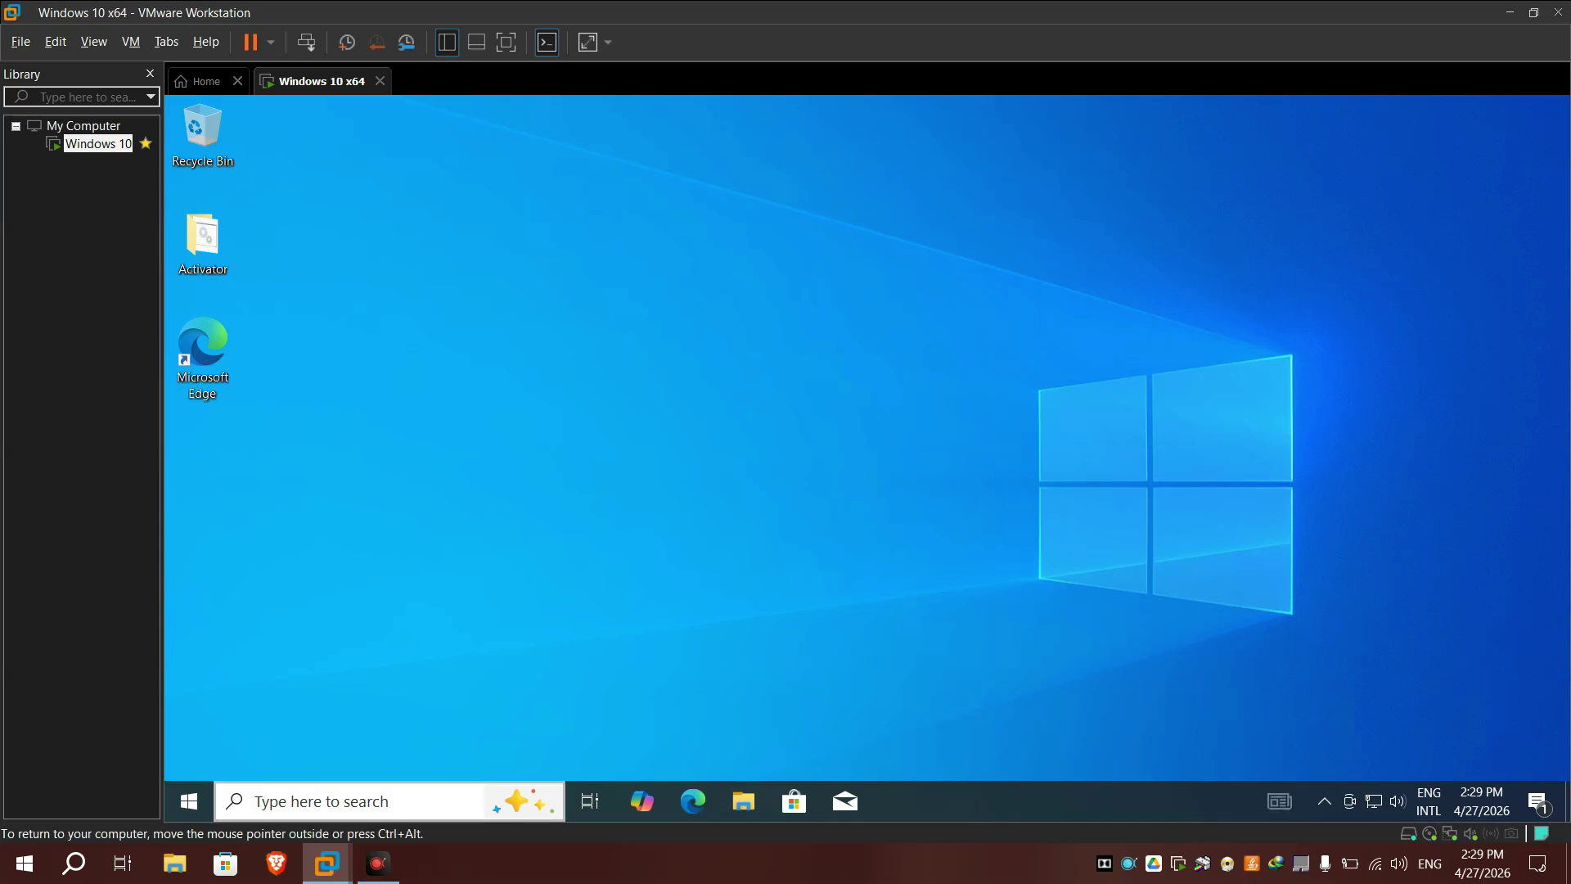
Search the guest Windows for "computer" and open Computer Management
key(super+s)
text(comp)
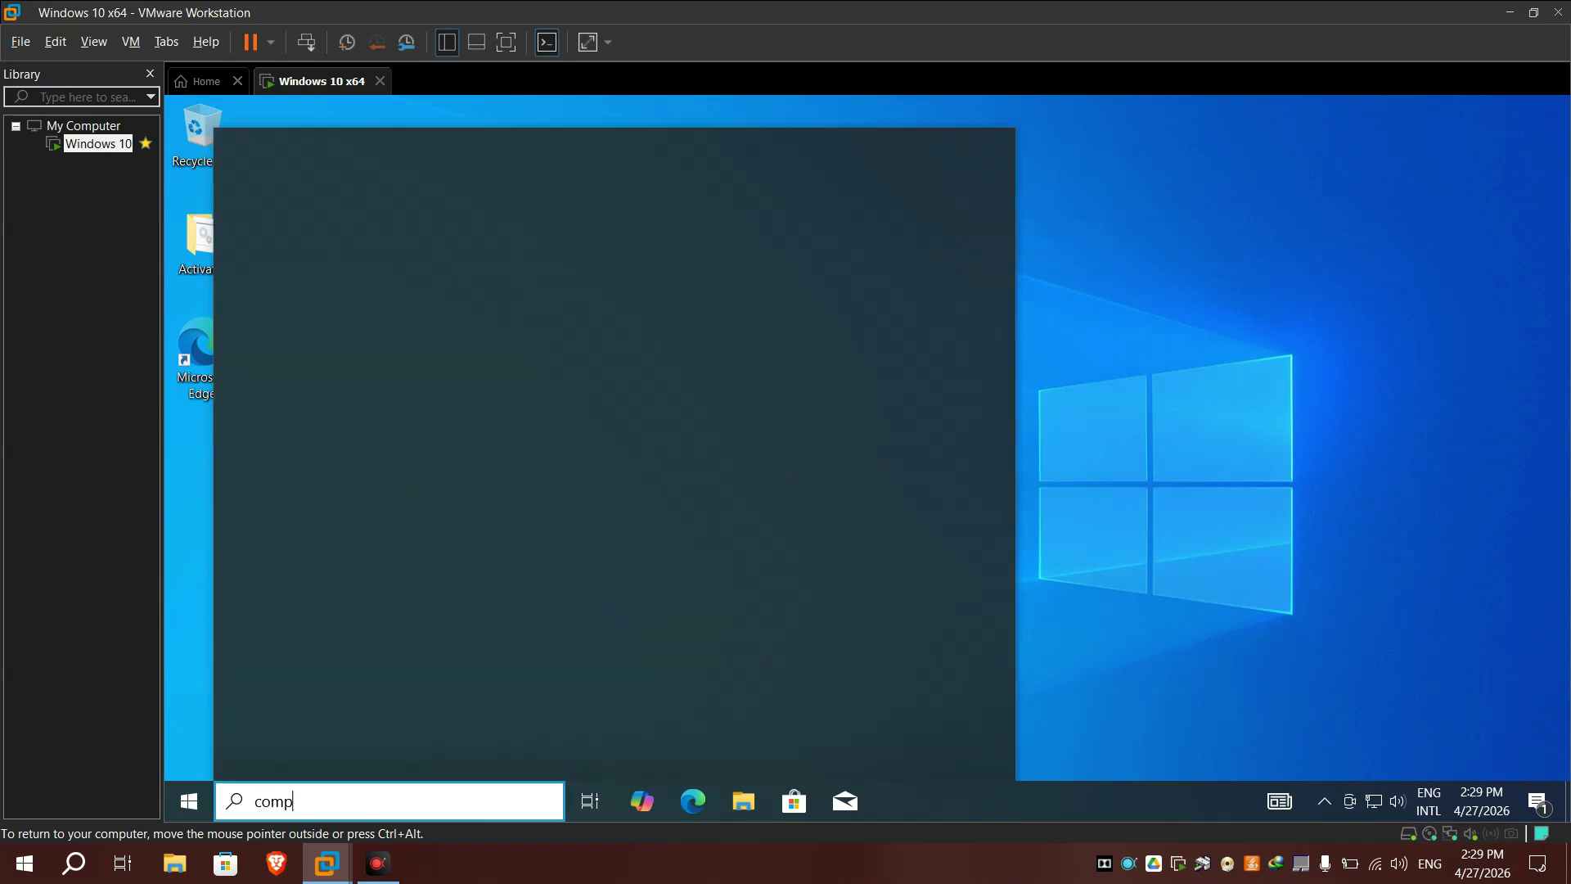
text(uter)
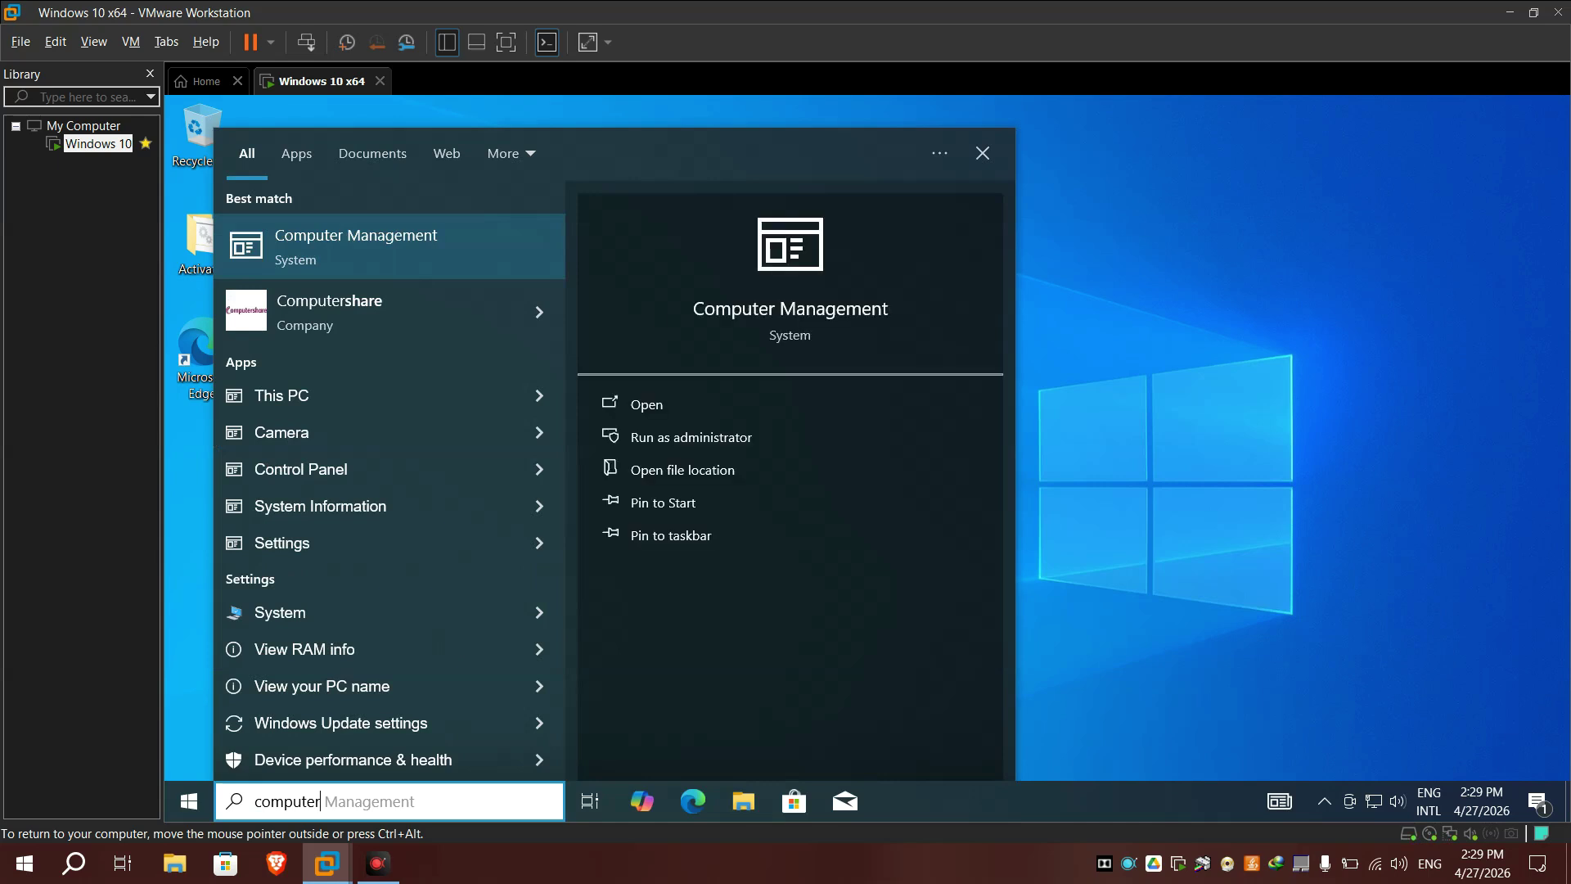
click(364, 262)
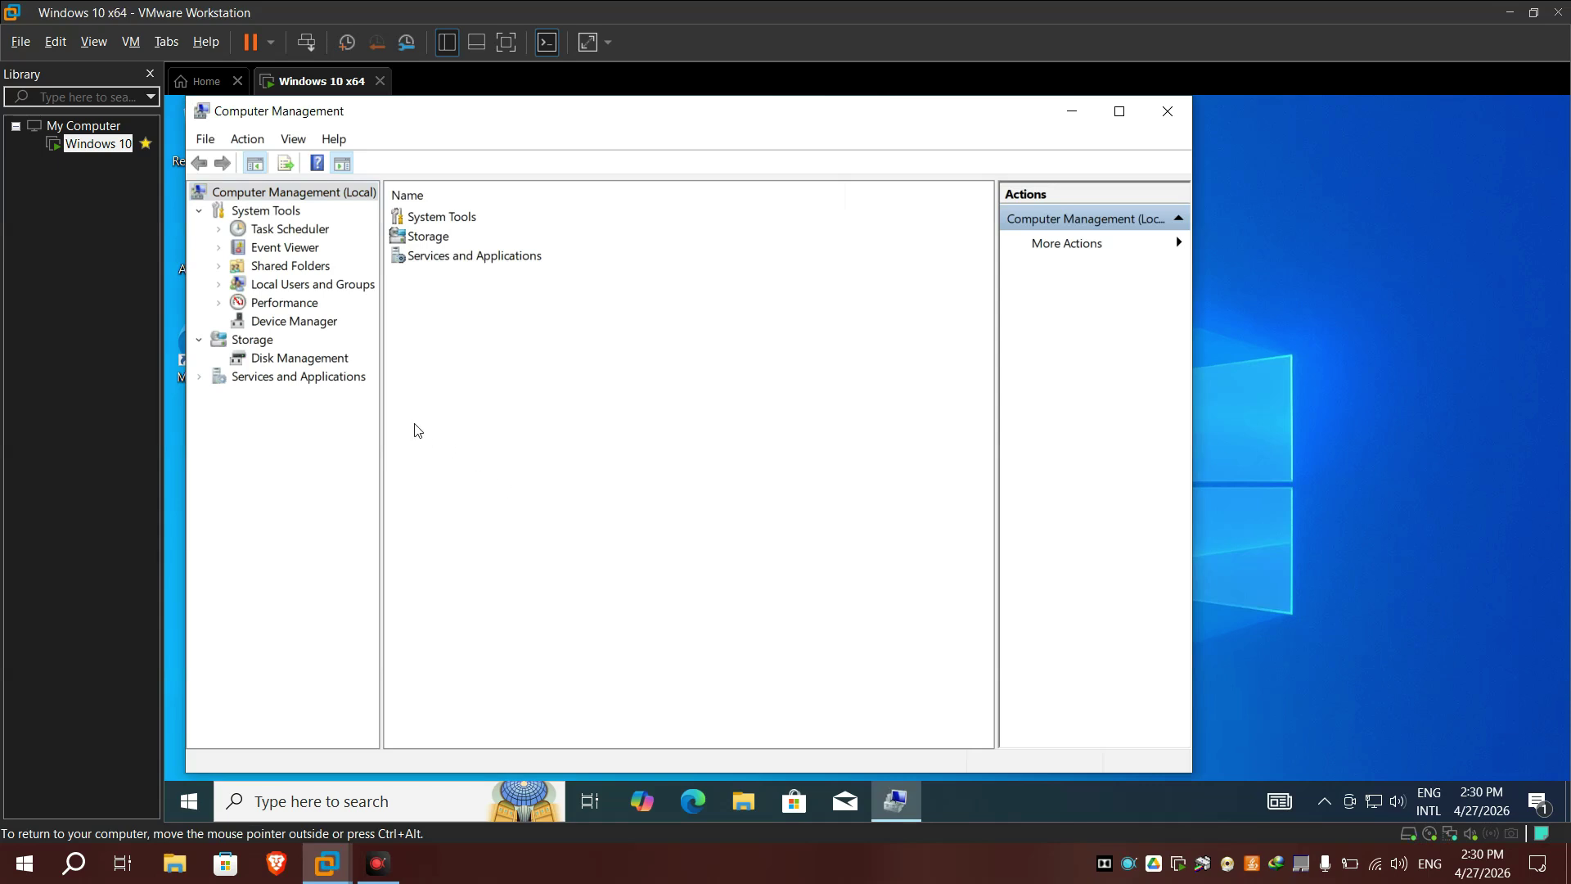
Show the Users folder of Local Users and Groups and check the Administrator account and the existing personal account
click(301, 286)
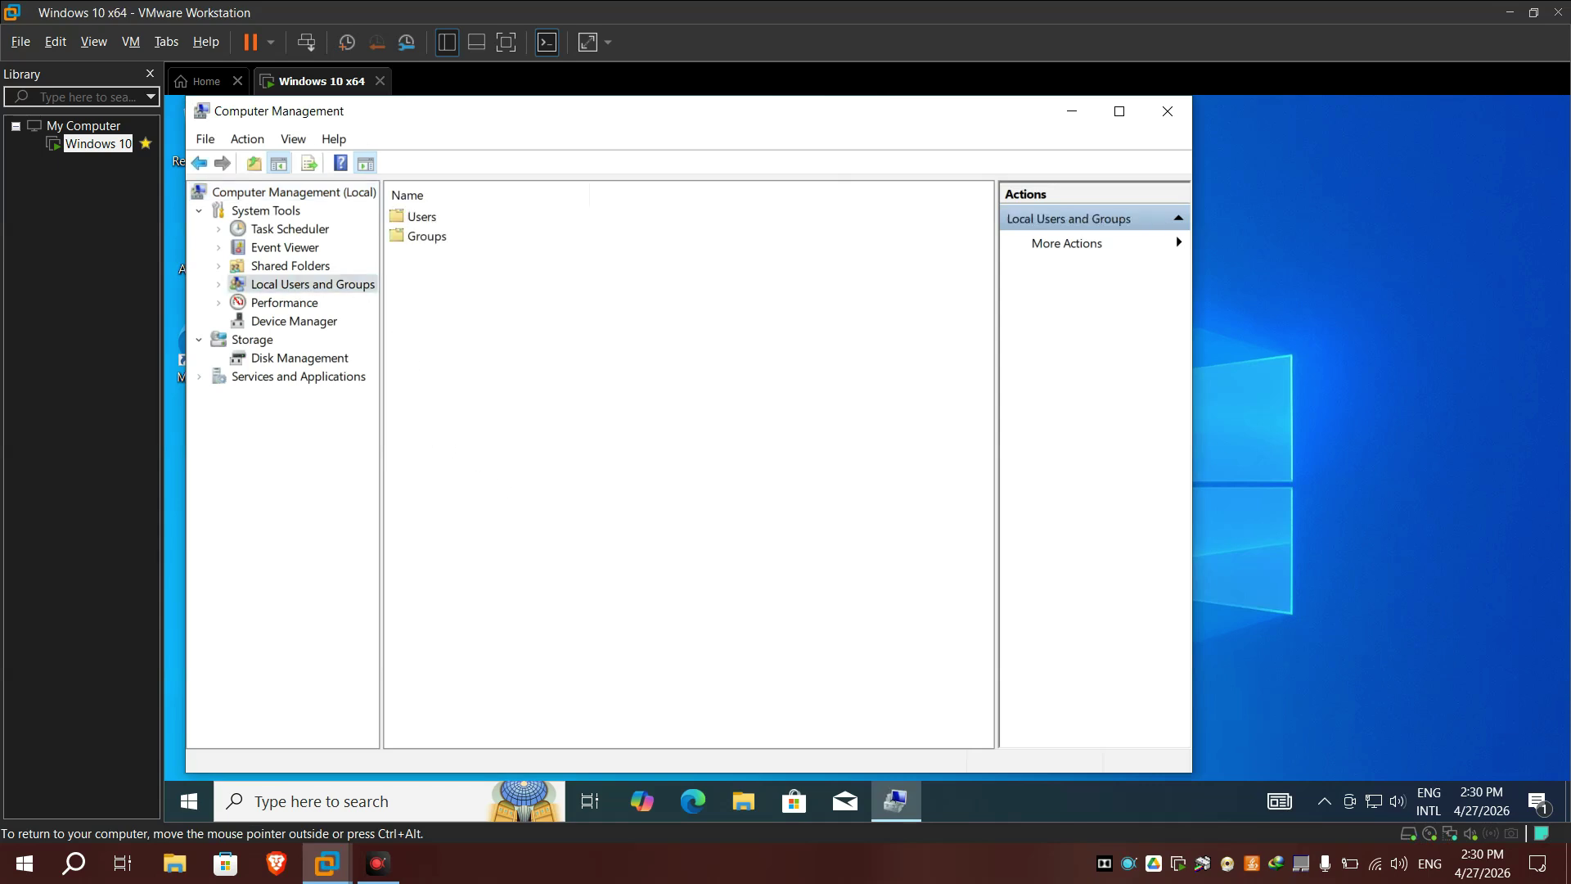
double_click(422, 218)
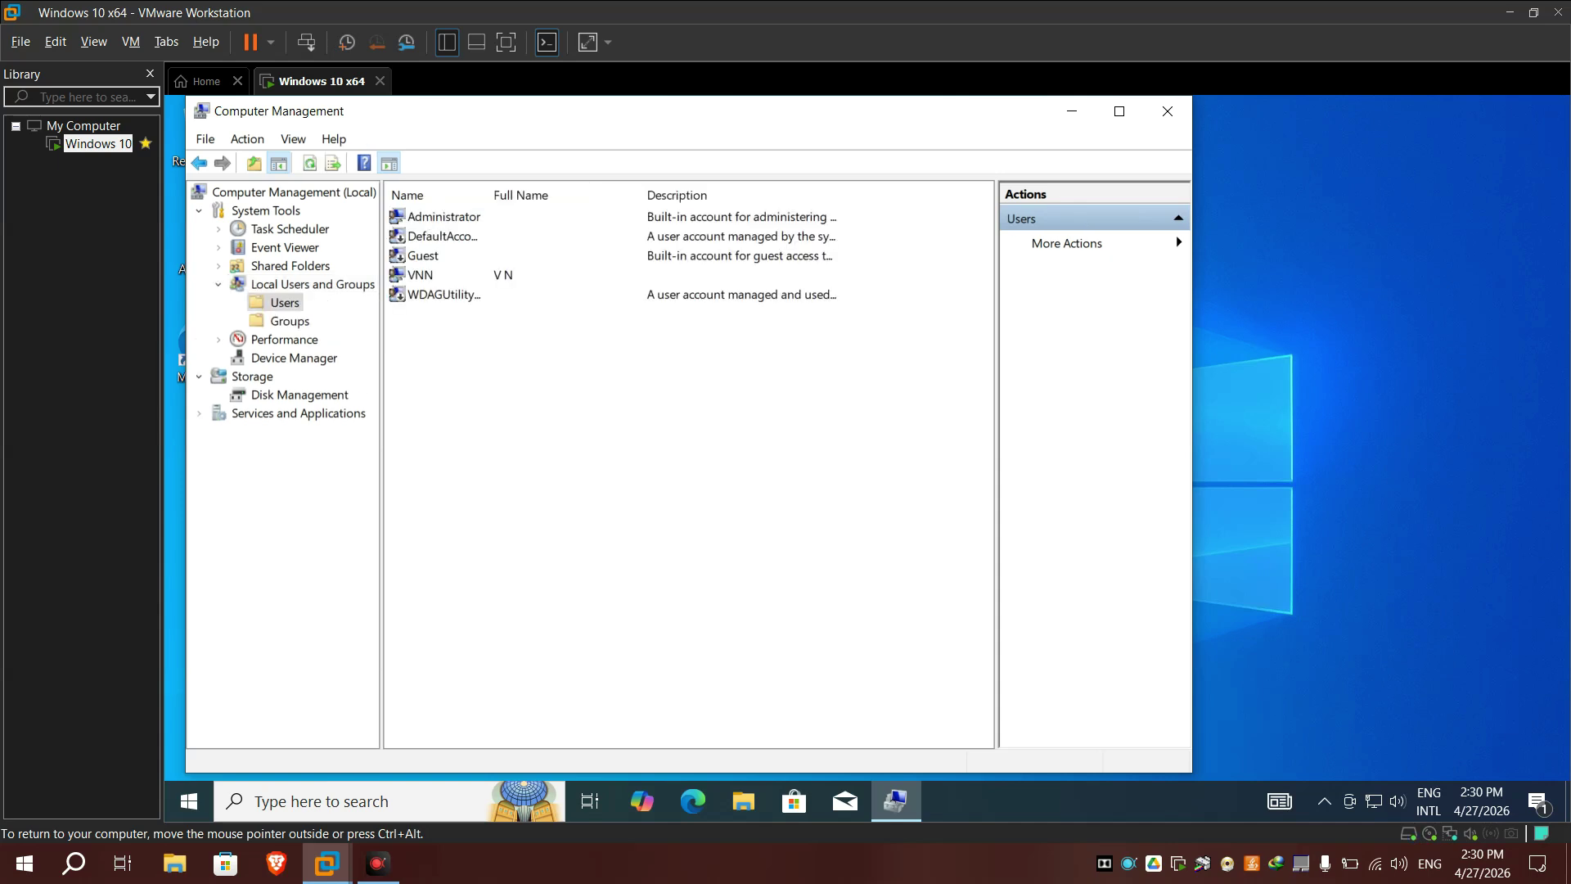
click(442, 216)
click(432, 277)
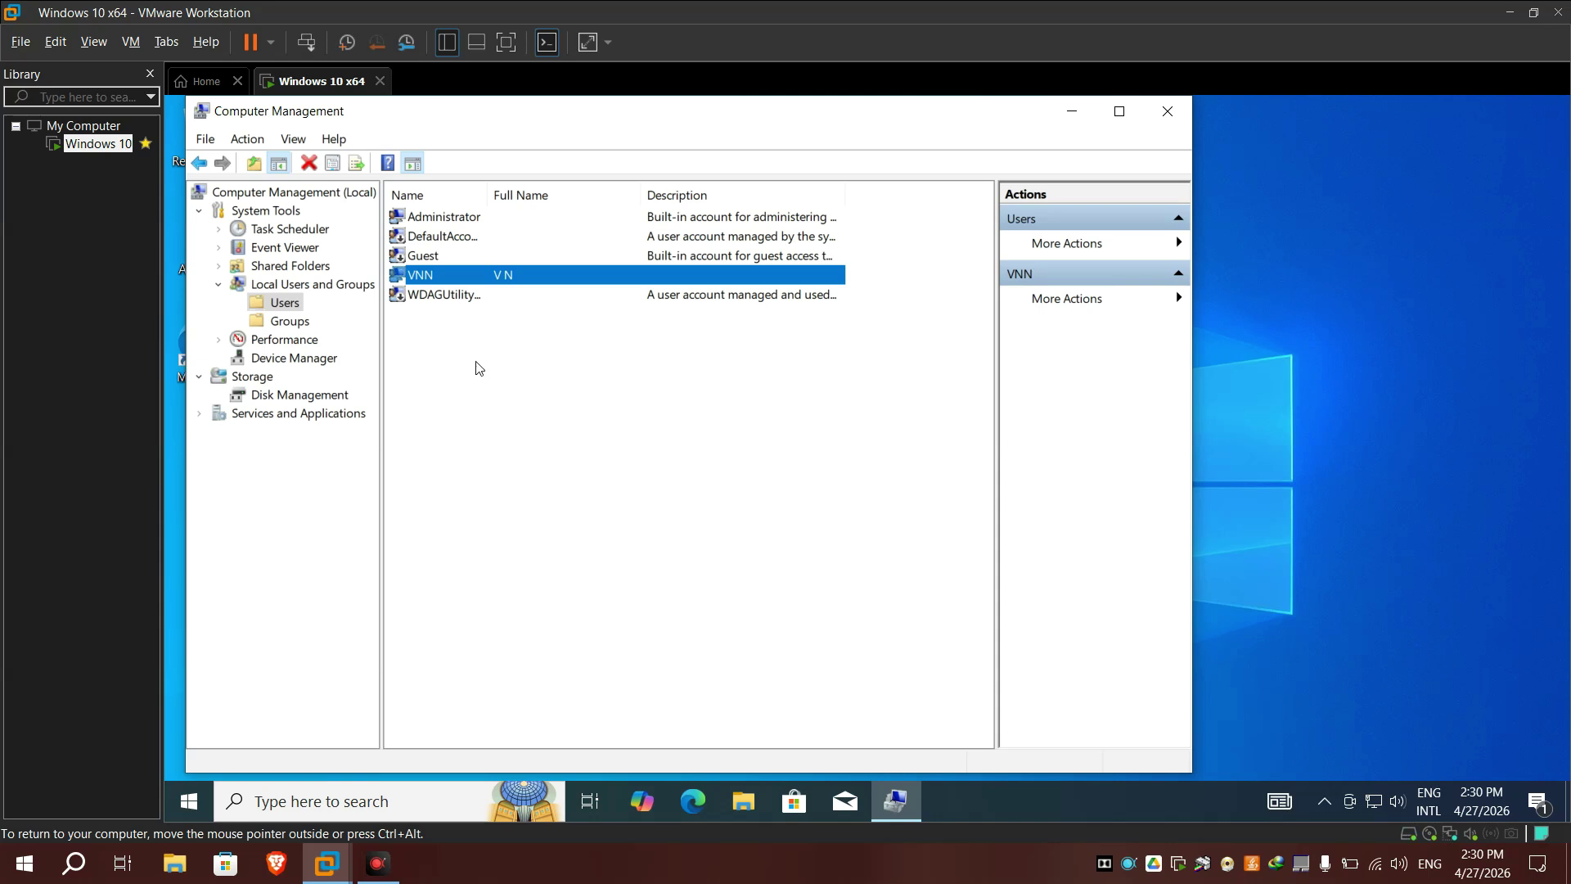
Create a local user VLAM without a password, with no forced password change at next logon and with Password never expires enabled
right_click(437, 352)
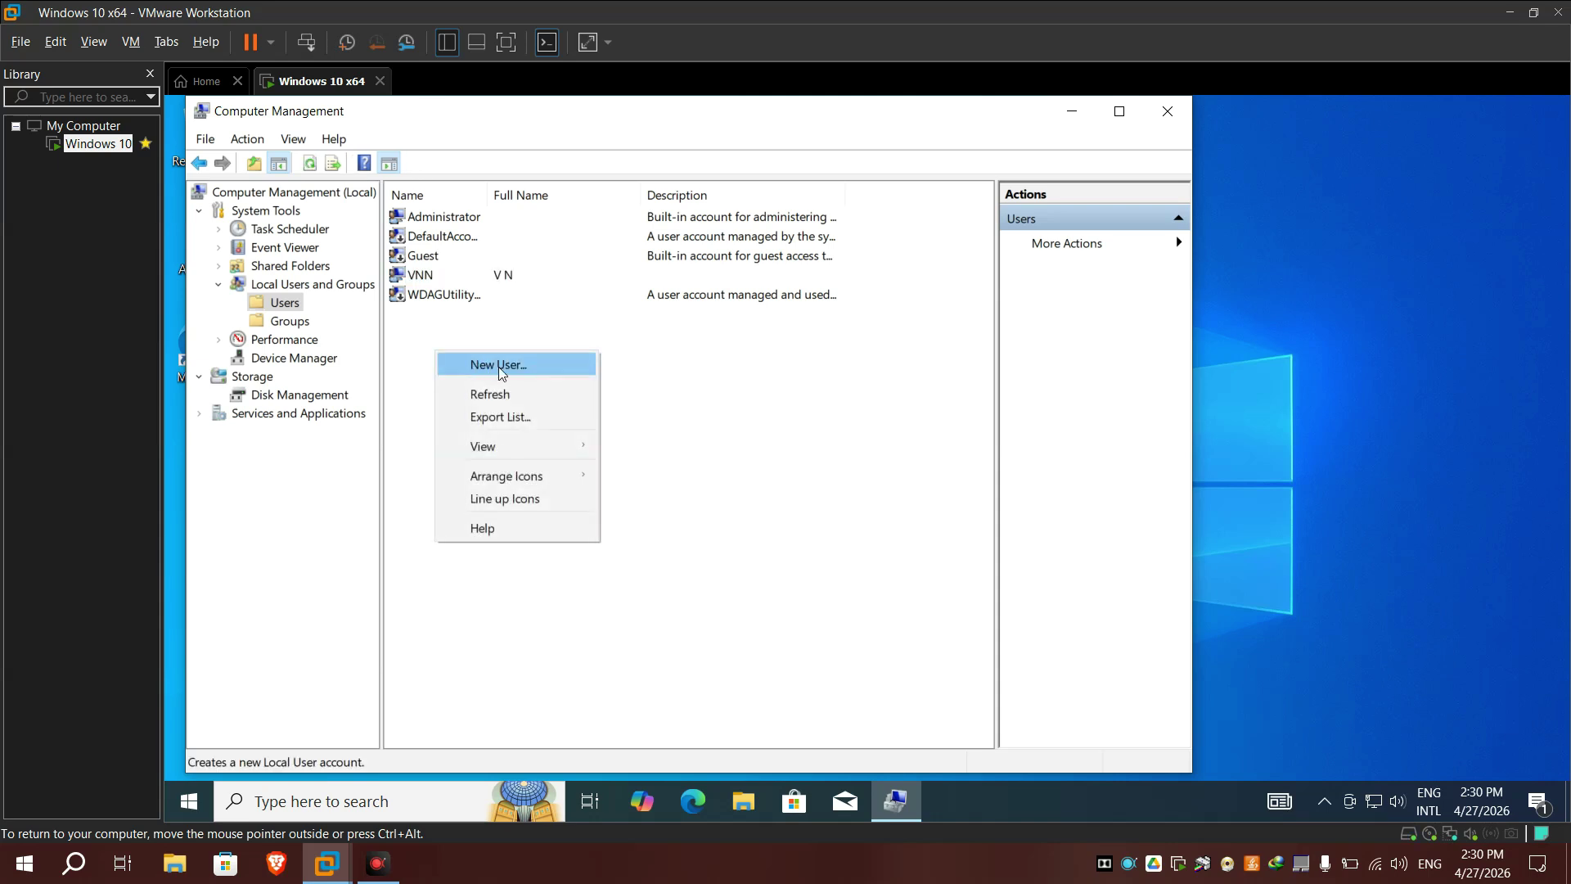
click(487, 361)
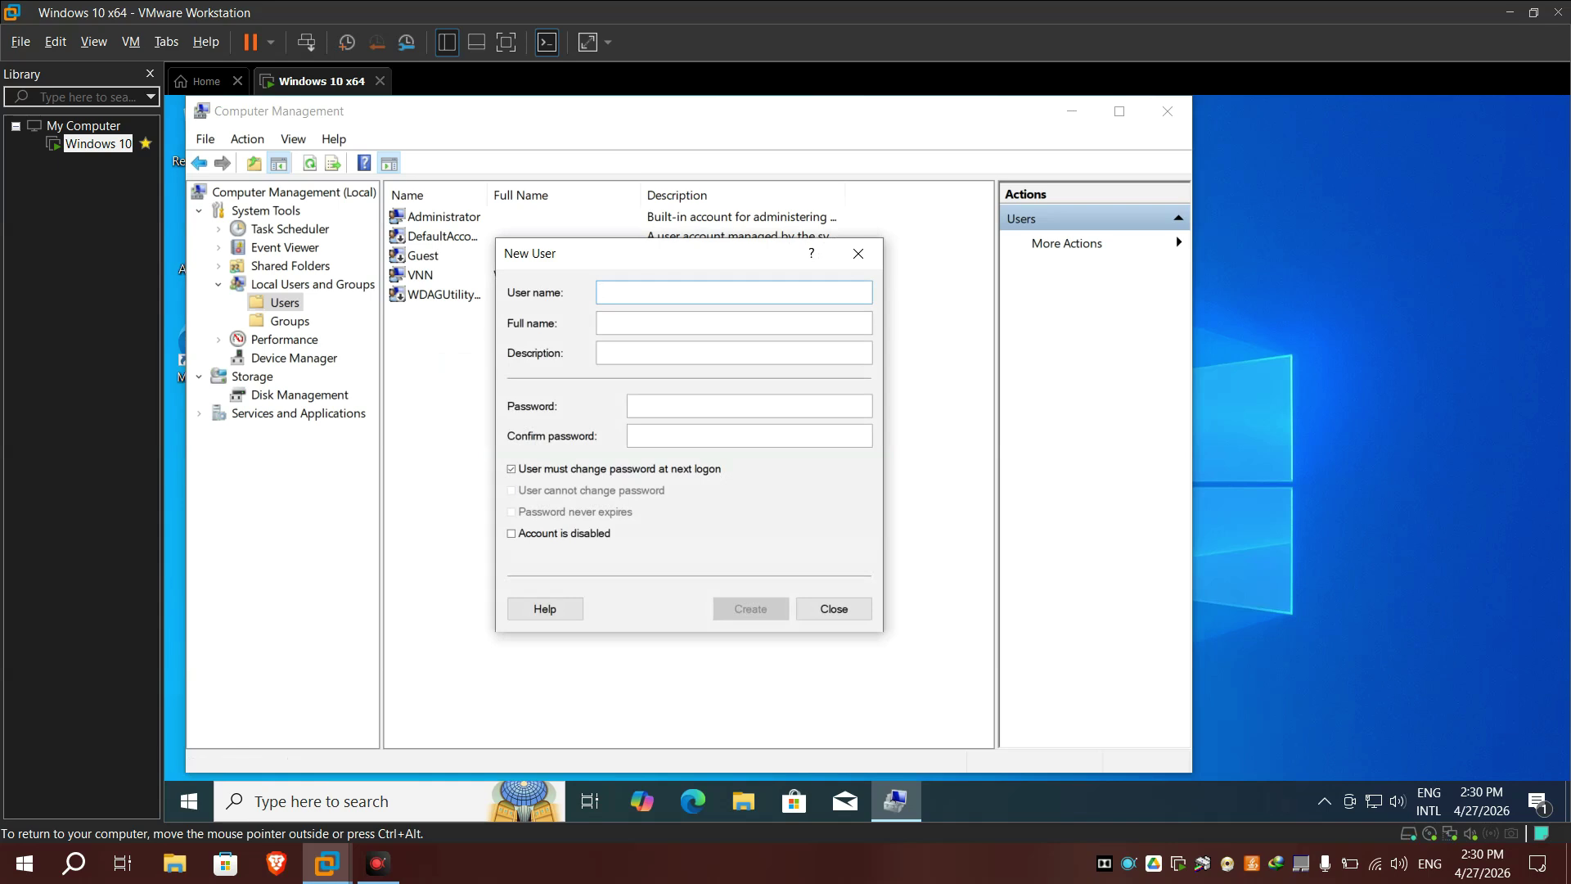
text(VL)
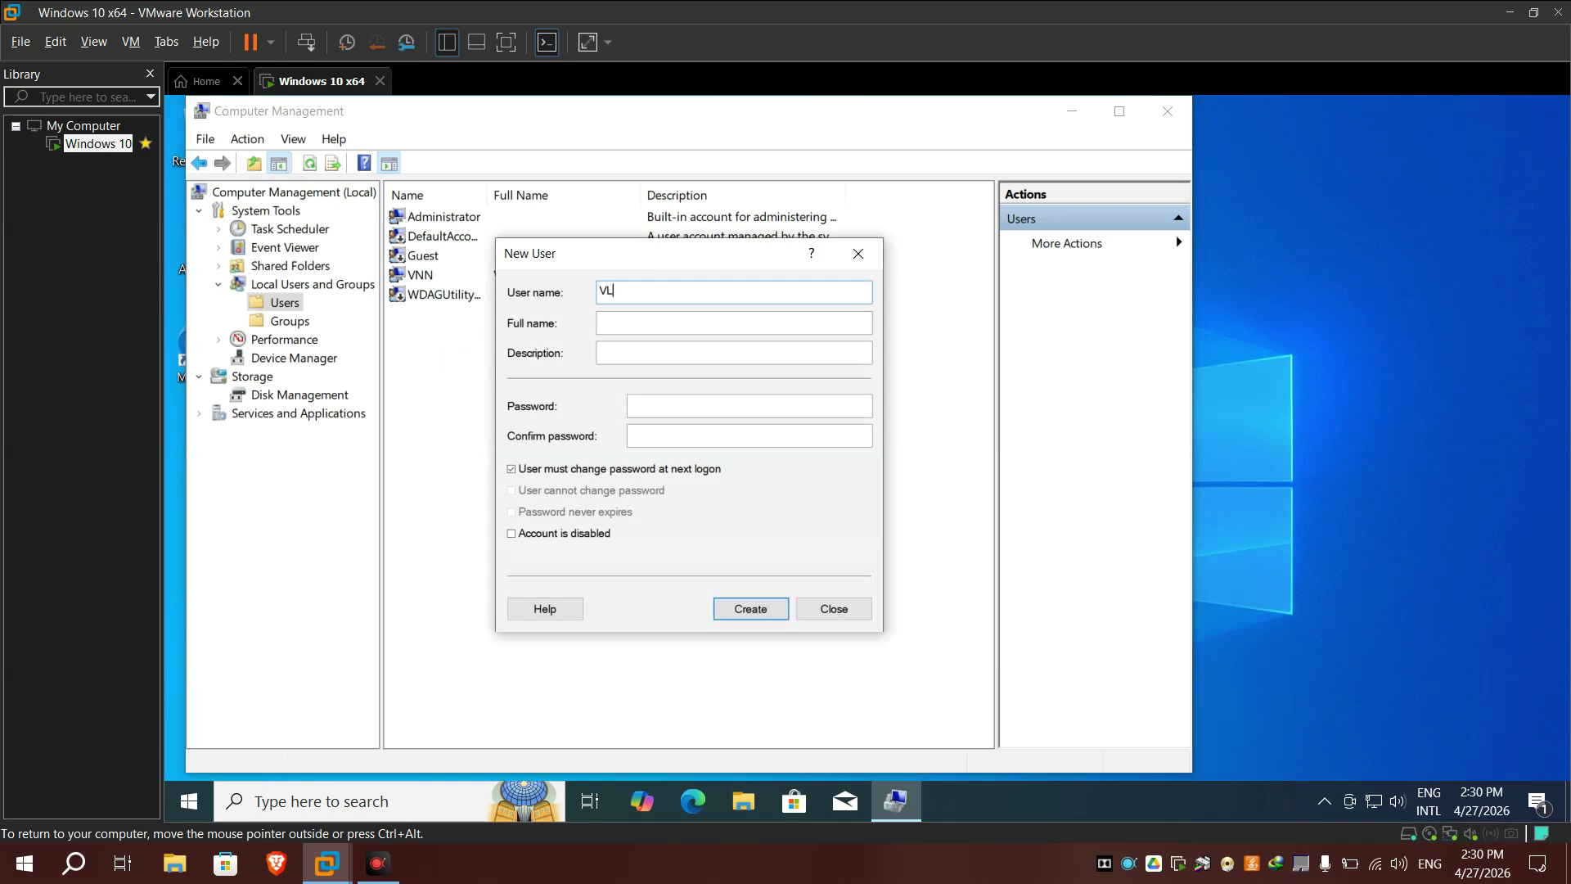
text(AM)
click(511, 469)
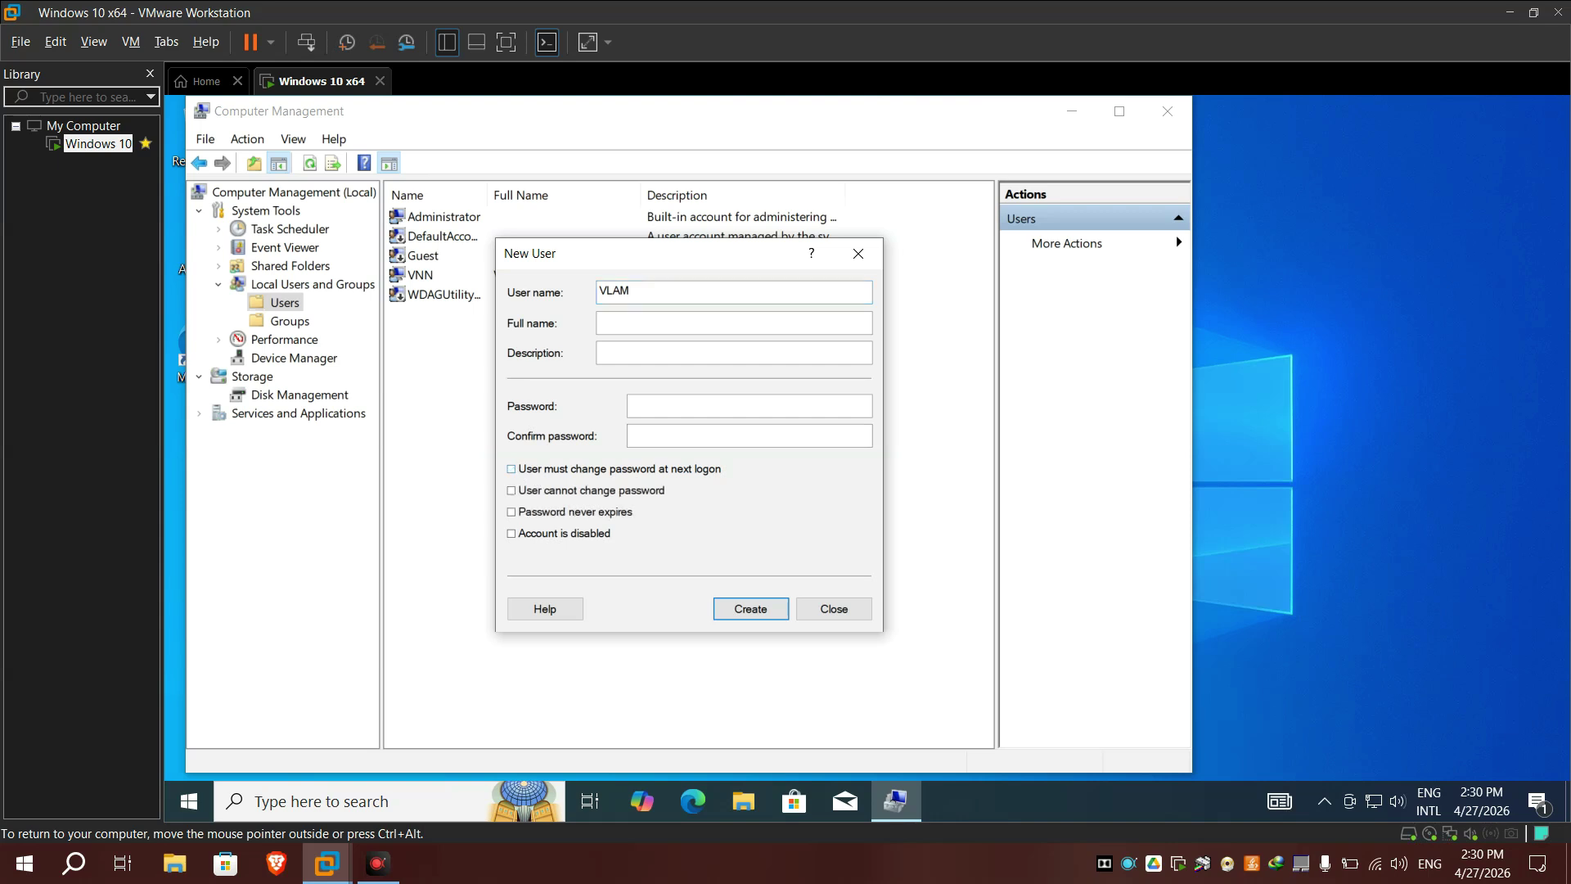
click(516, 511)
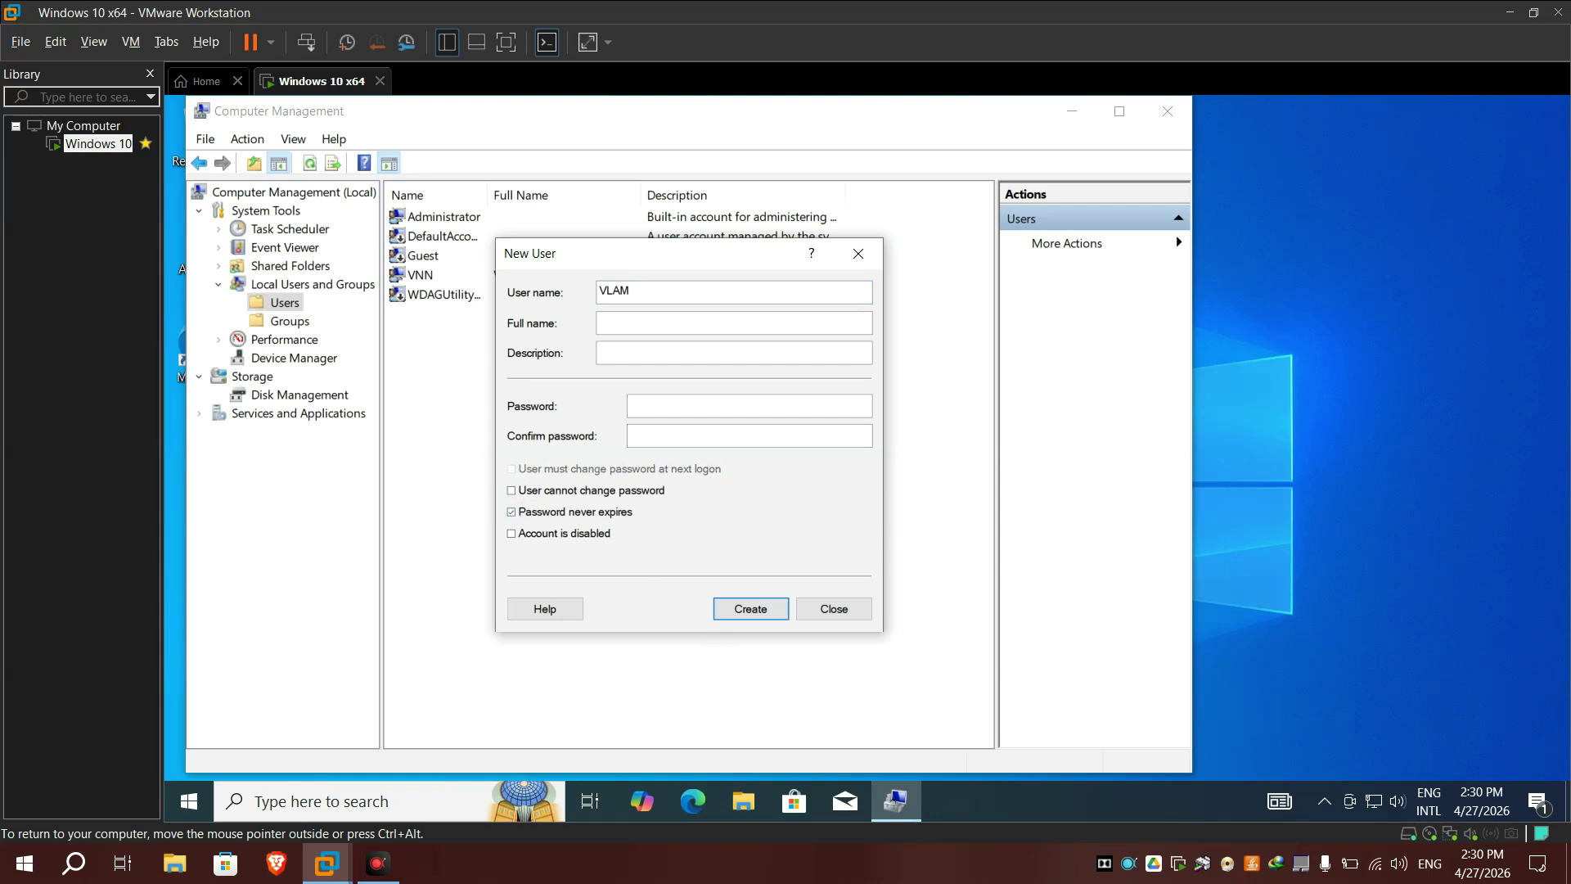
click(741, 615)
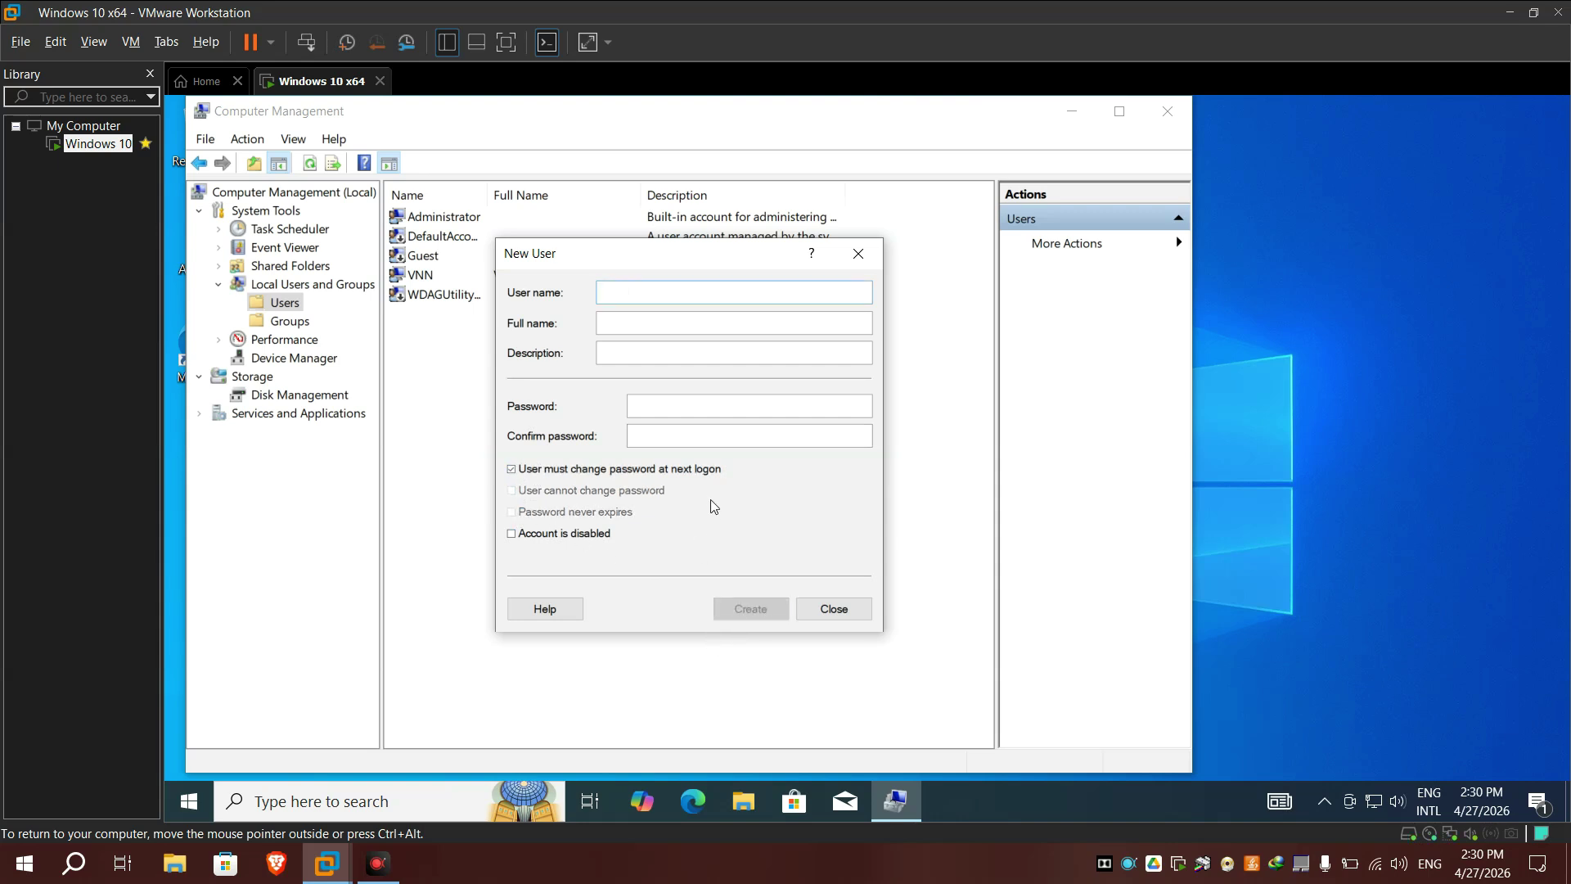
click(844, 611)
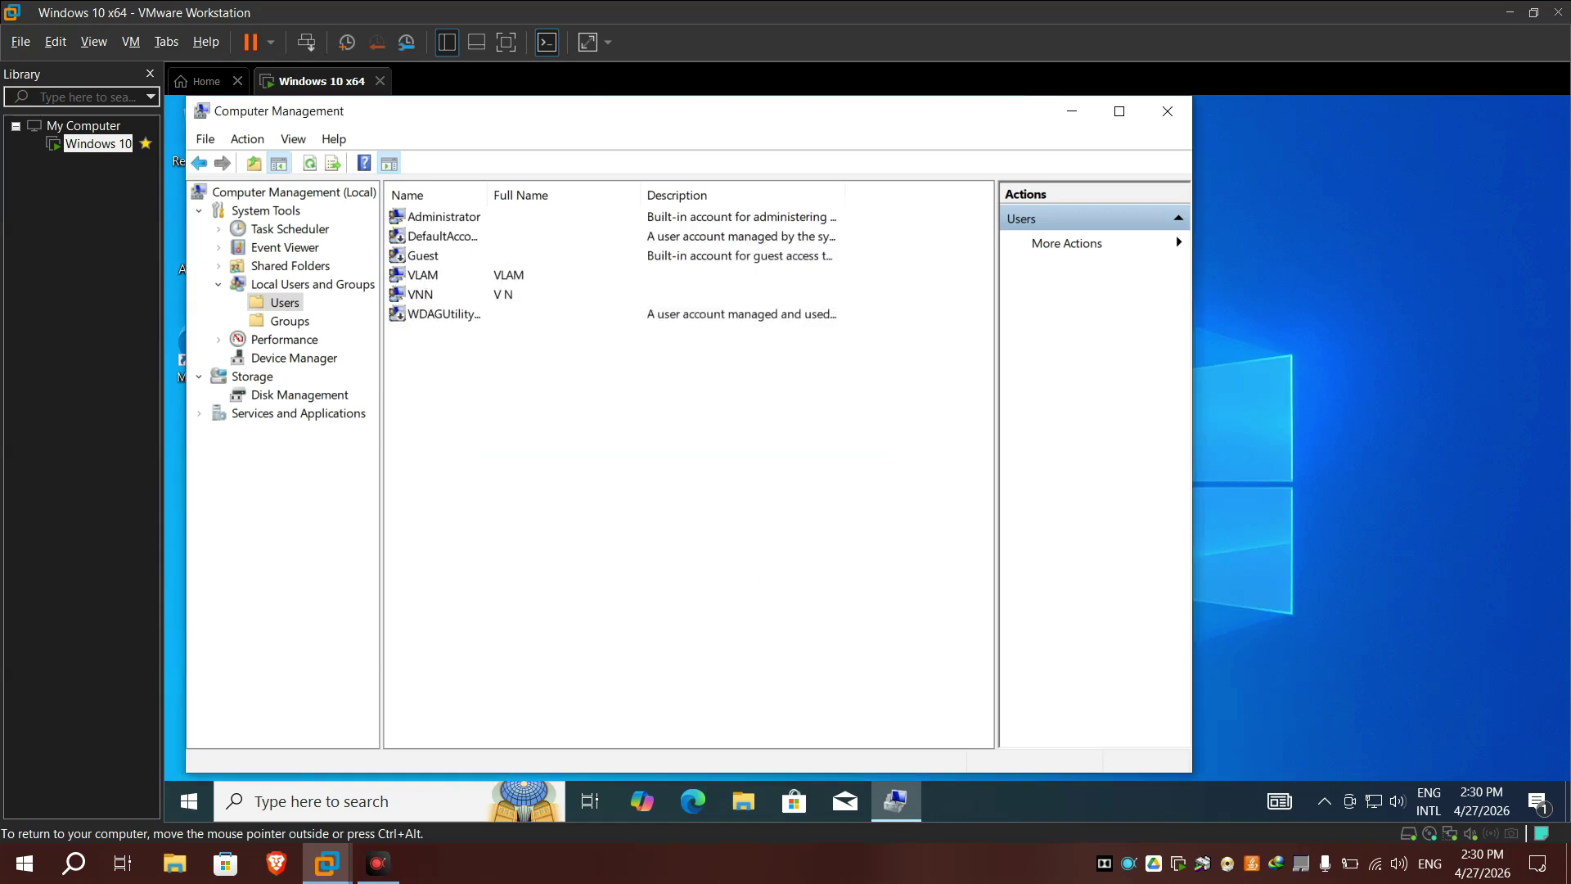
Open the group membership of the VLAM user and try to look up a group named "administrator" to add
click(442, 276)
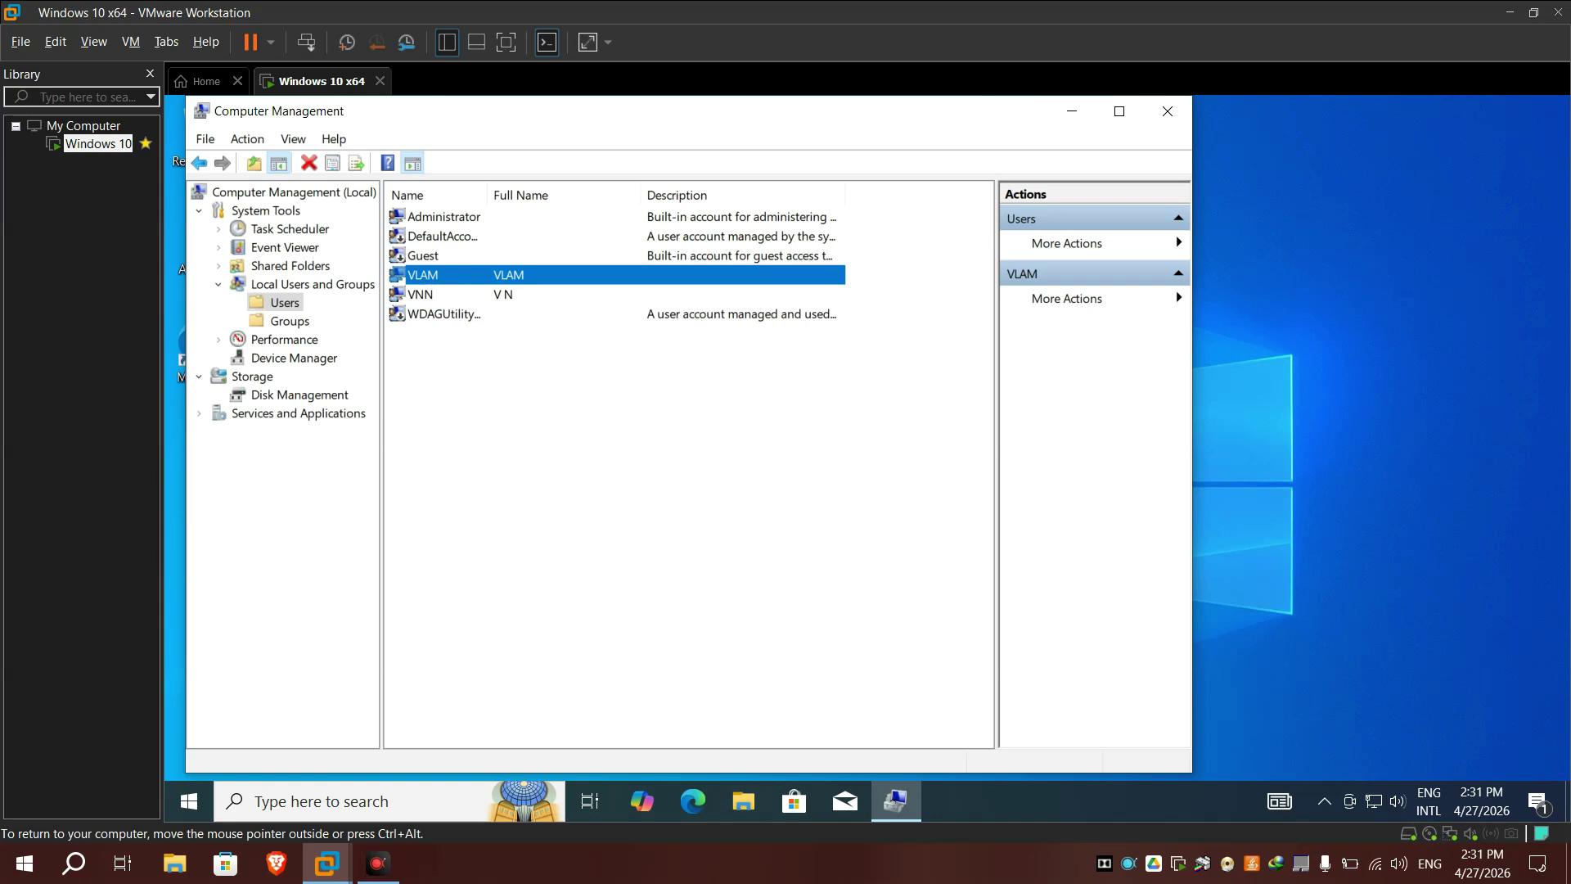
right_click(454, 277)
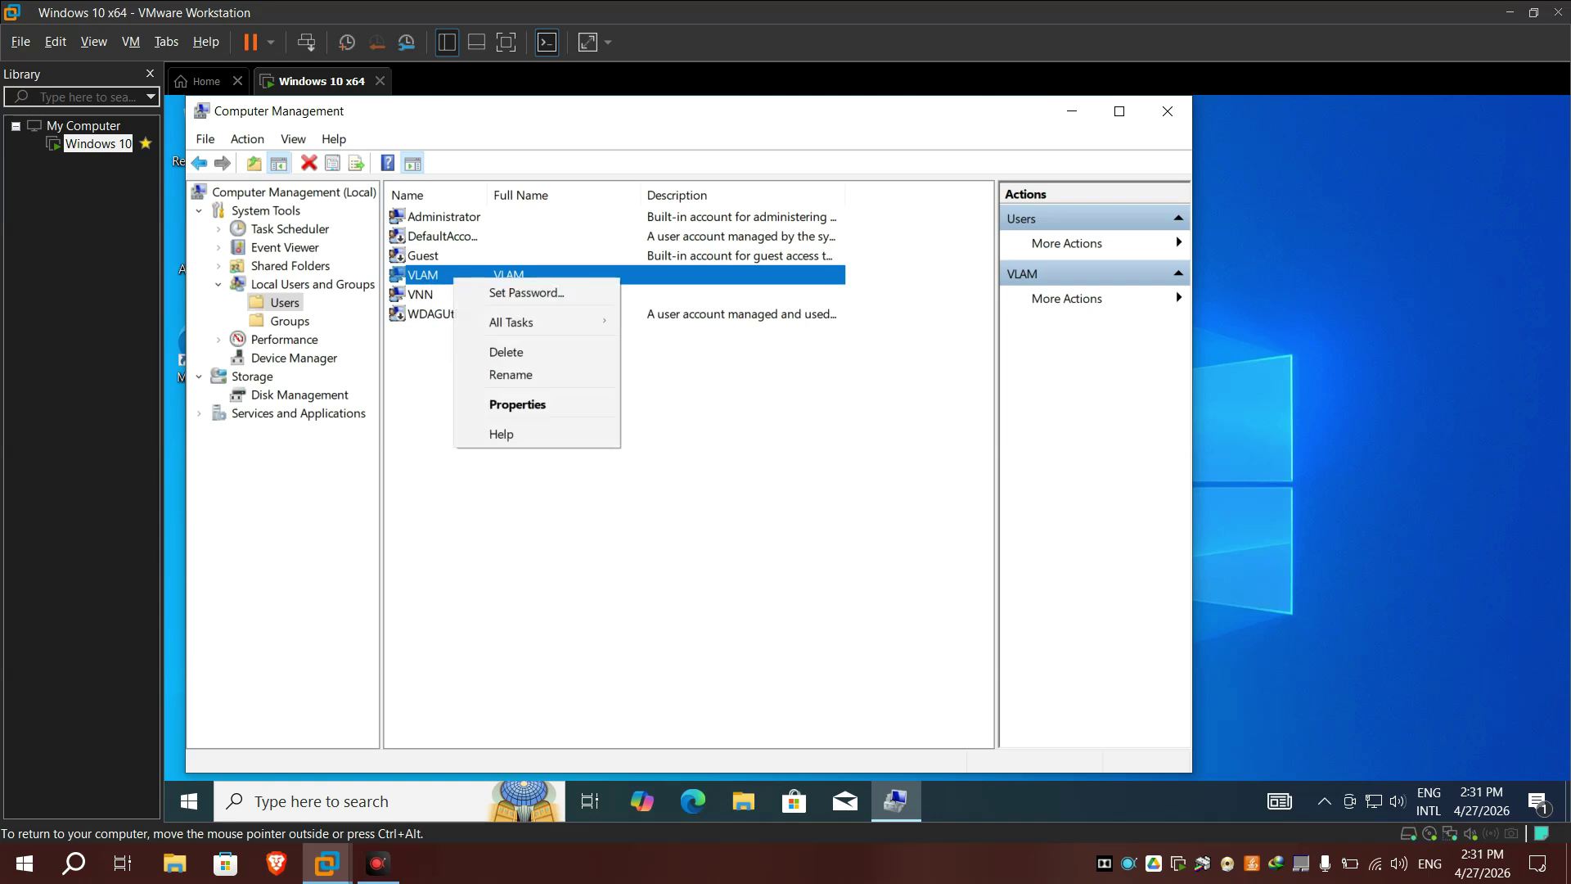
click(525, 406)
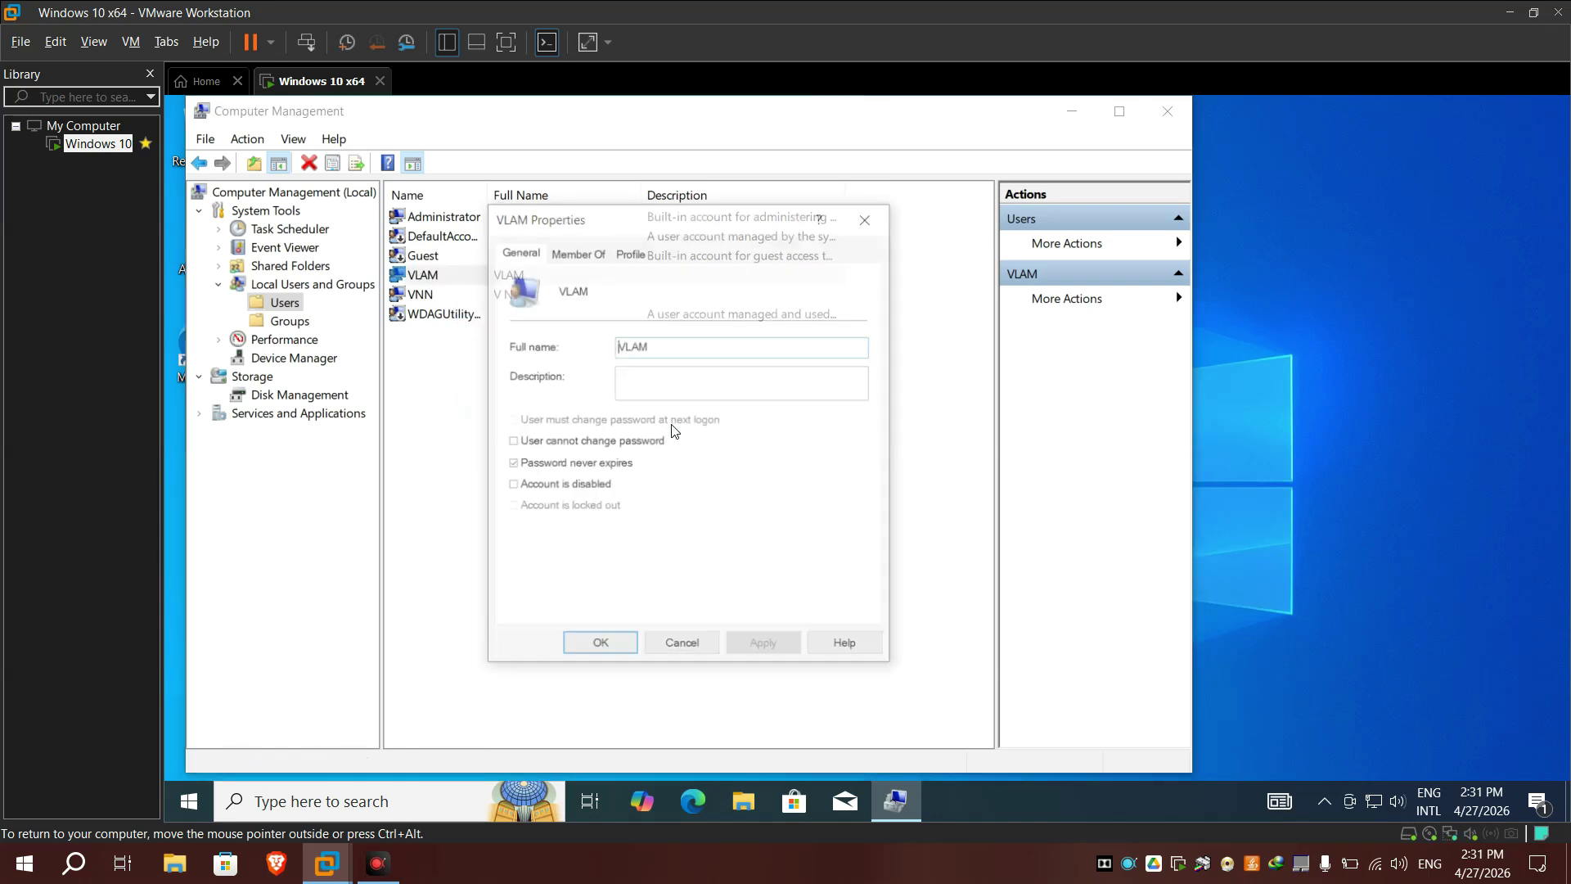
click(582, 254)
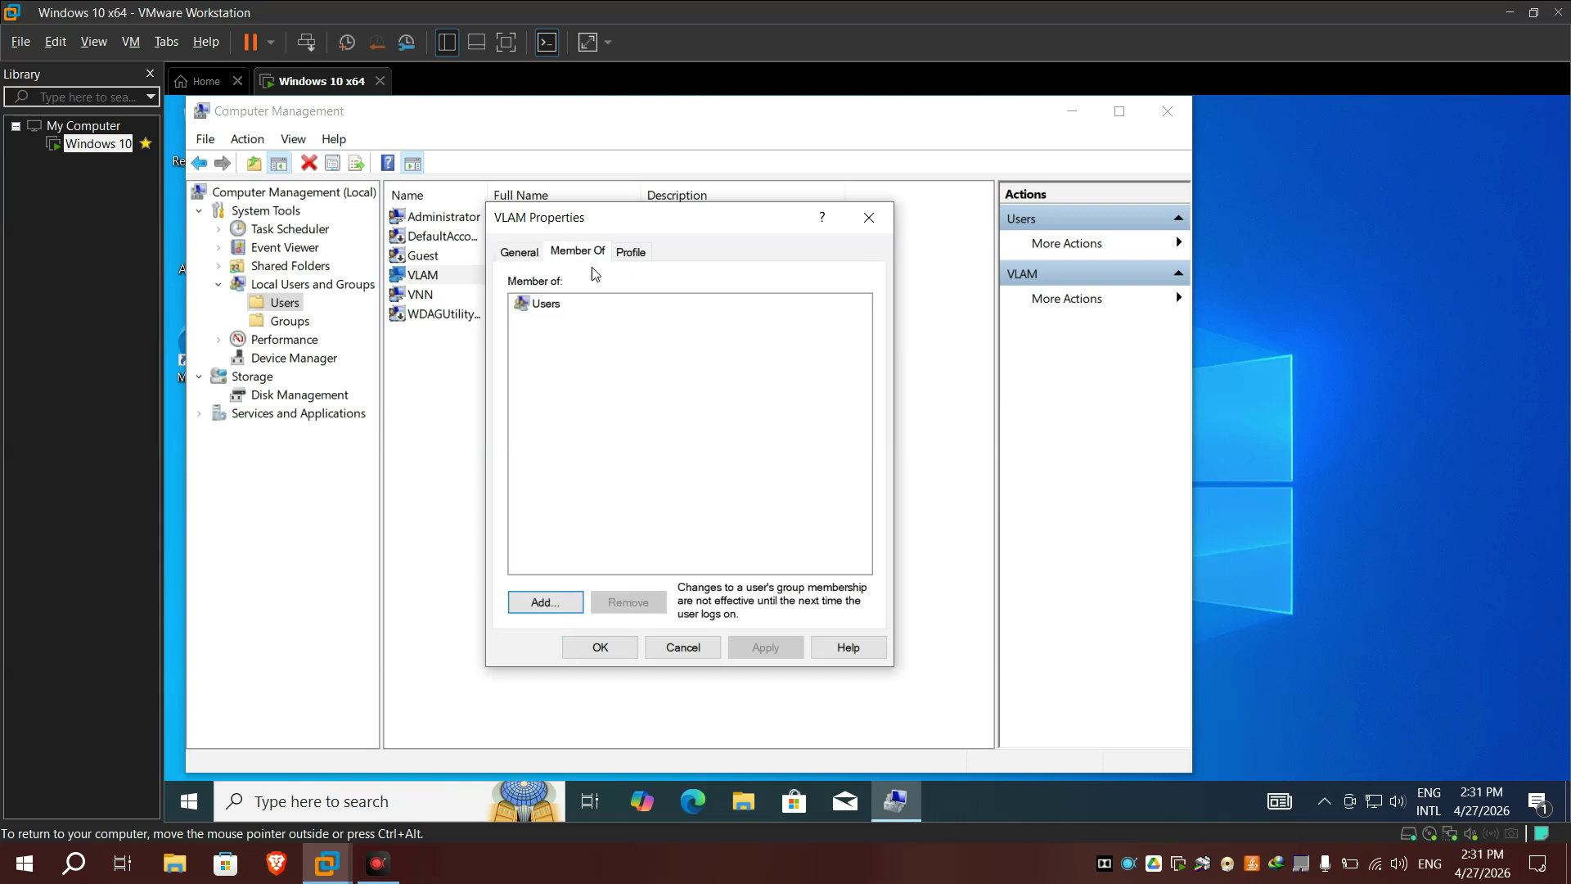
click(544, 603)
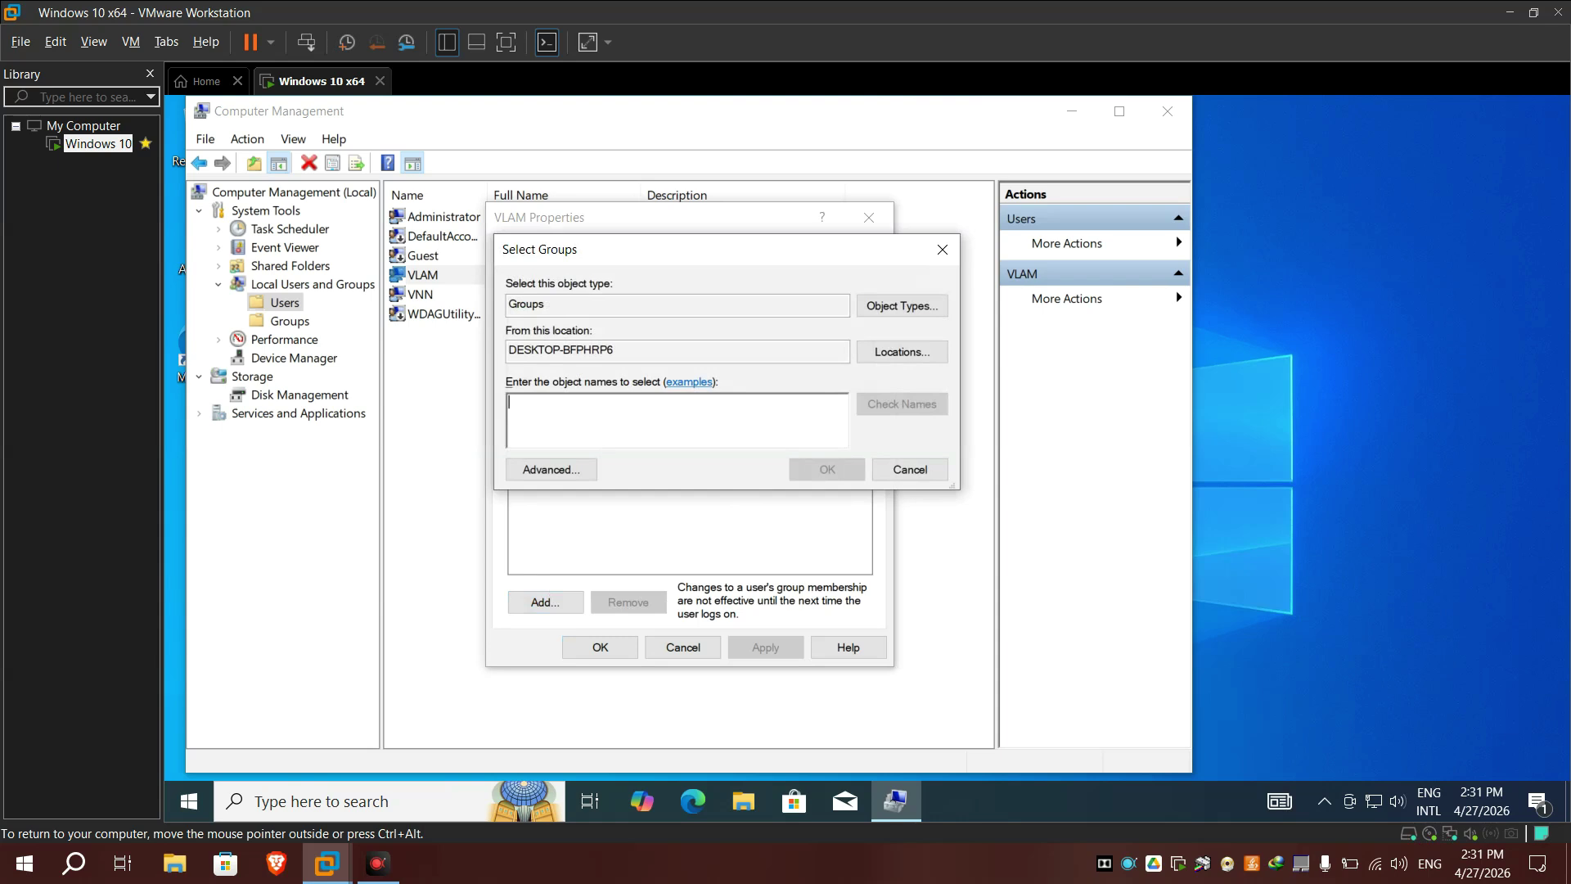
text(administrato)
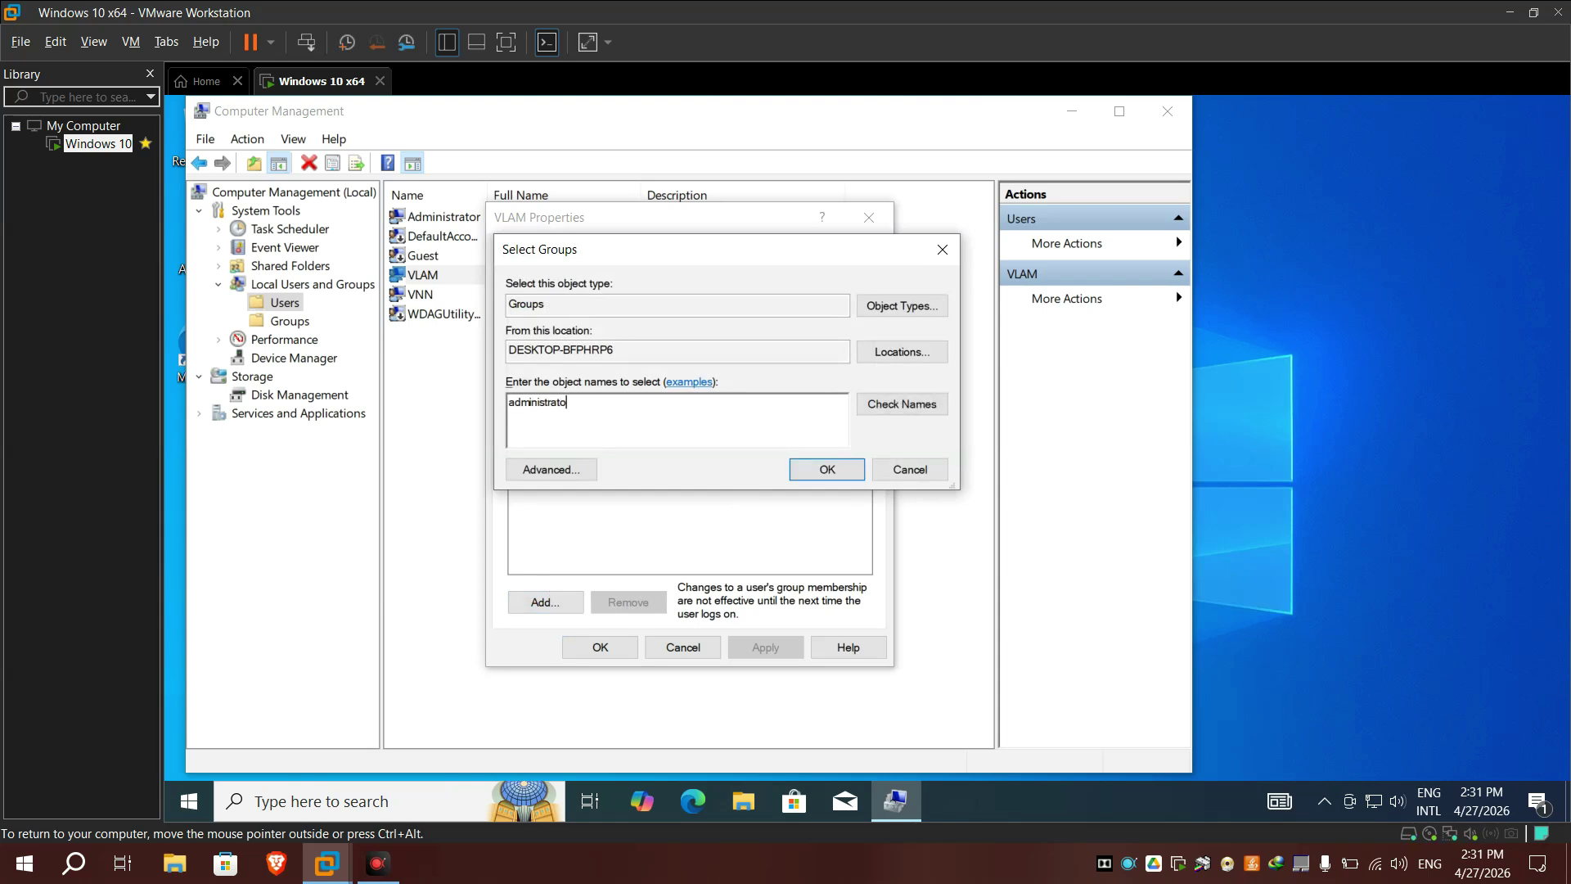
text(r)
click(867, 401)
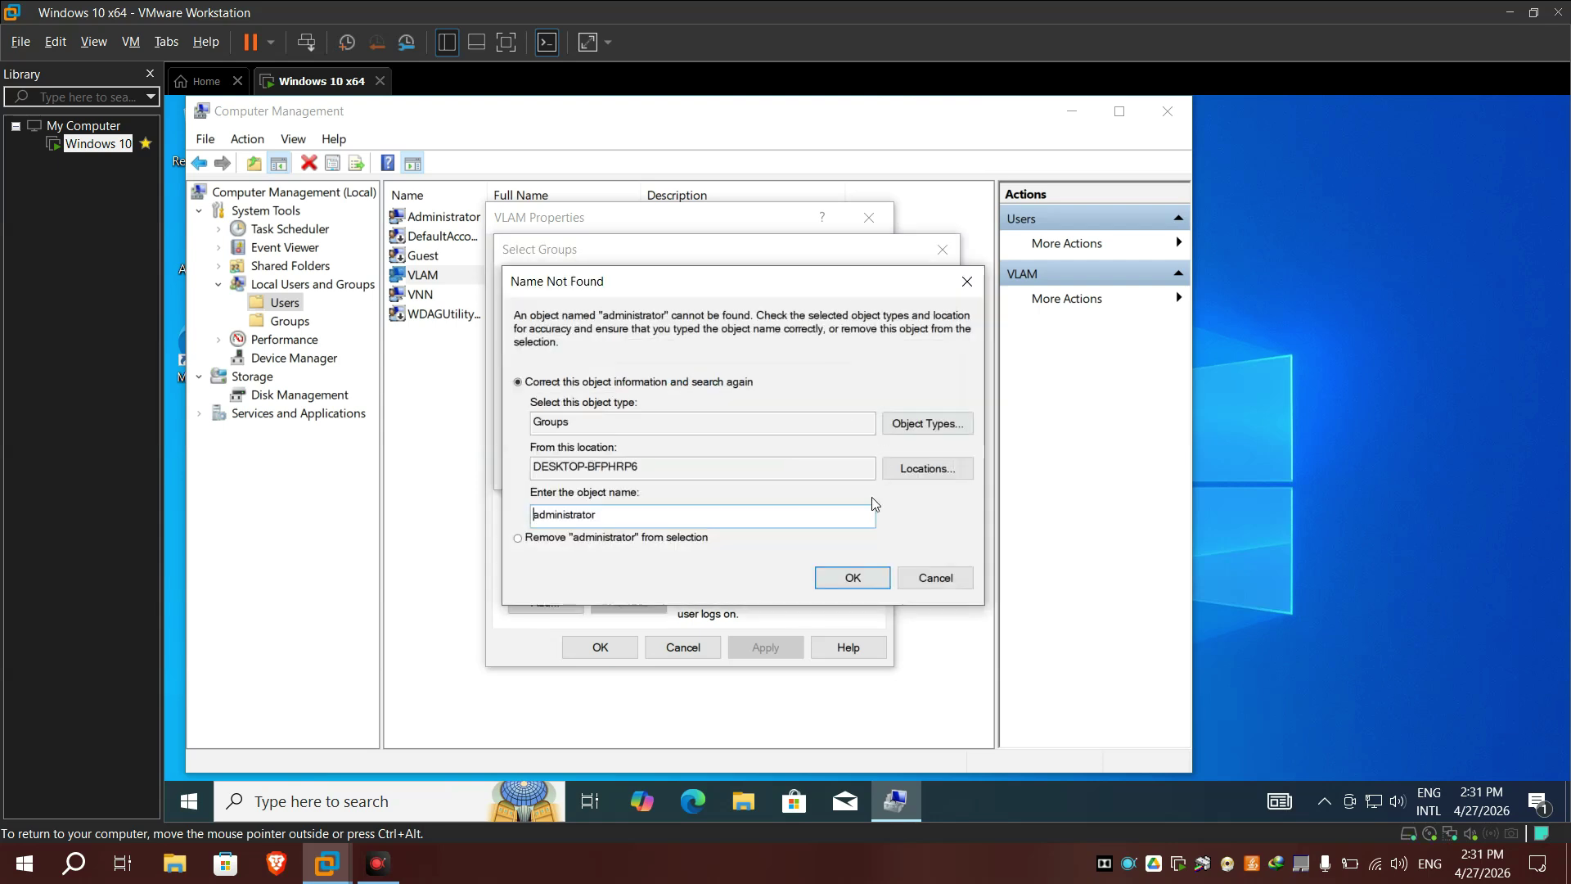
click(851, 579)
click(850, 578)
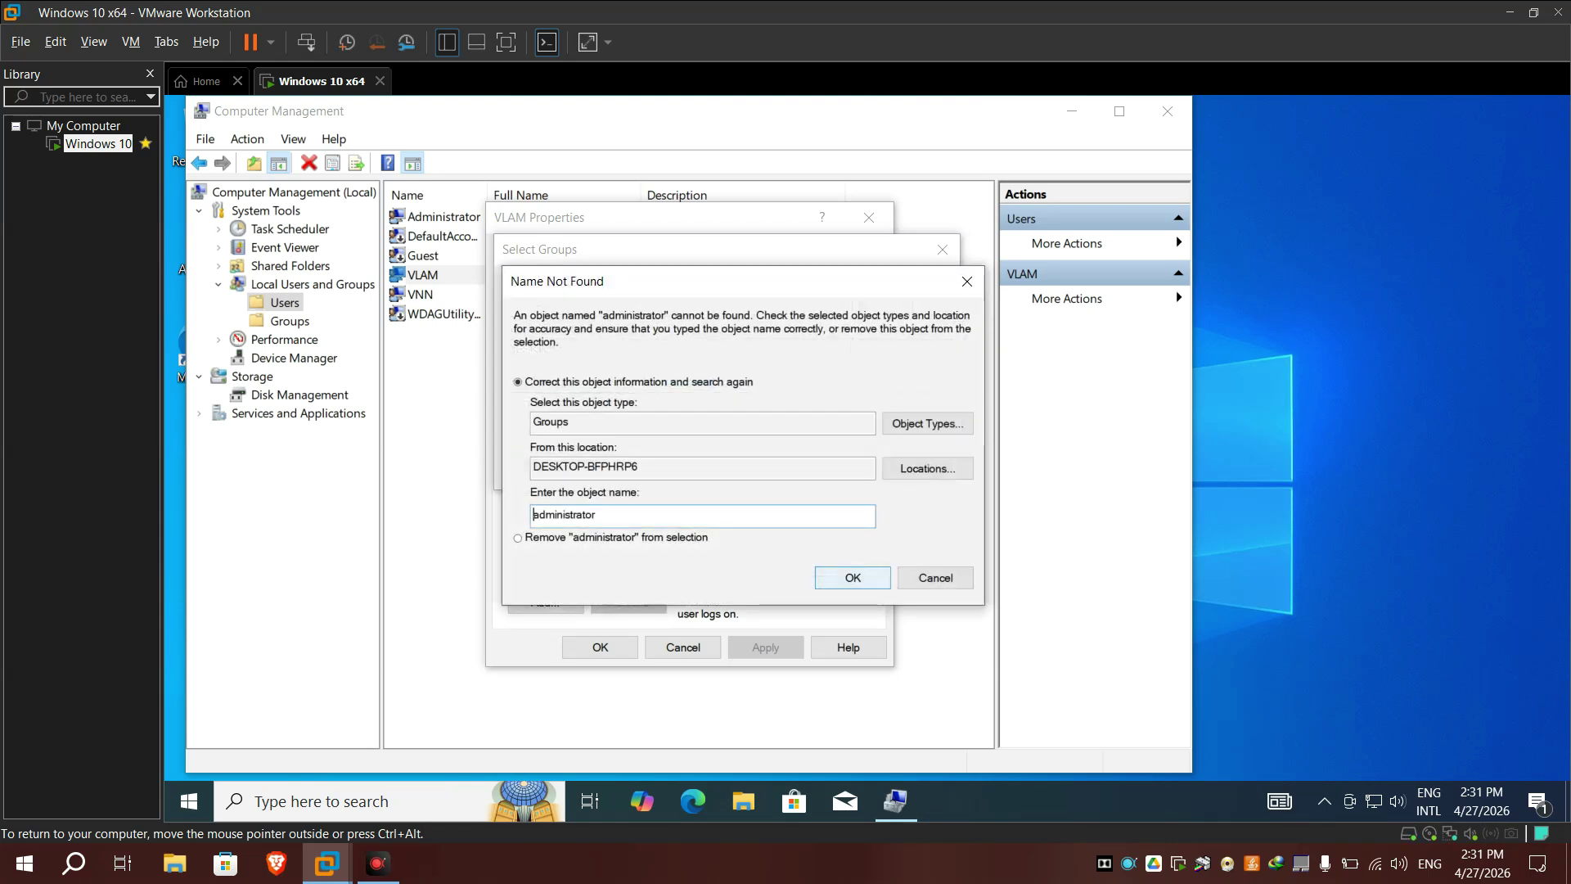
Add the VLAM user to the Administrators group, using the corrected group name, and save its properties
key(ctrl+alt)
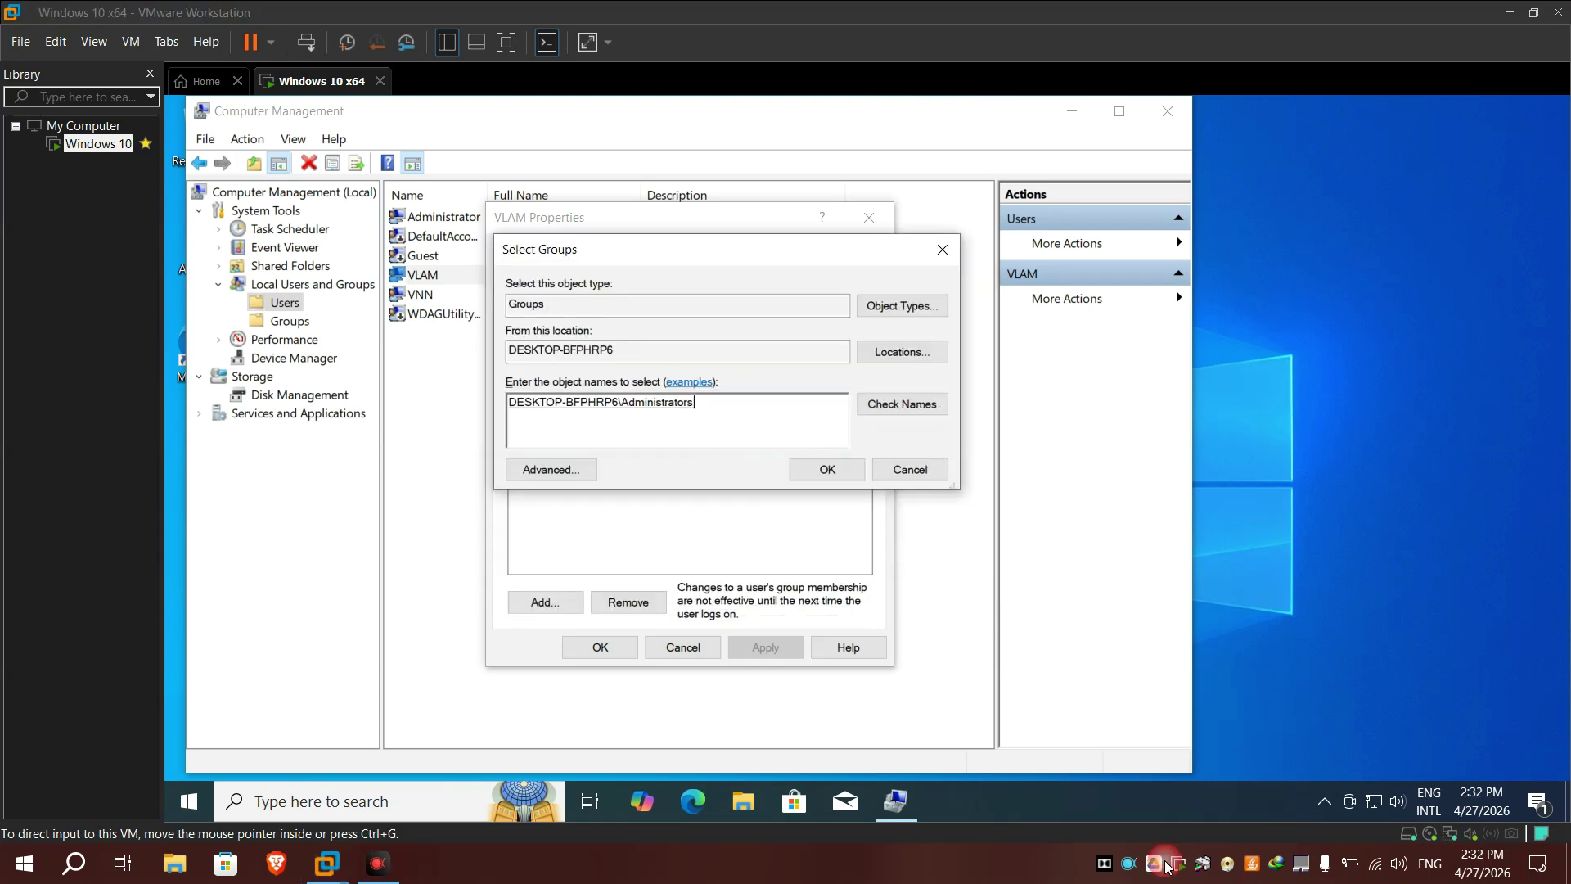
click(1033, 563)
click(805, 465)
click(771, 654)
click(626, 647)
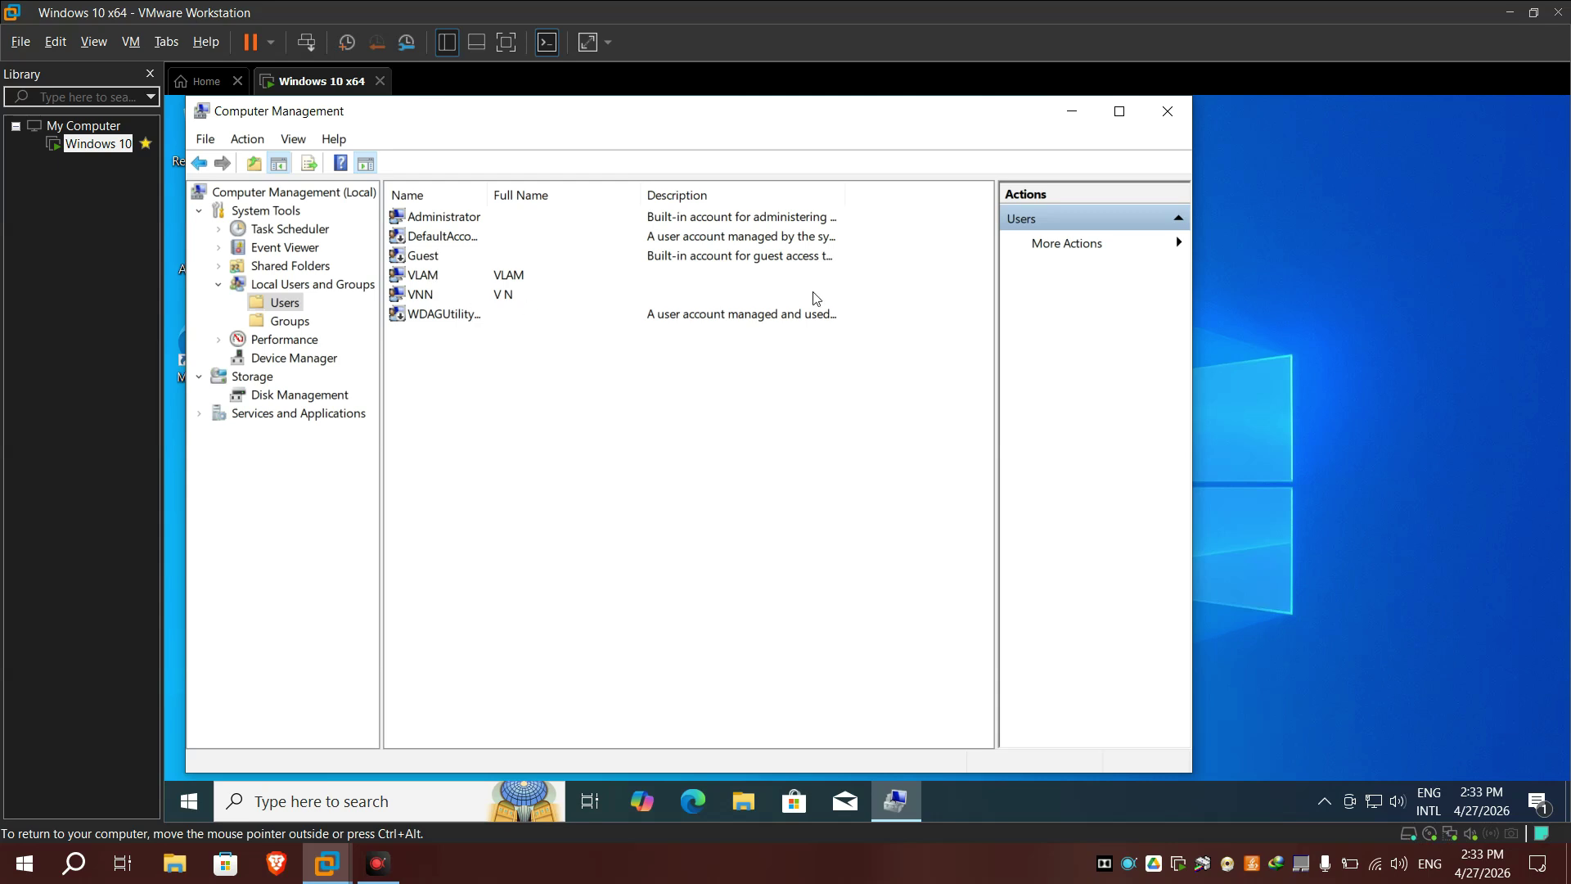
Close Computer Management and restart the guest Windows
click(1168, 111)
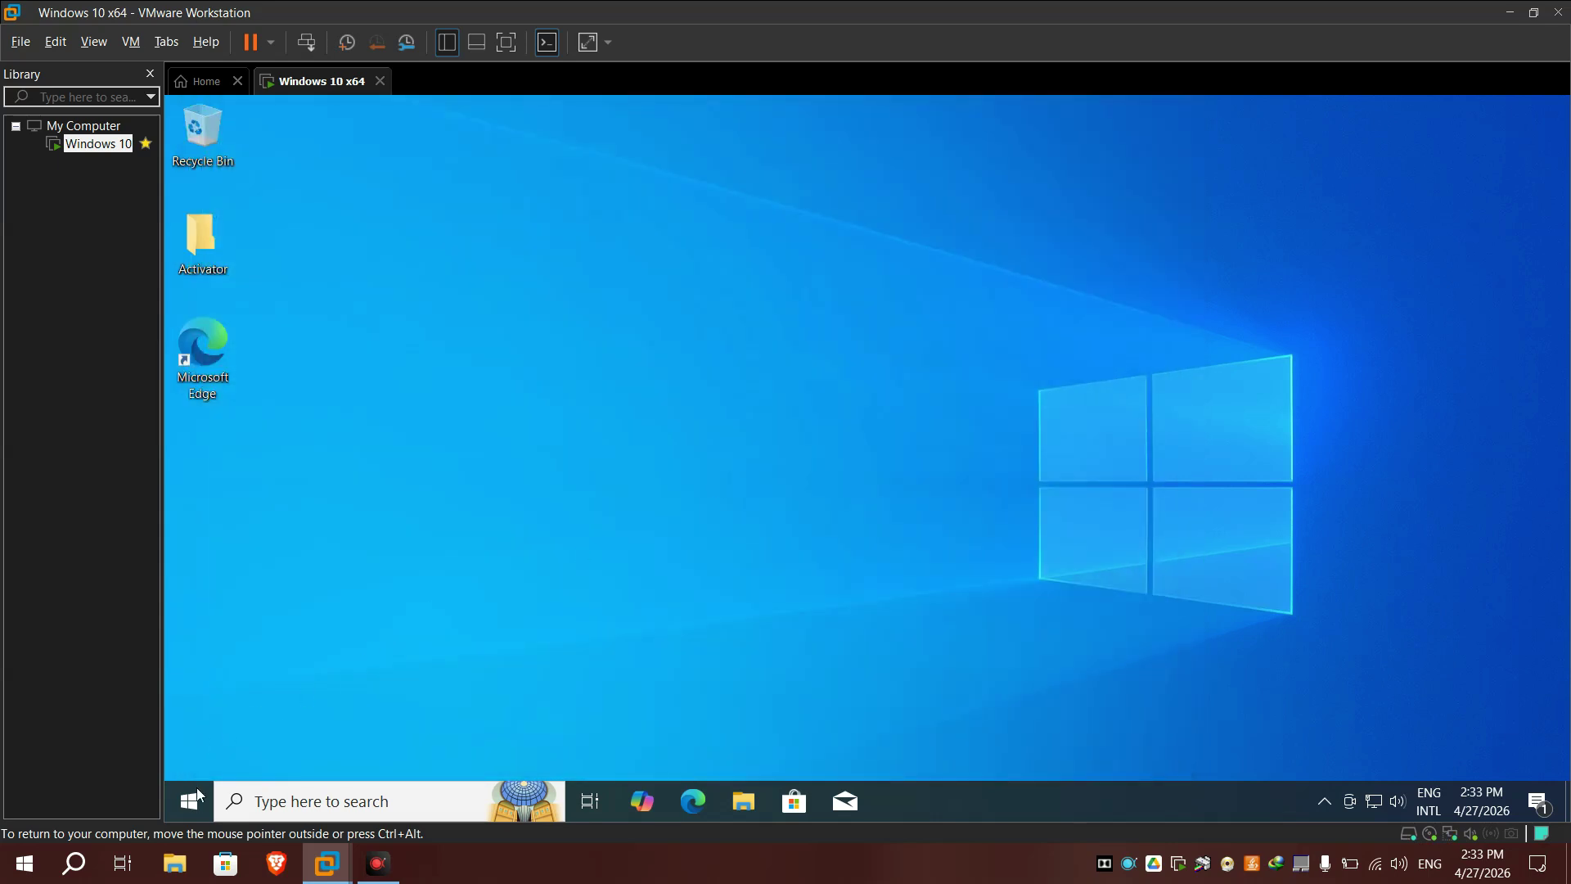
click(199, 794)
click(199, 793)
click(189, 801)
click(189, 756)
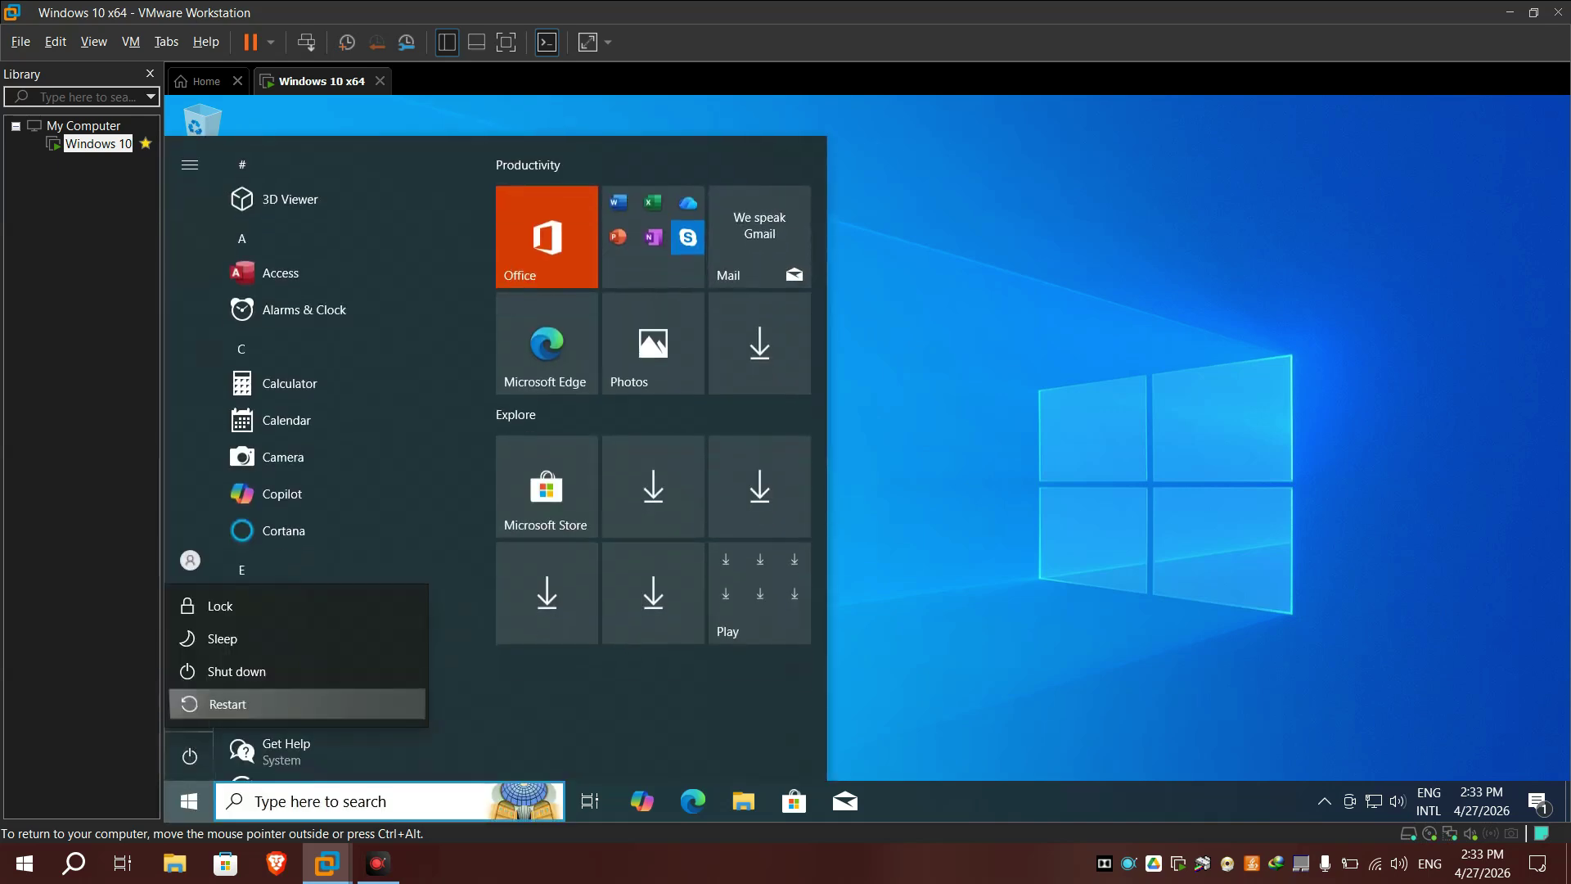
key(Escape)
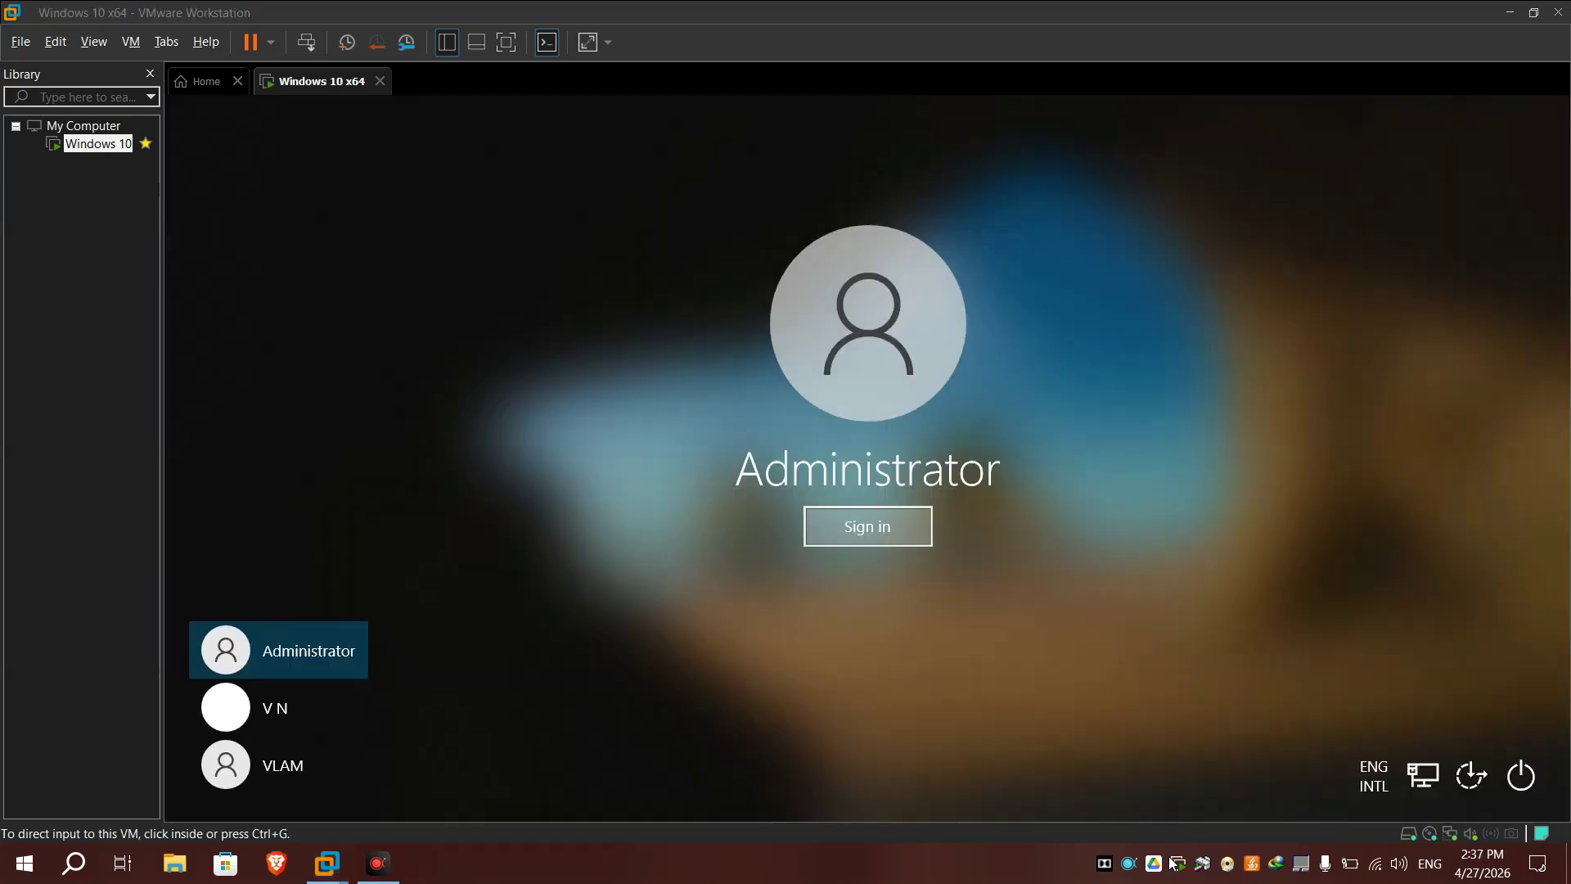
Sign in to the guest Windows with the VLAM account
click(818, 728)
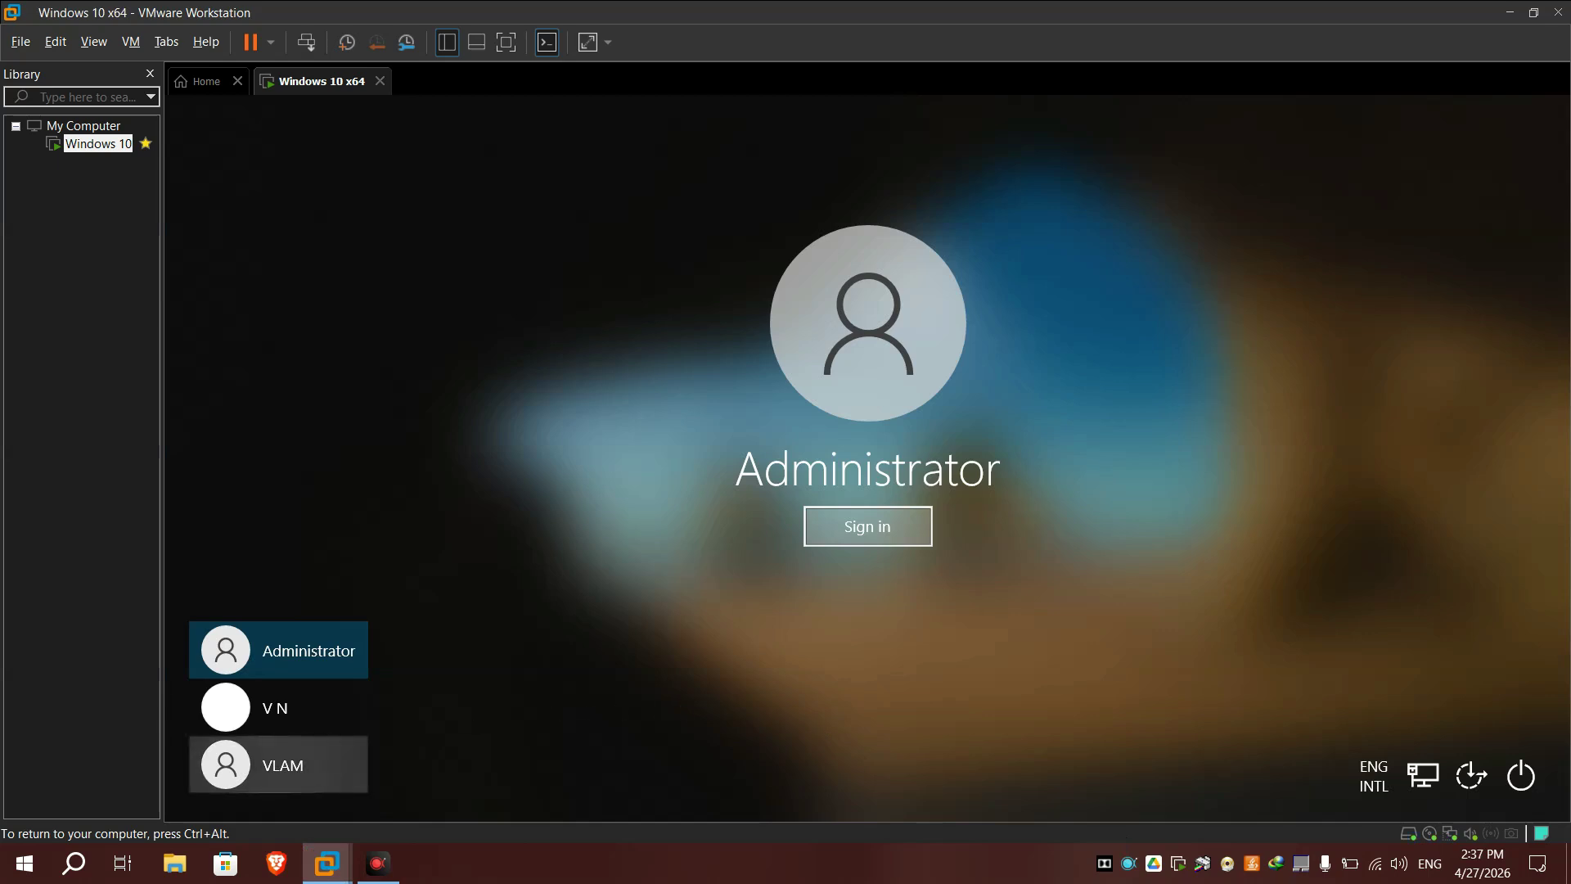
click(278, 765)
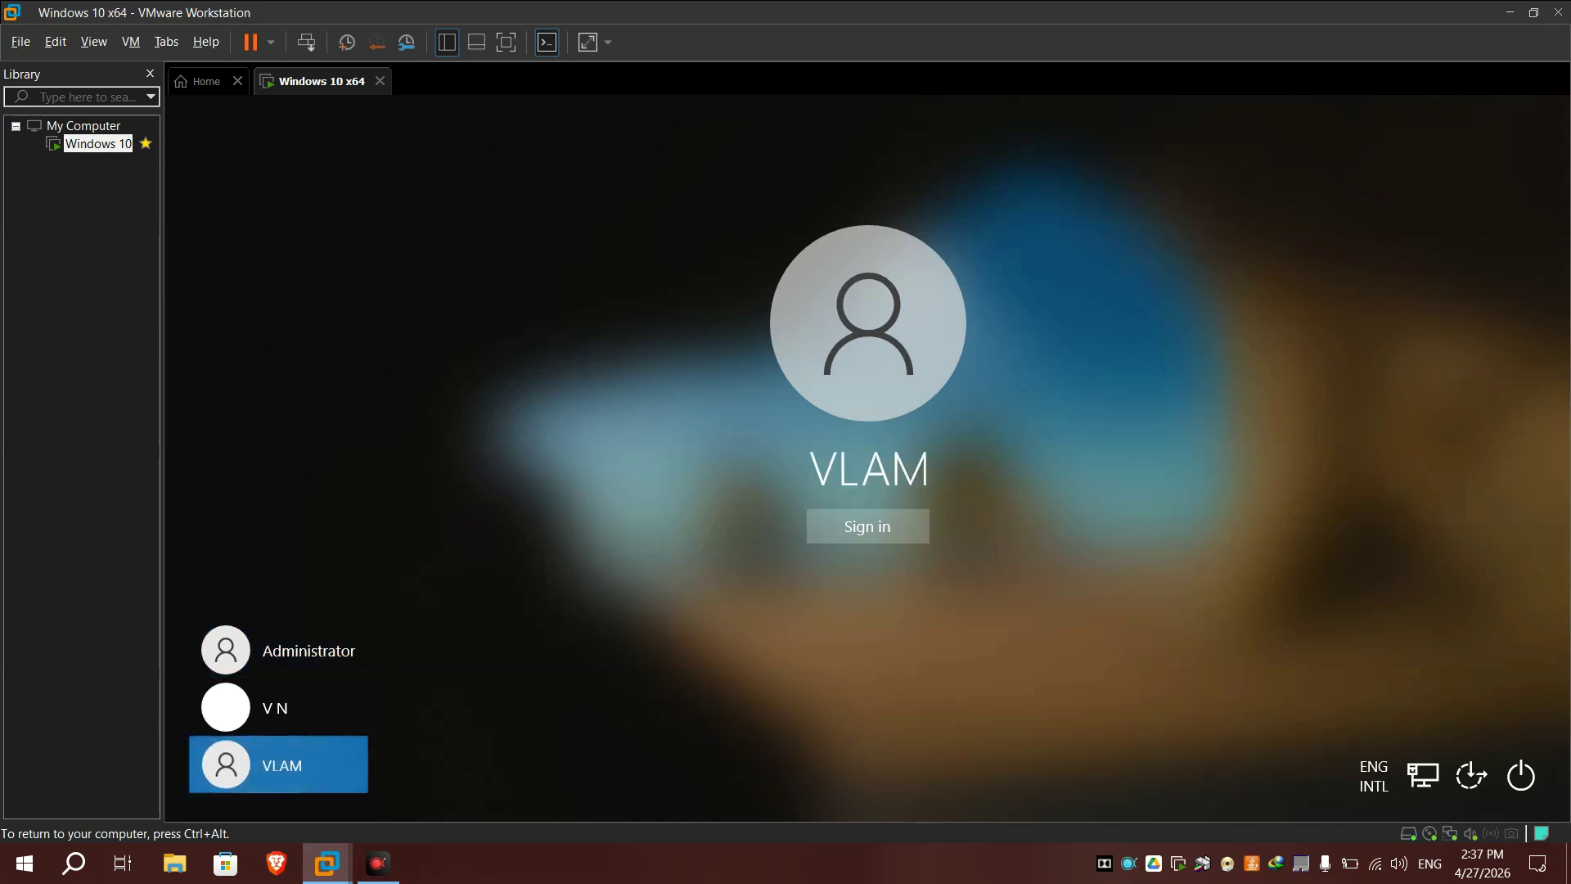
click(832, 533)
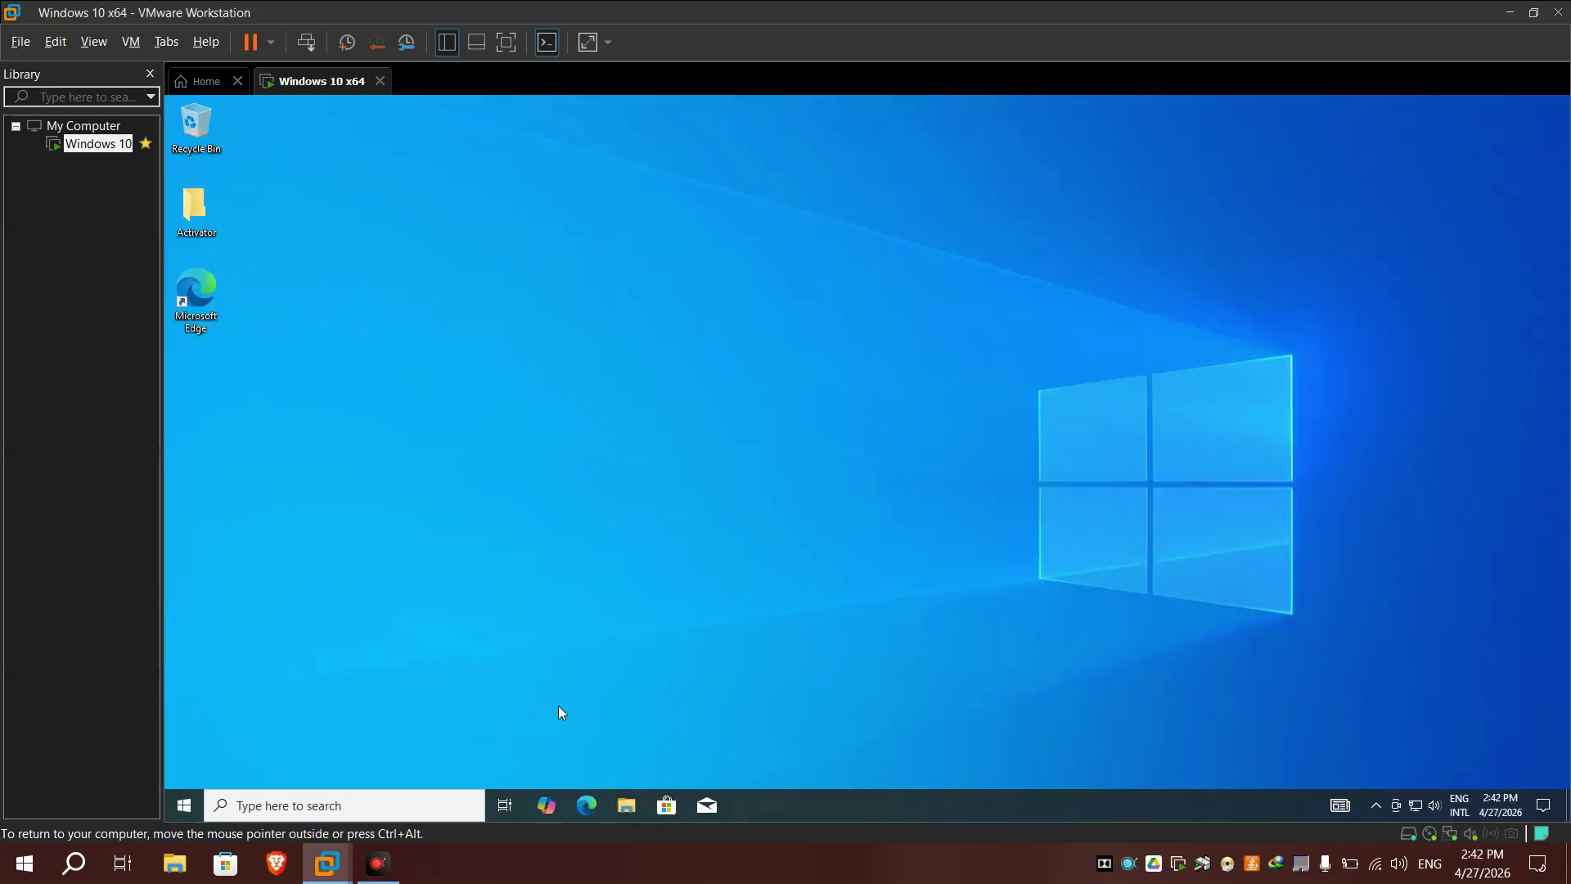
Search the guest Windows for "computer", open Computer Management and show the Users folder of Local Users and Groups
click(354, 805)
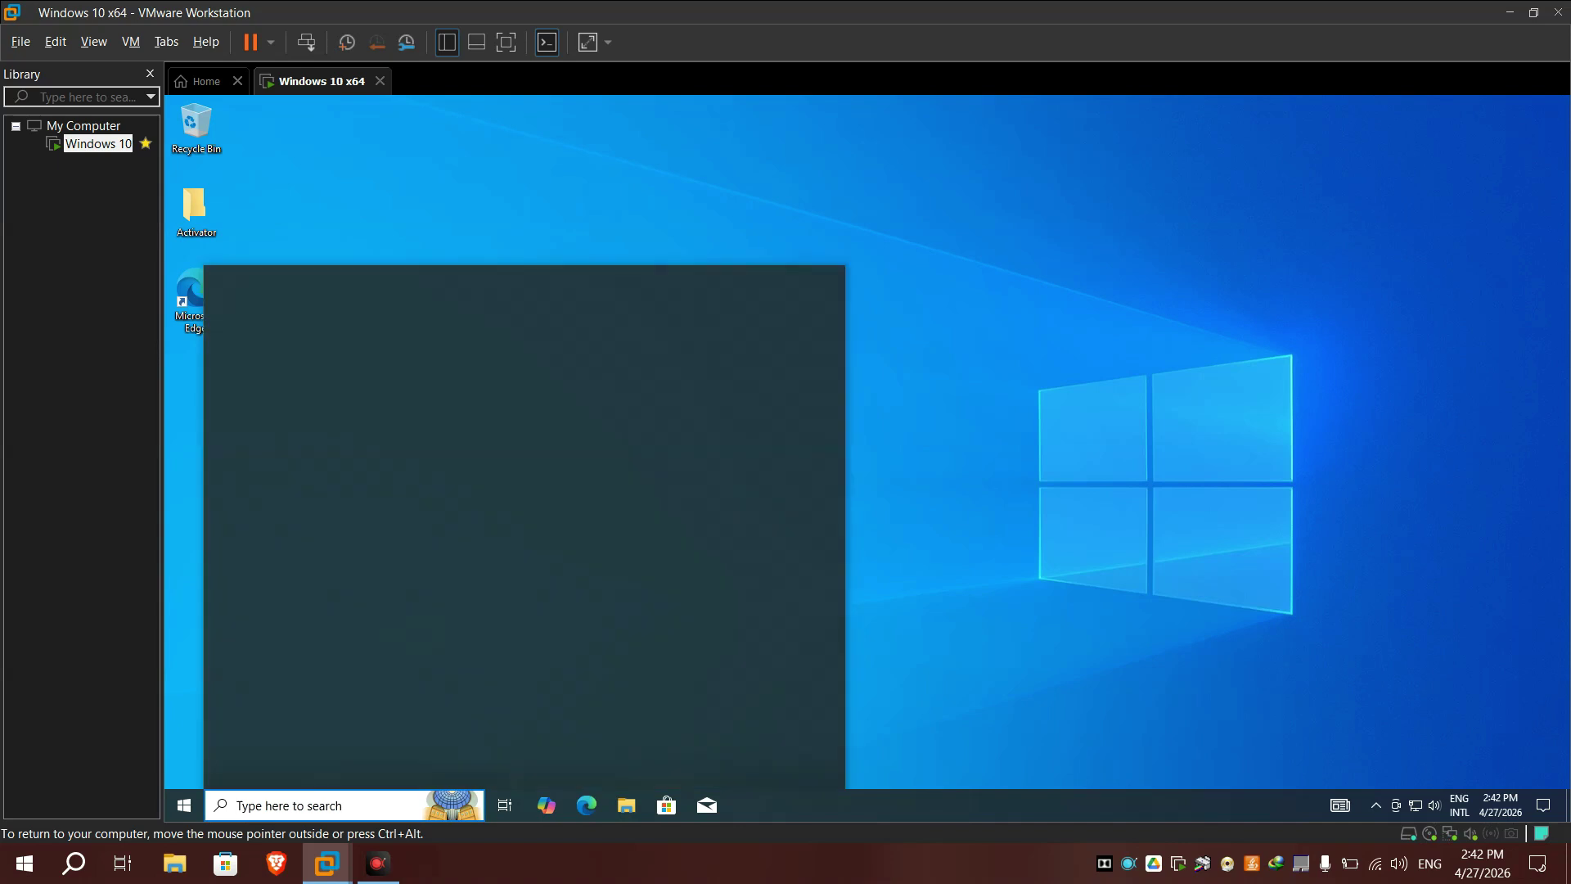
text(computer)
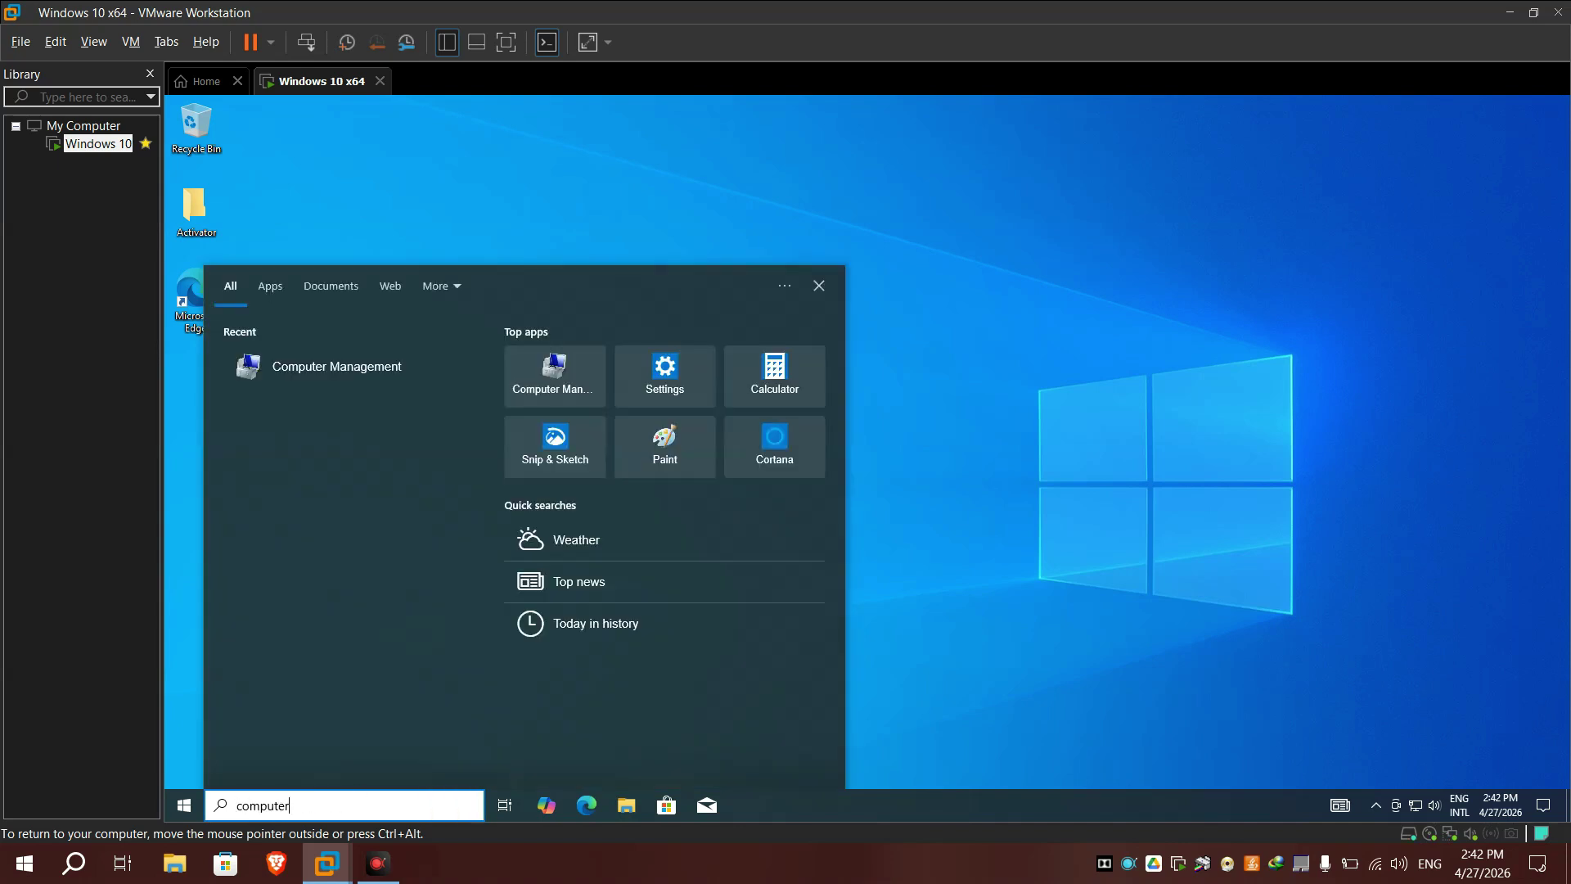
key(Escape)
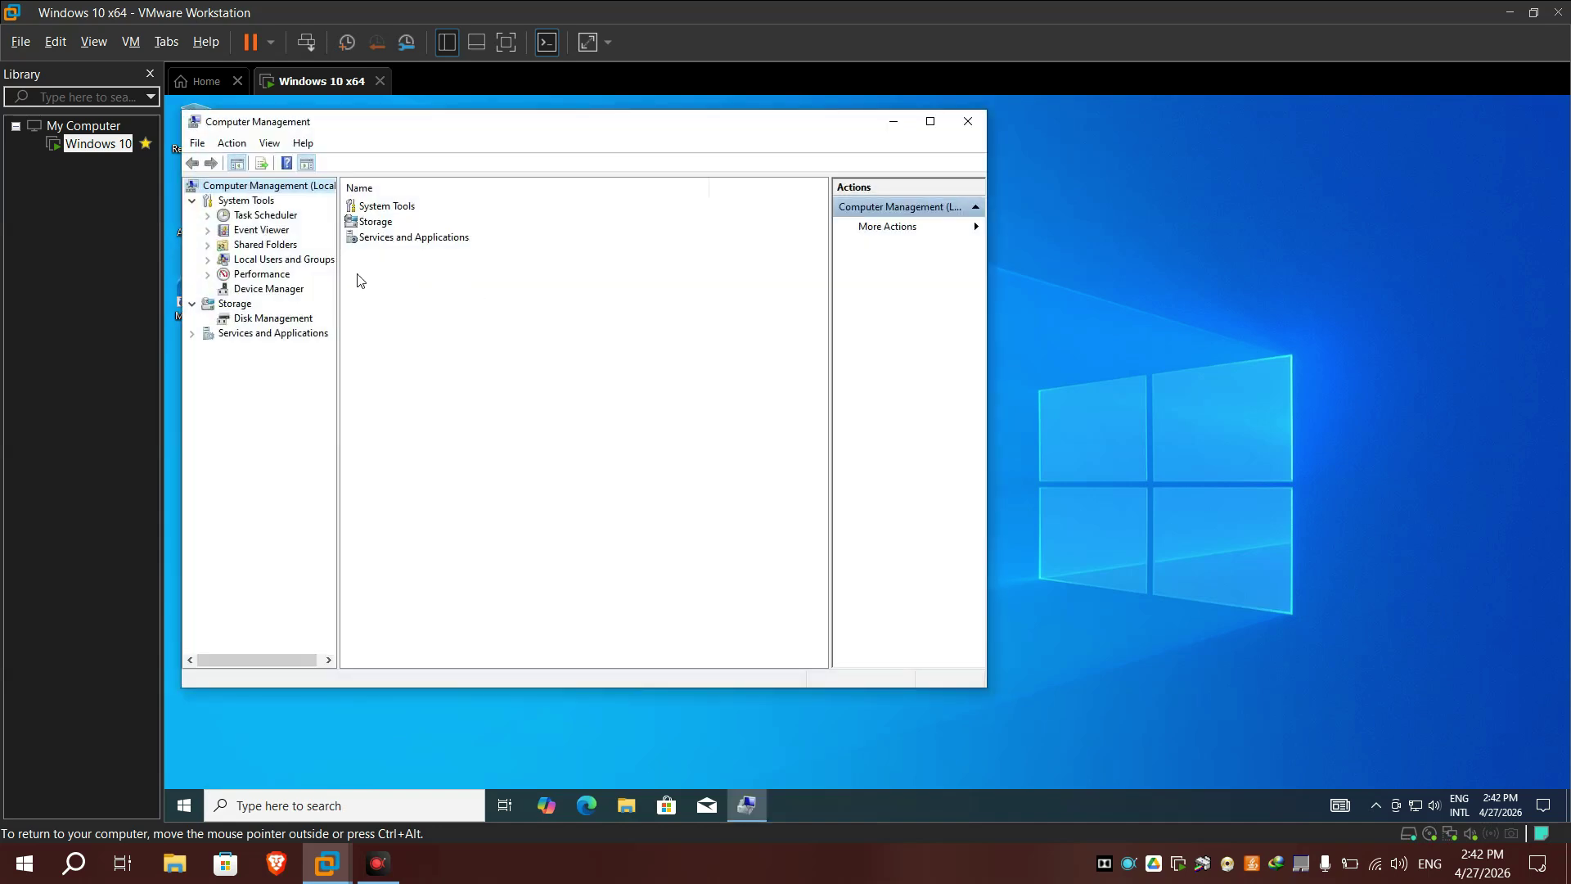
double_click(270, 261)
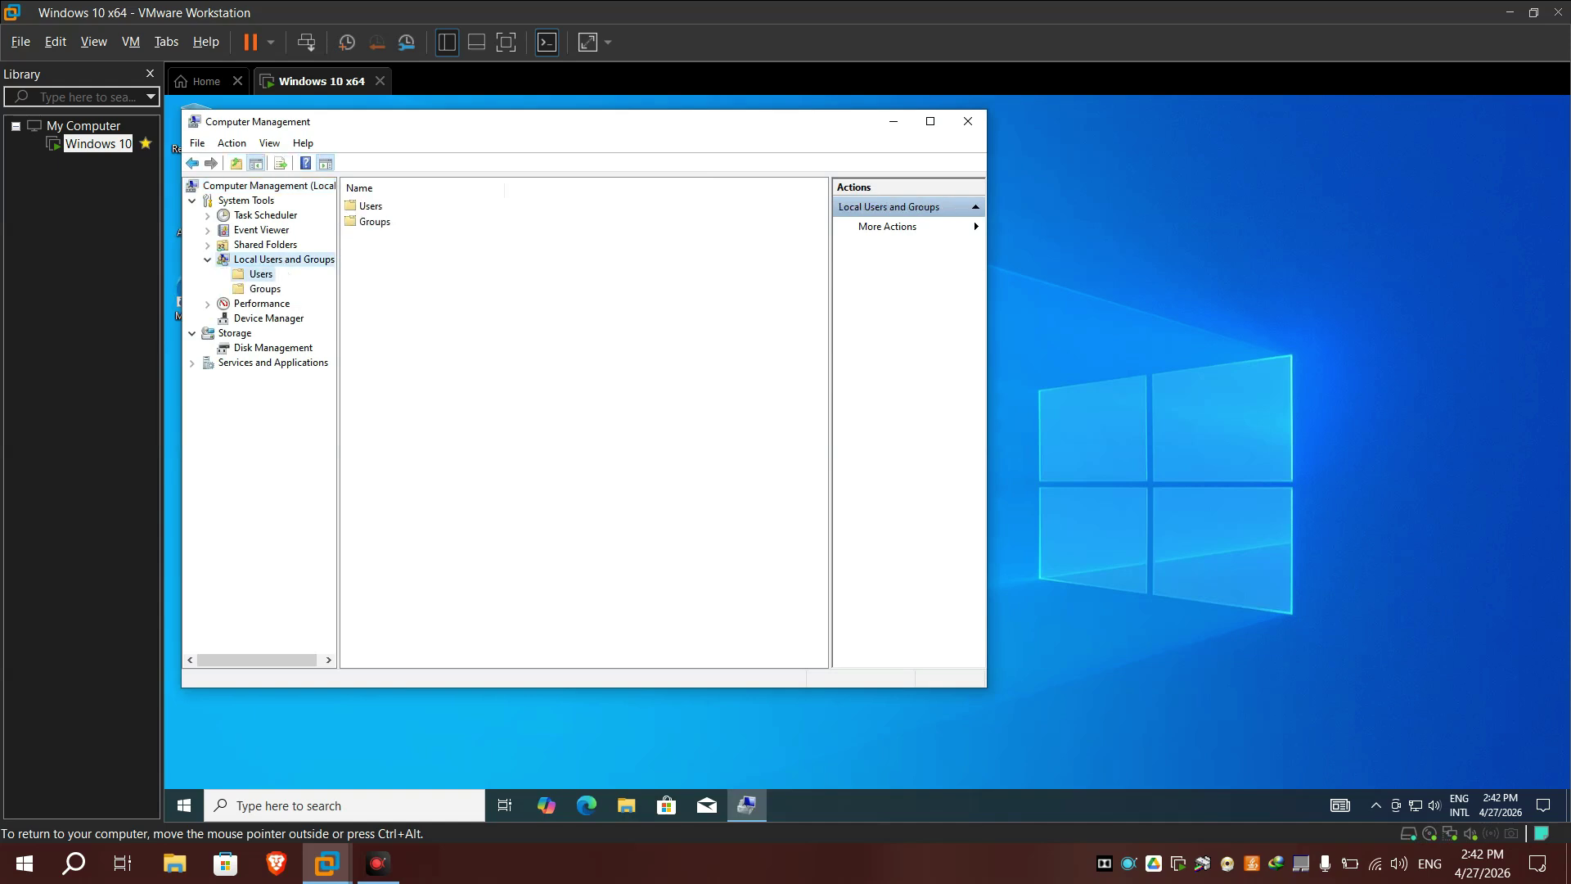
click(261, 274)
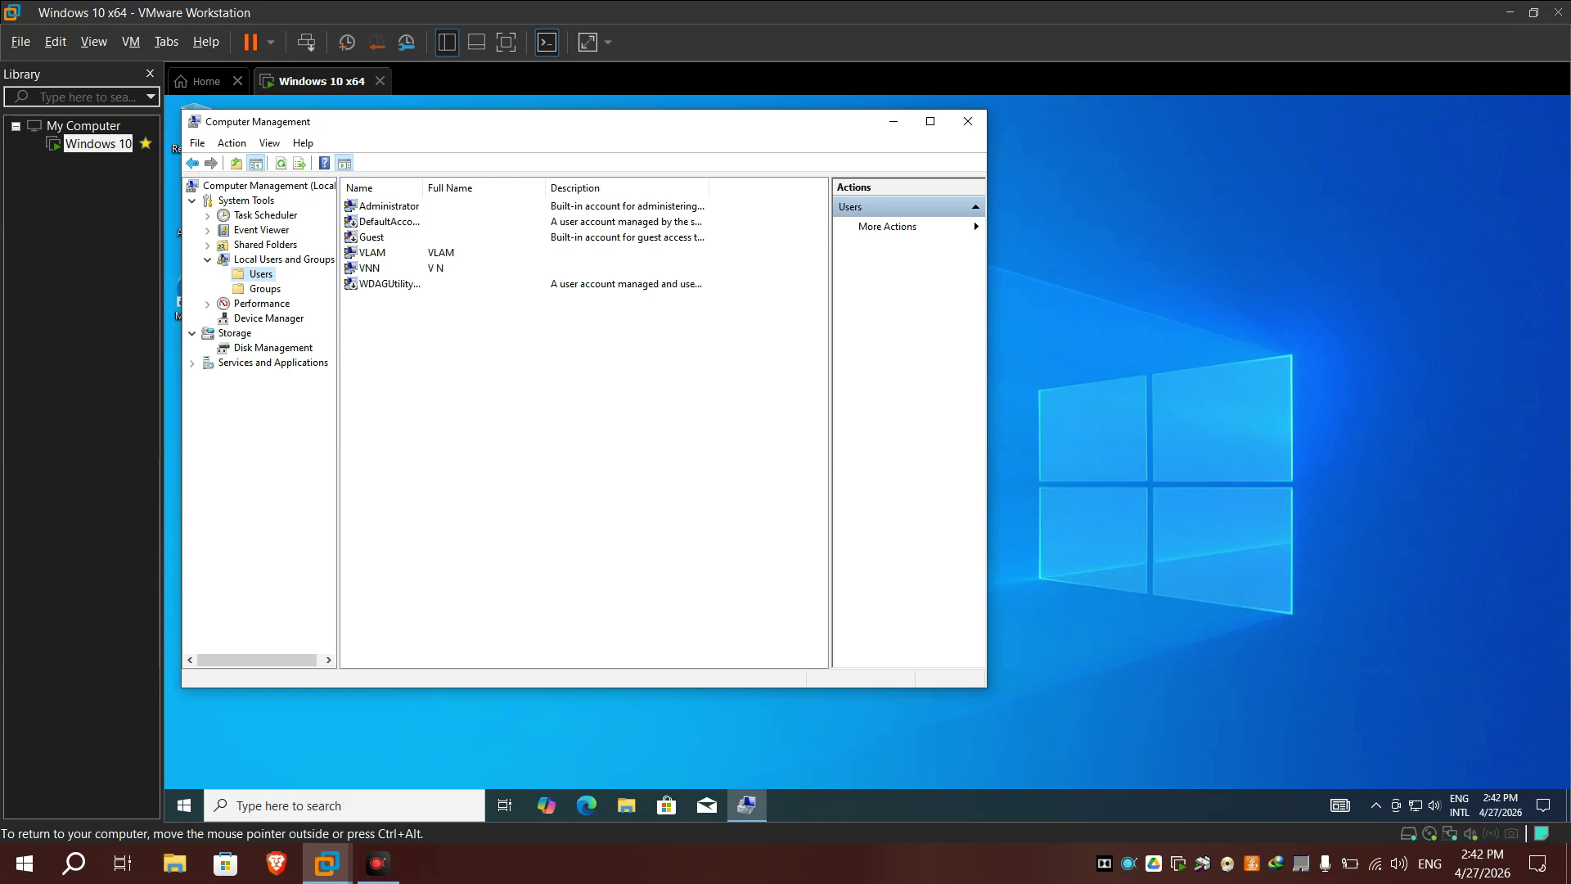
Check which groups the VLAM user belongs to and close its properties without changes
double_click(373, 252)
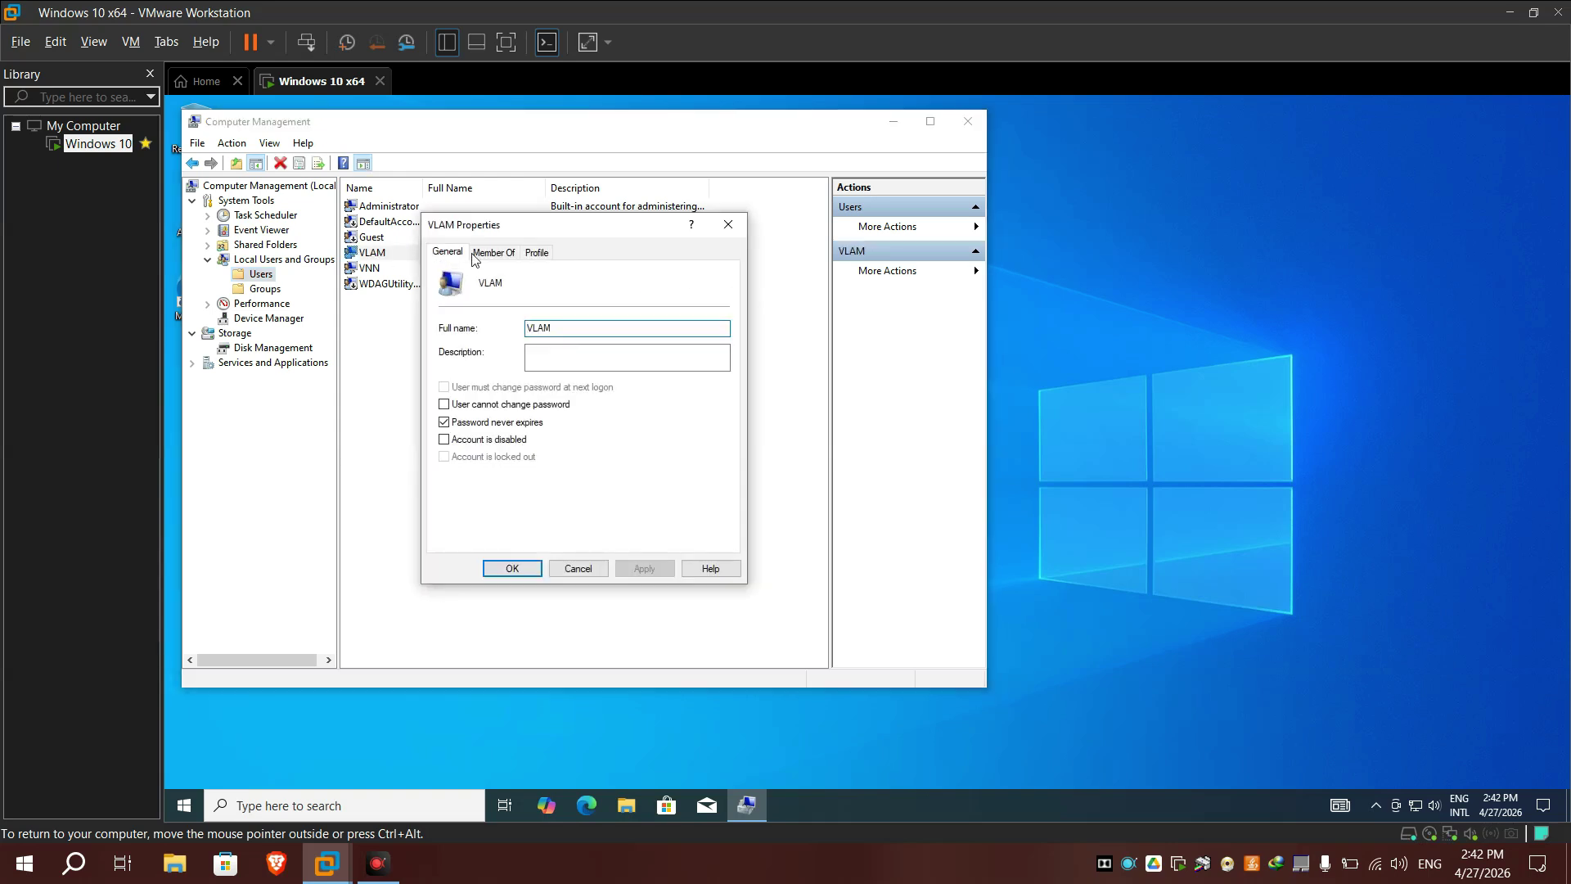
click(493, 251)
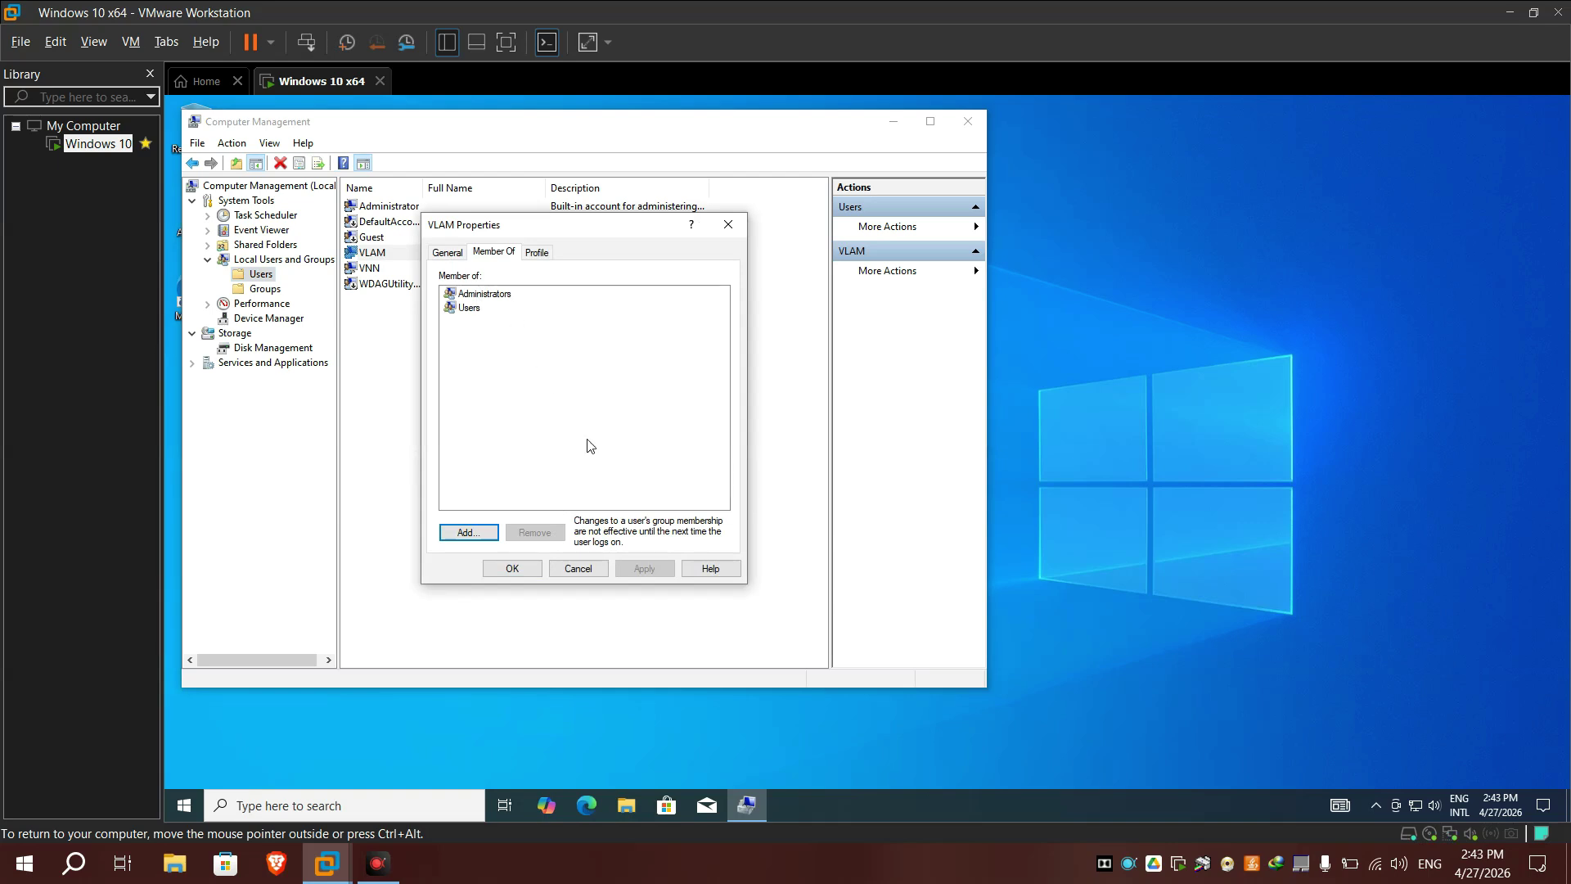
click(578, 568)
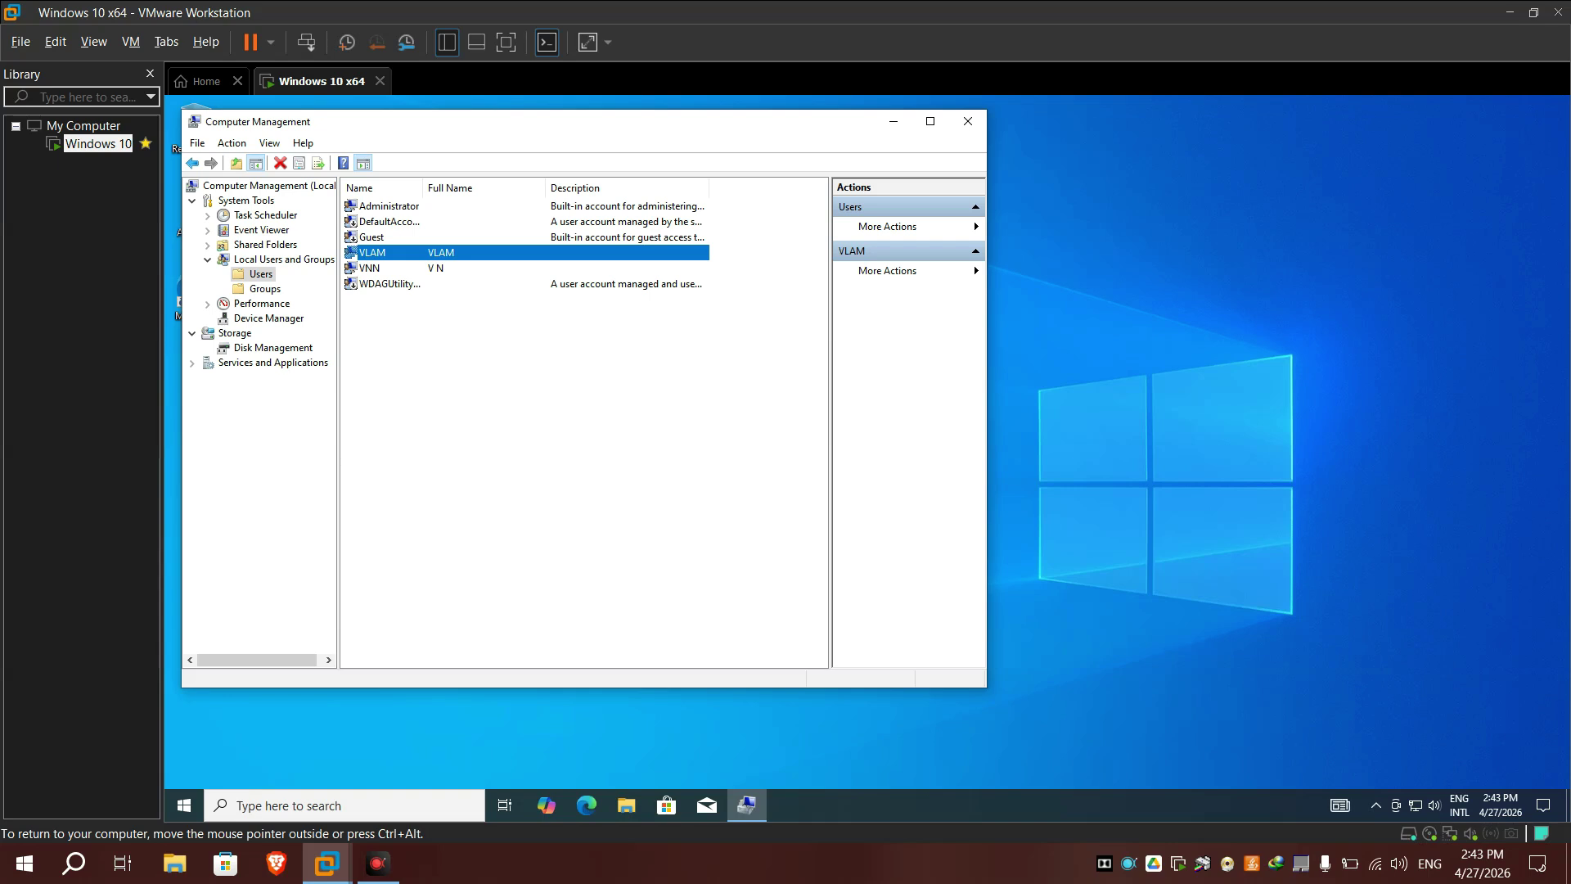
Disable the built-in Administrator account, save its properties and close Computer Management
click(397, 207)
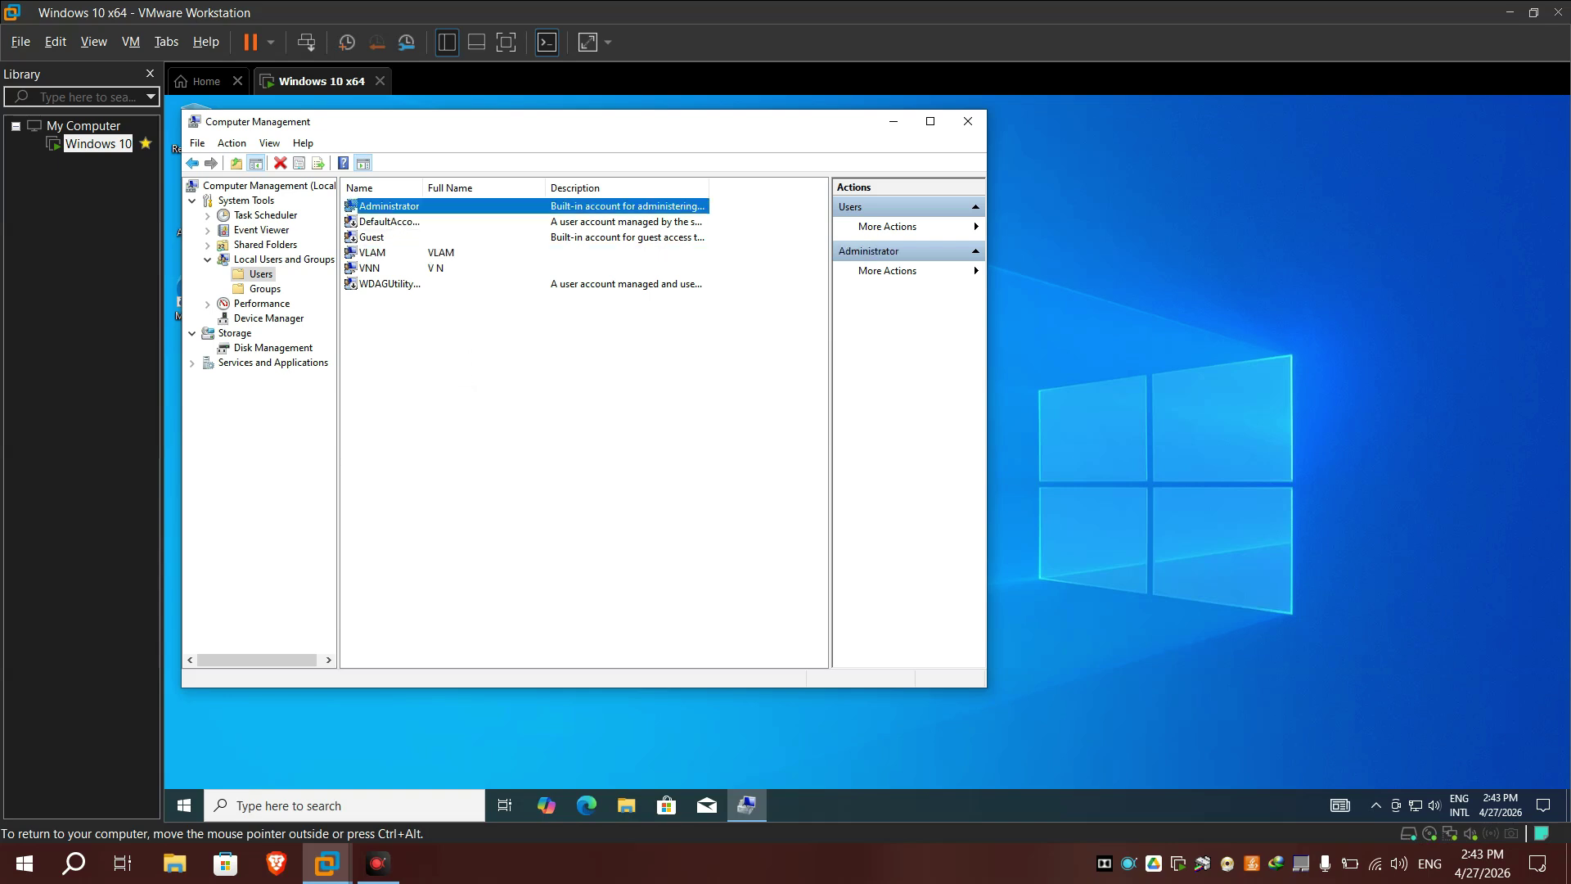
click(372, 255)
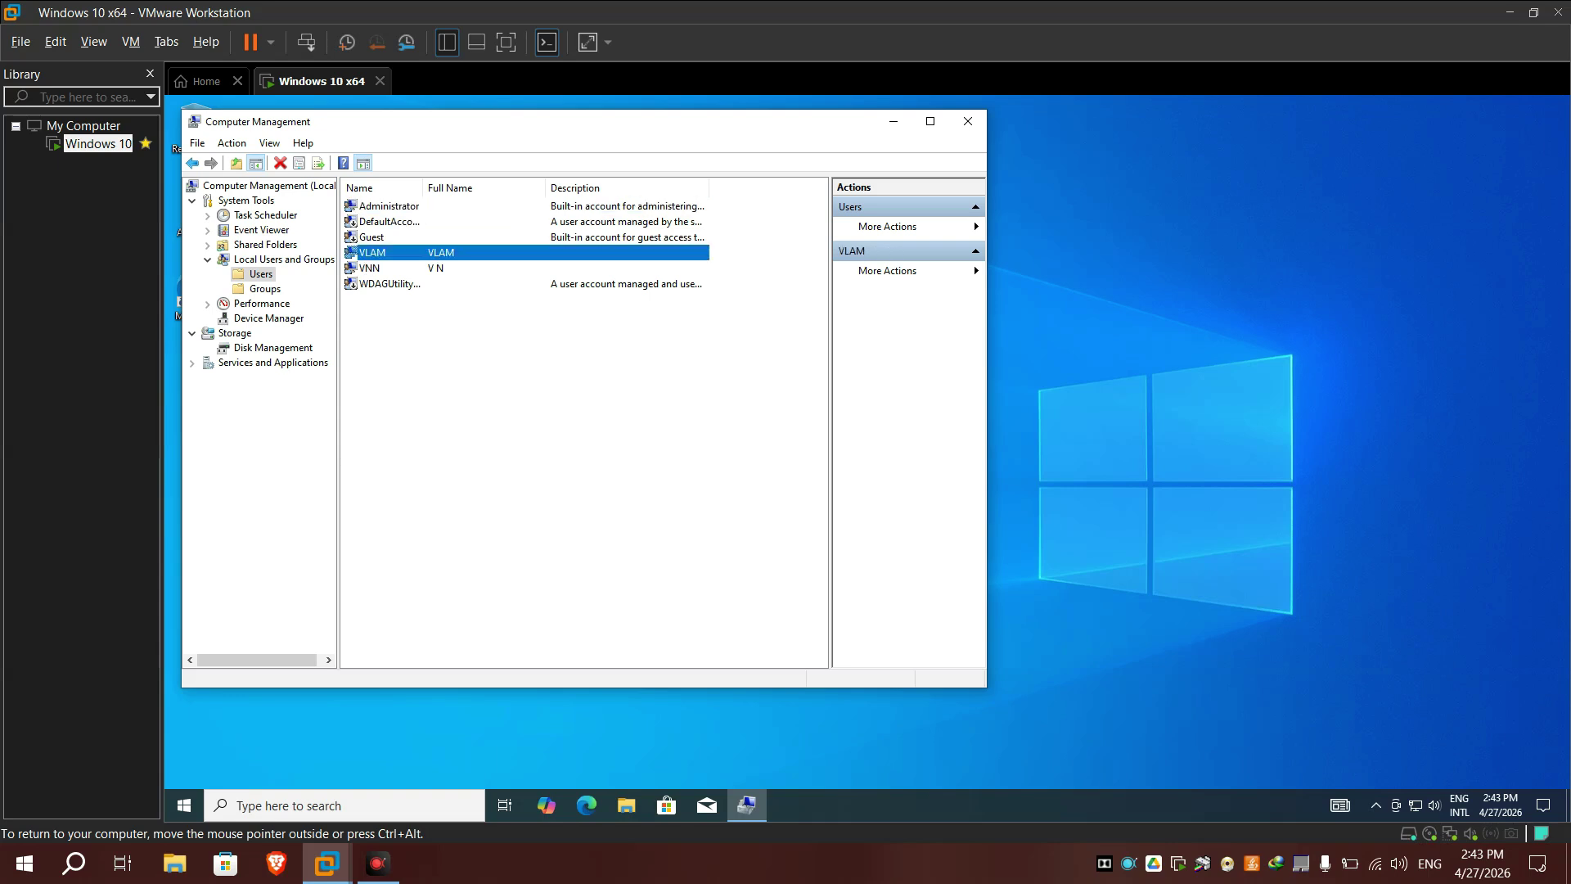
click(403, 208)
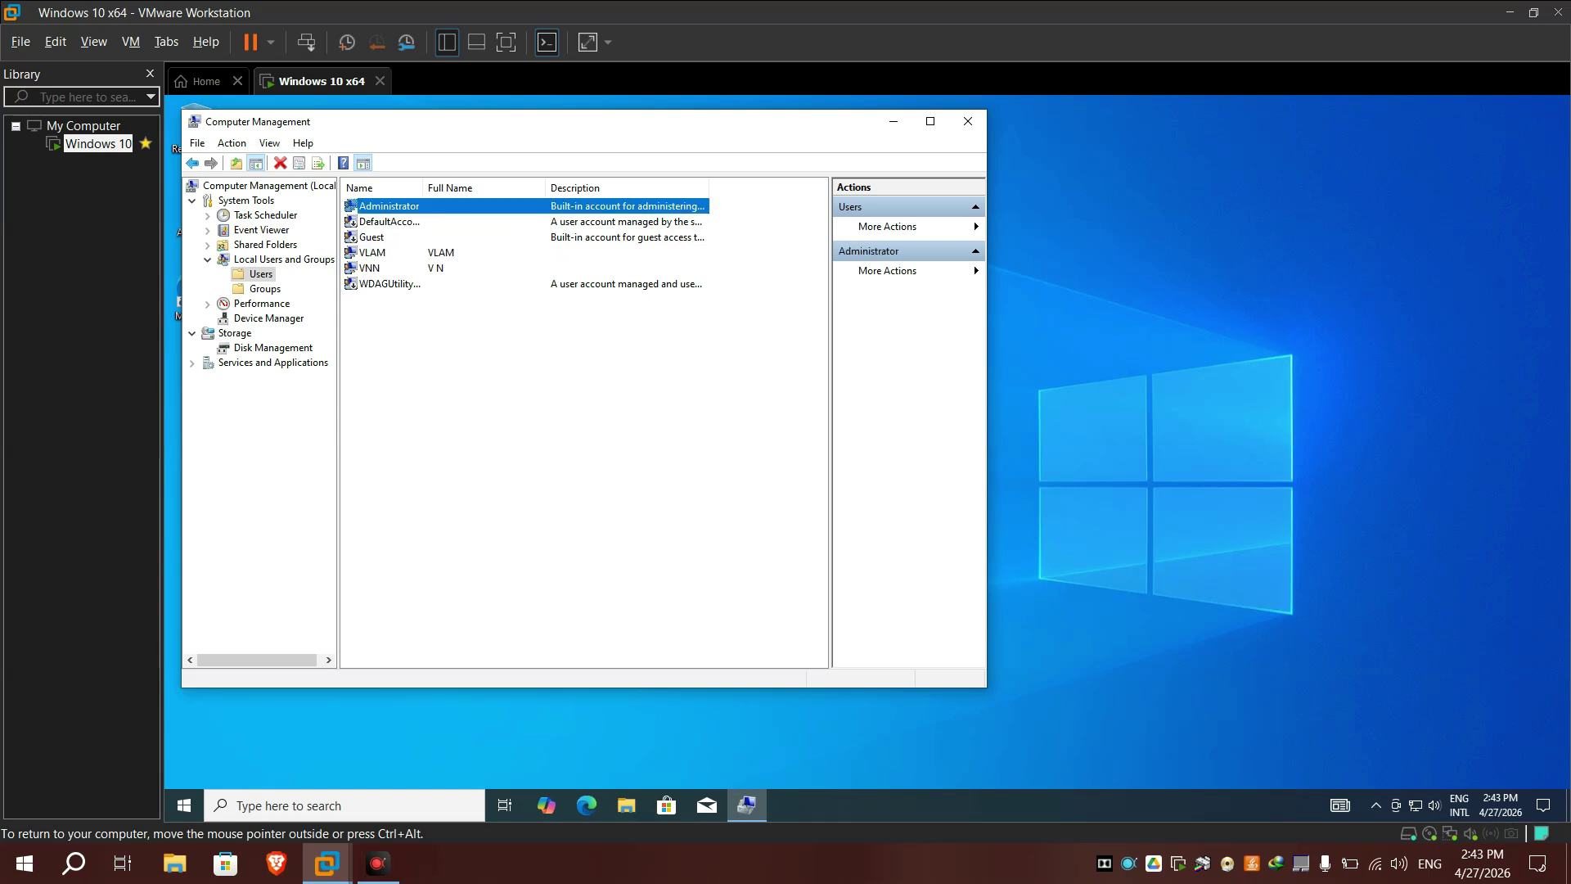
double_click(403, 208)
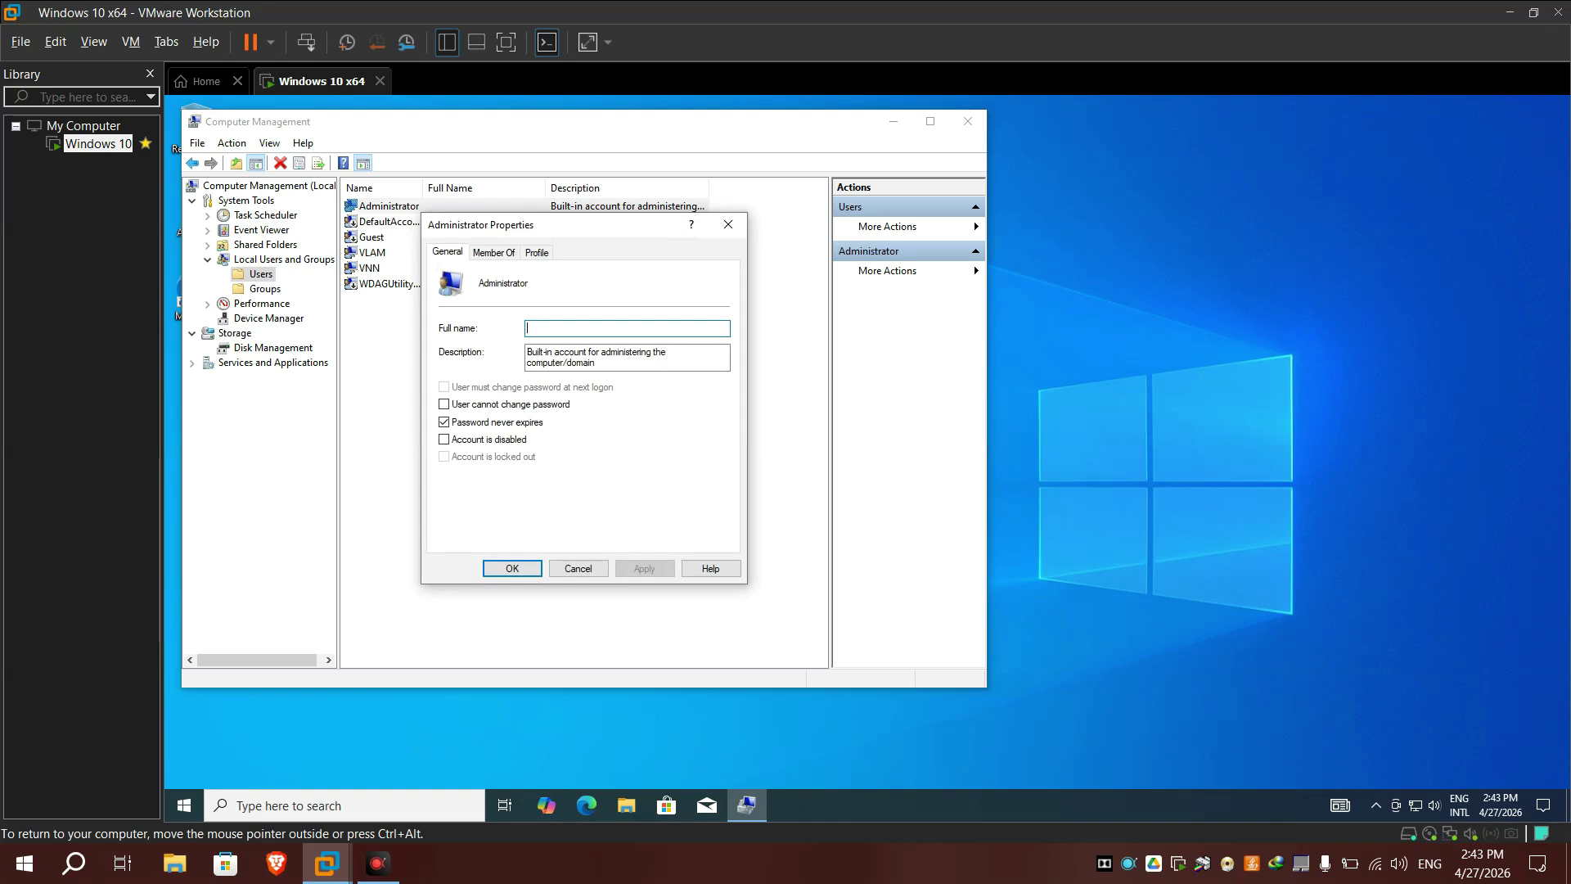
click(444, 440)
click(645, 569)
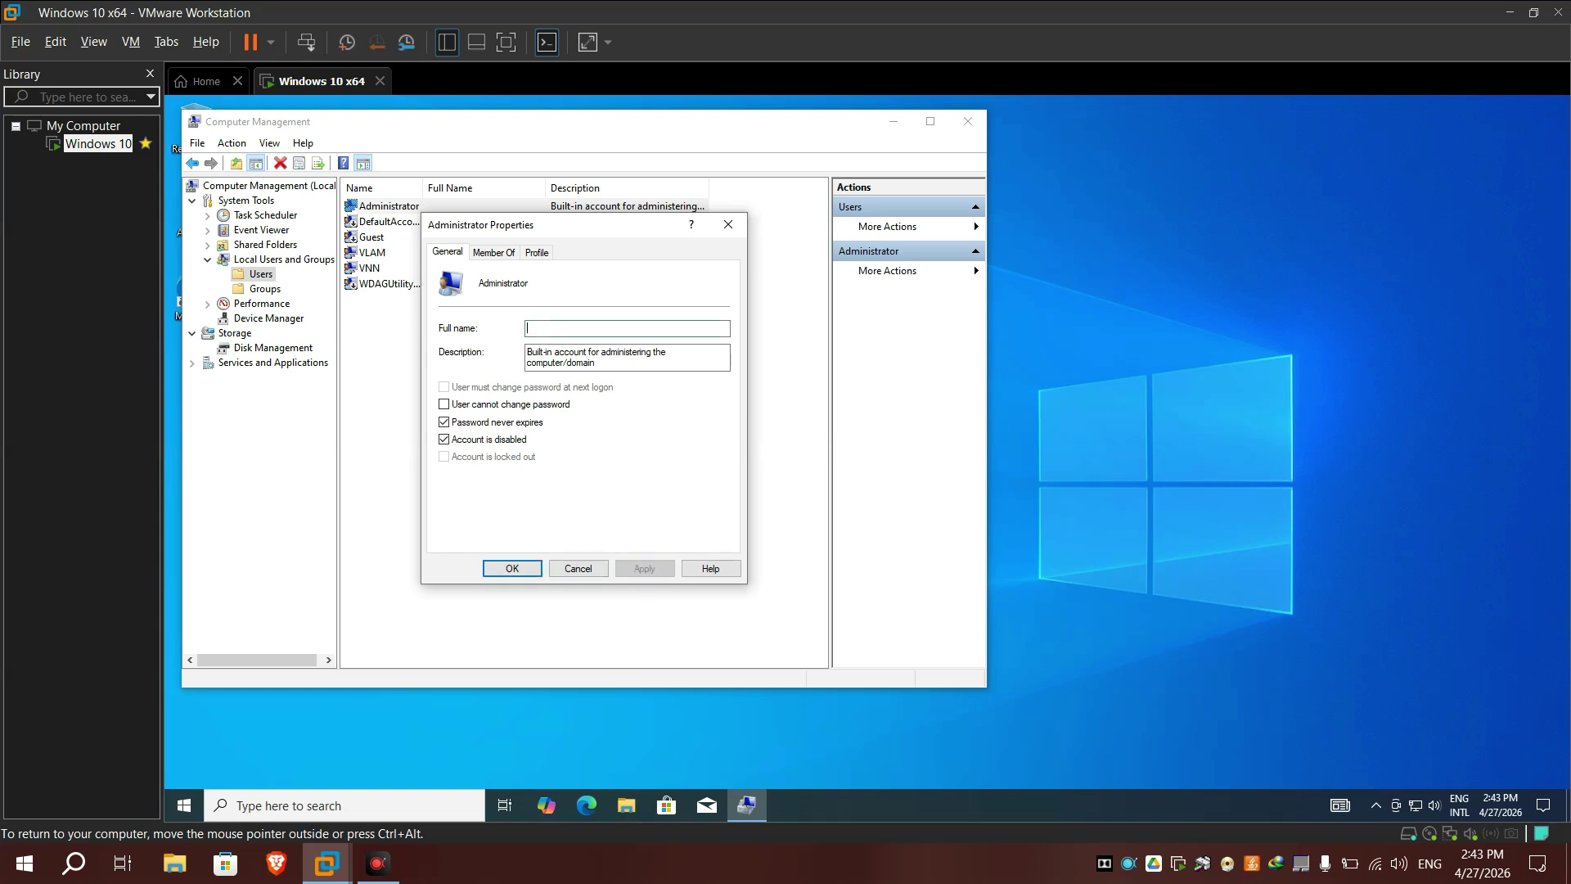
click(528, 568)
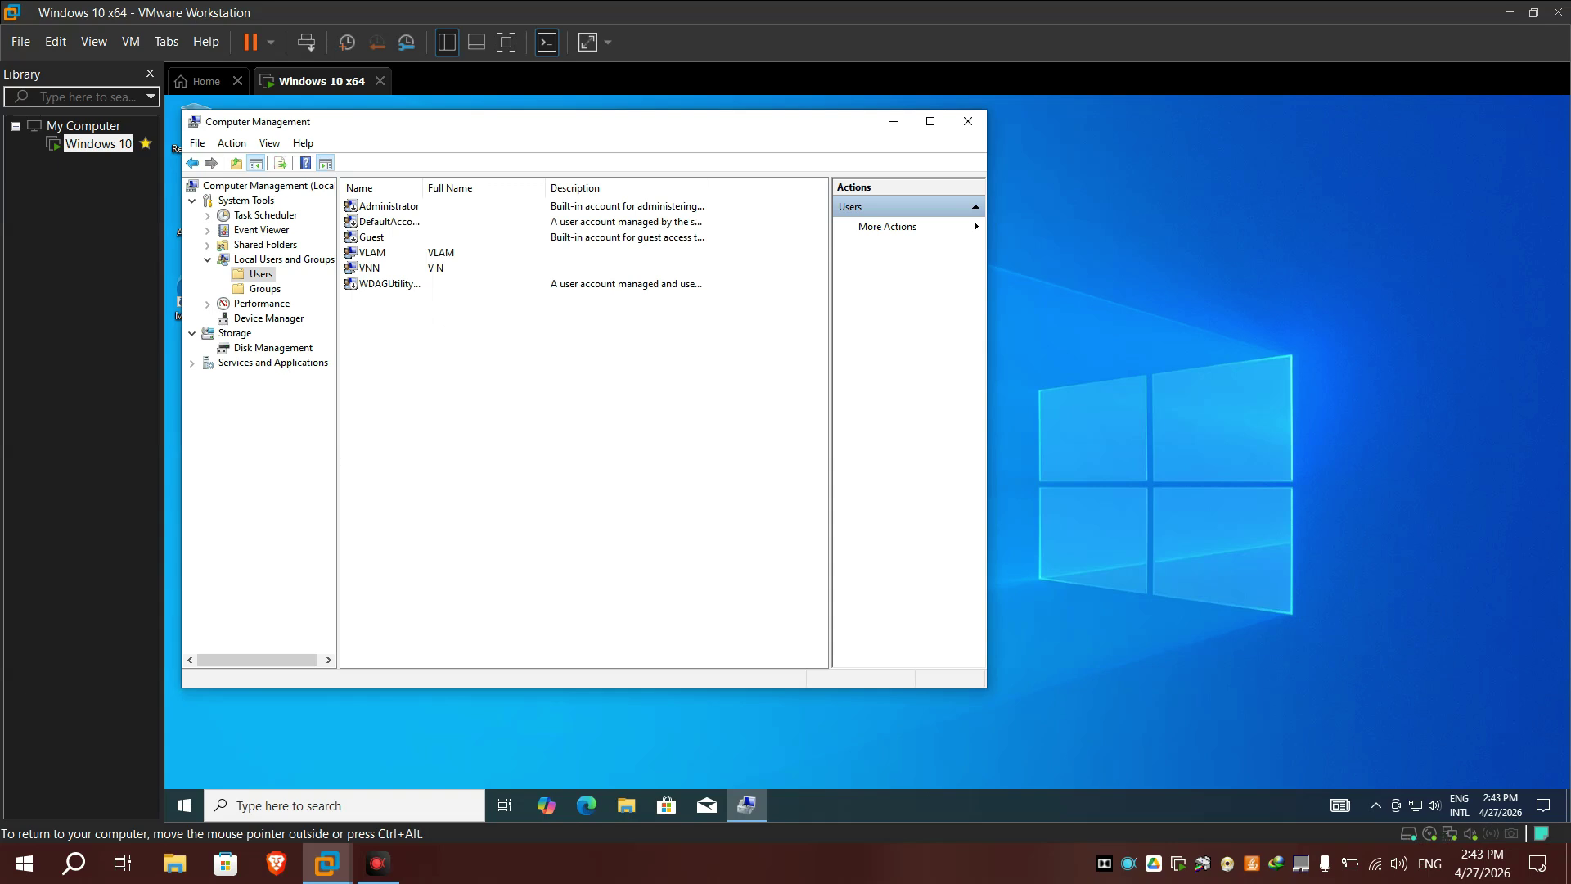
click(967, 121)
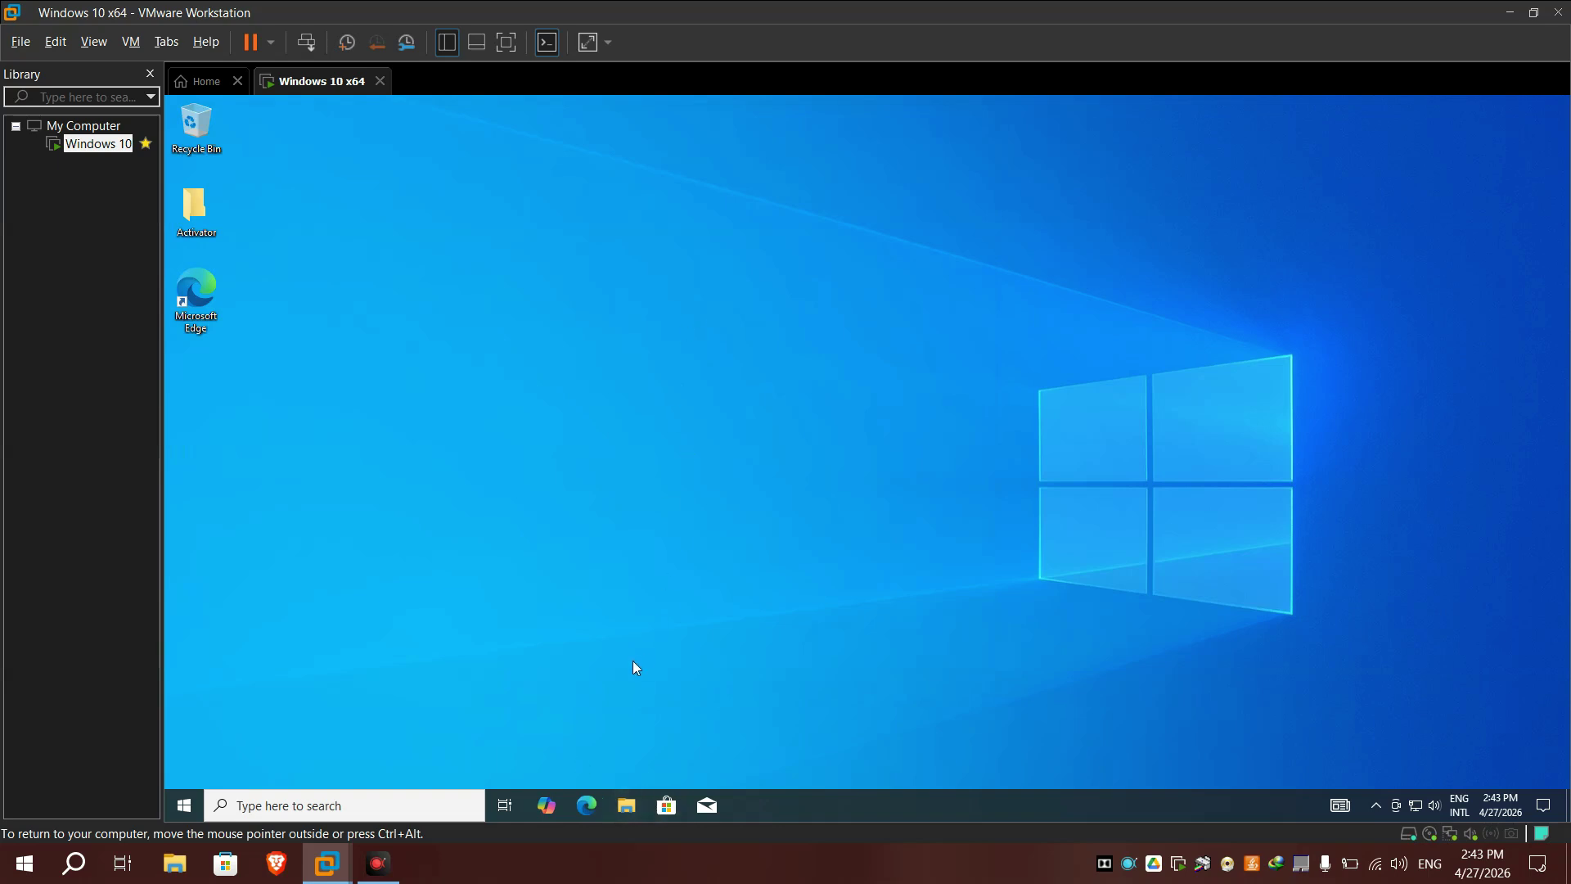
Browse to the Users folder on Local Disk (C:) and look at the user profile folders
key(super+e)
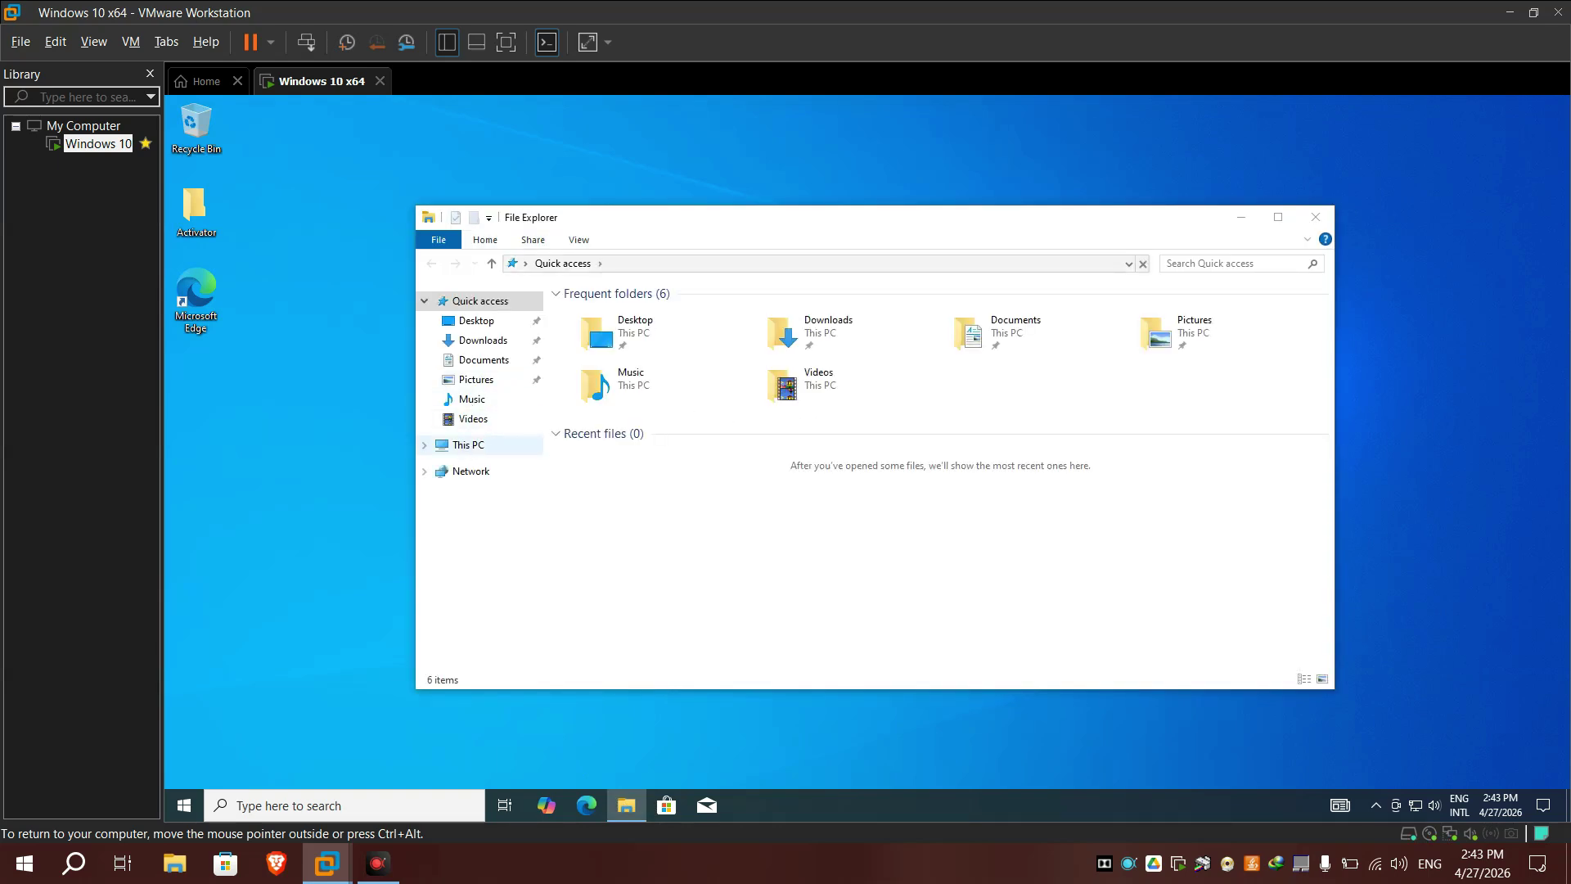
click(468, 444)
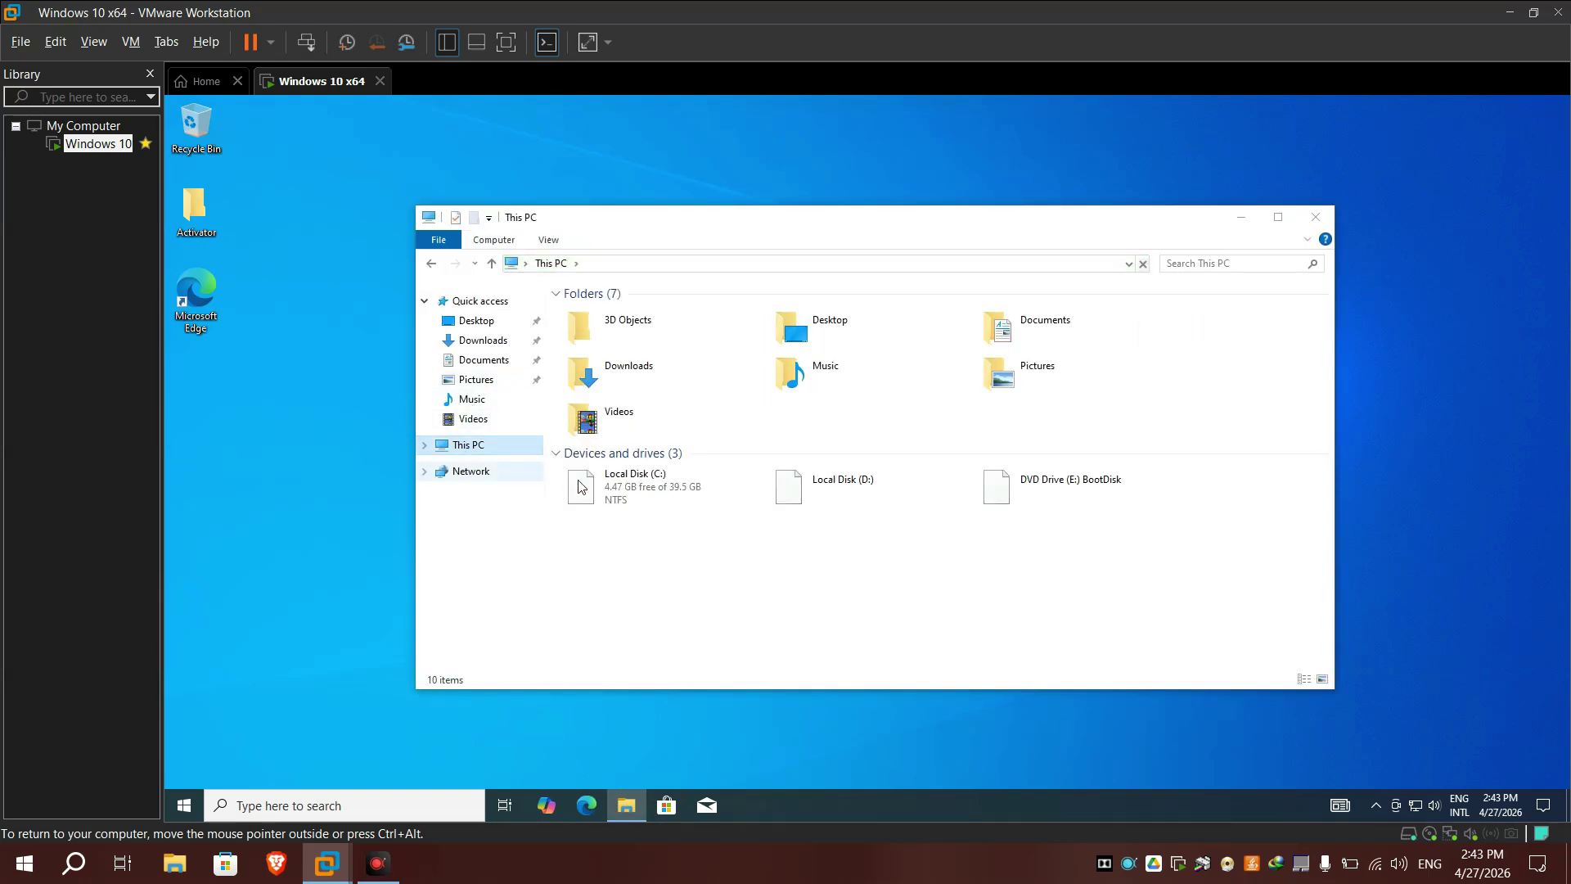
double_click(641, 491)
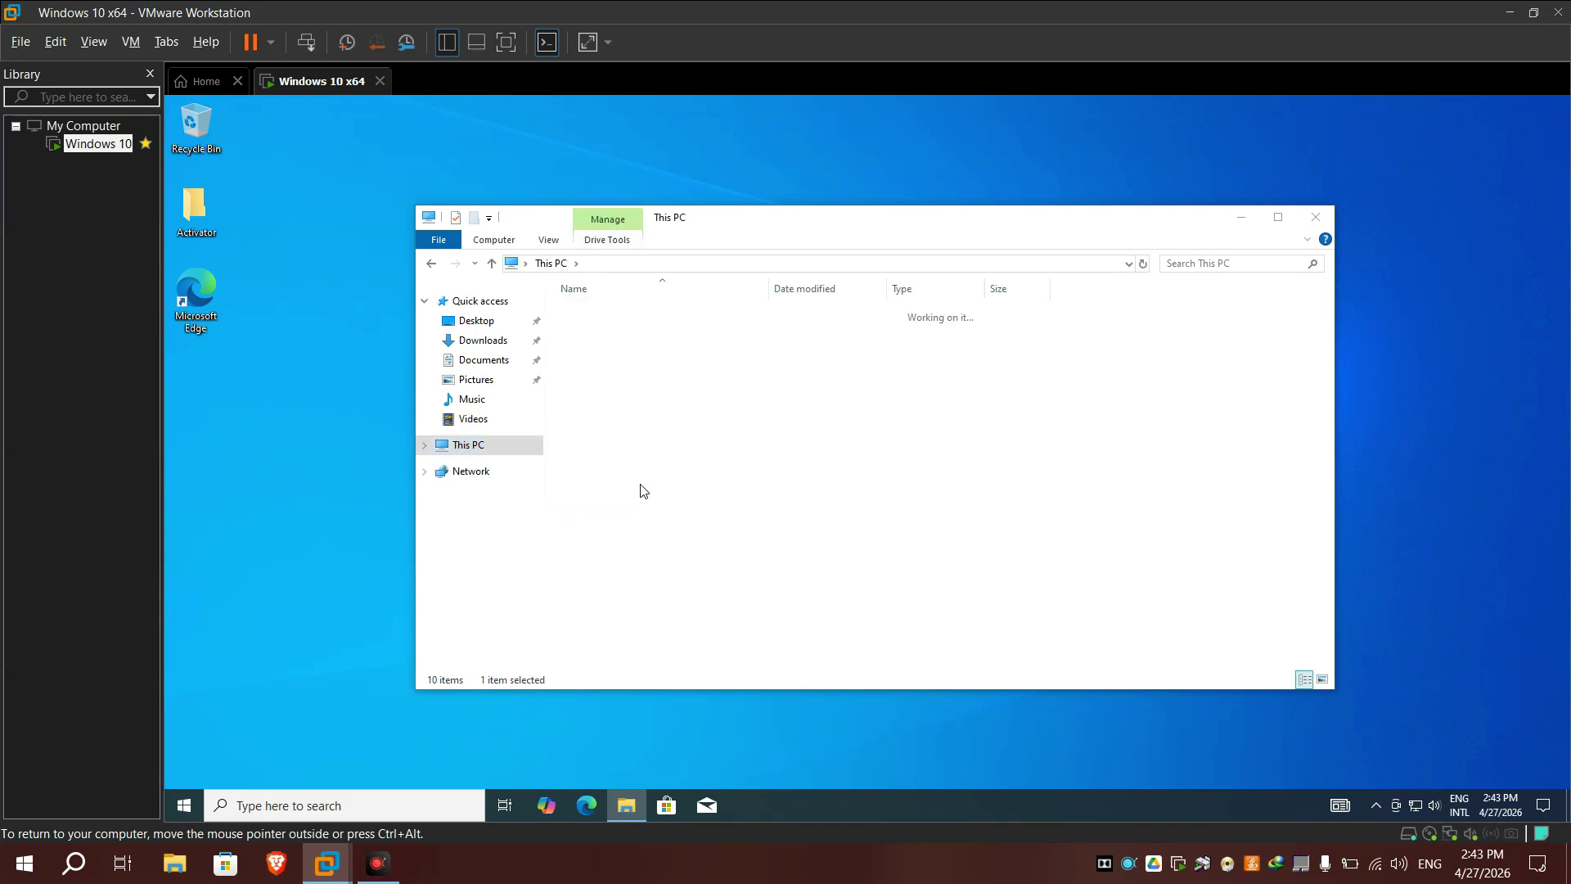
double_click(605, 381)
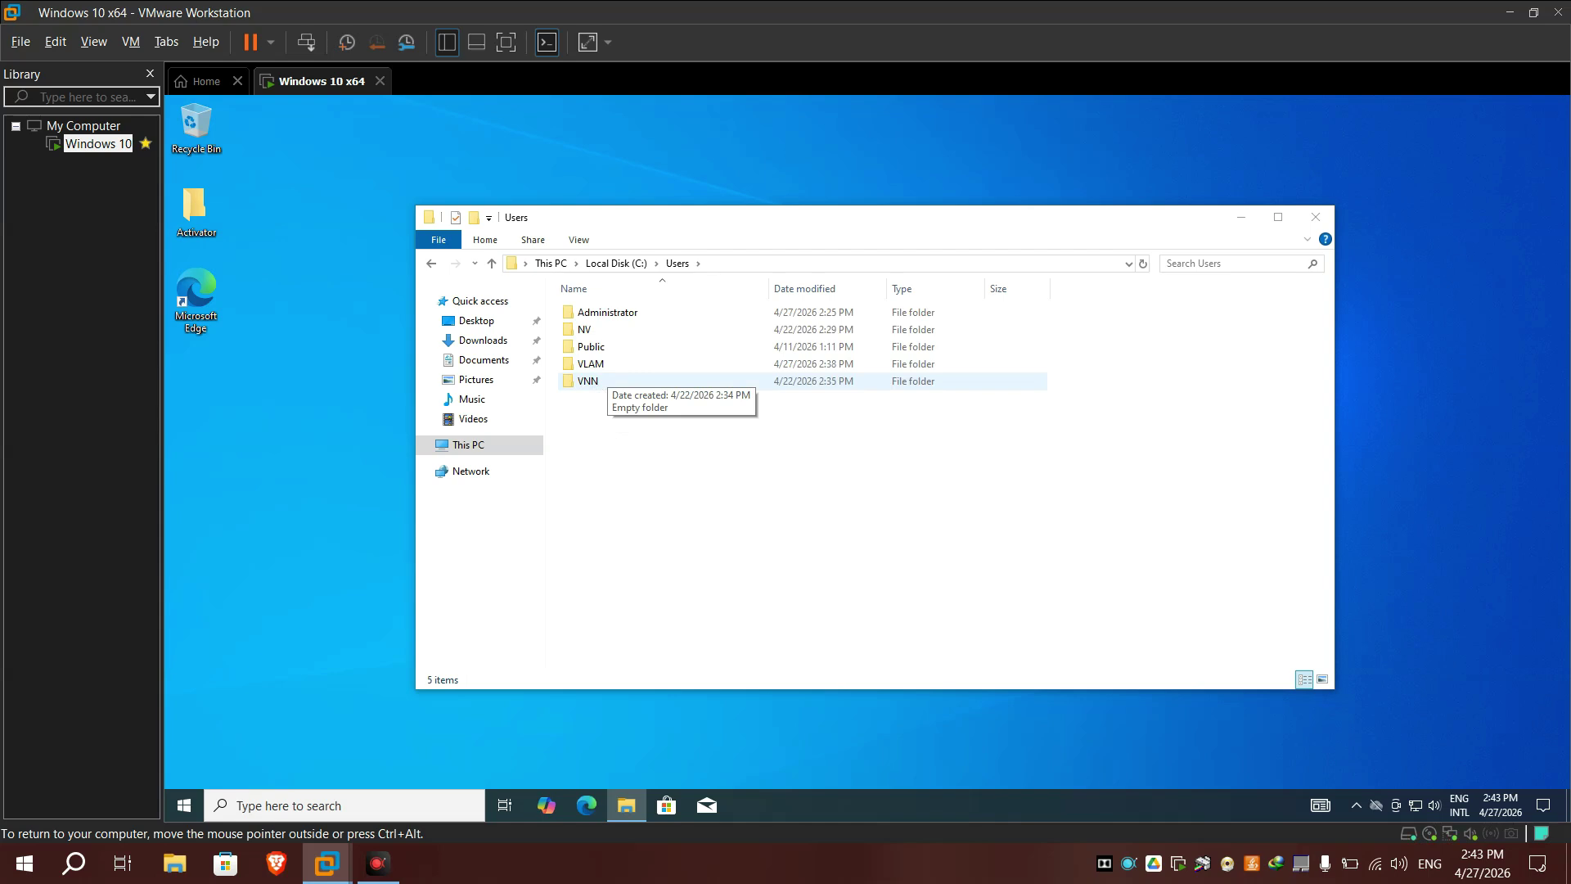
Open the VNN profile folder with permanent access granted, look at its contents, and close File Explorer
double_click(593, 381)
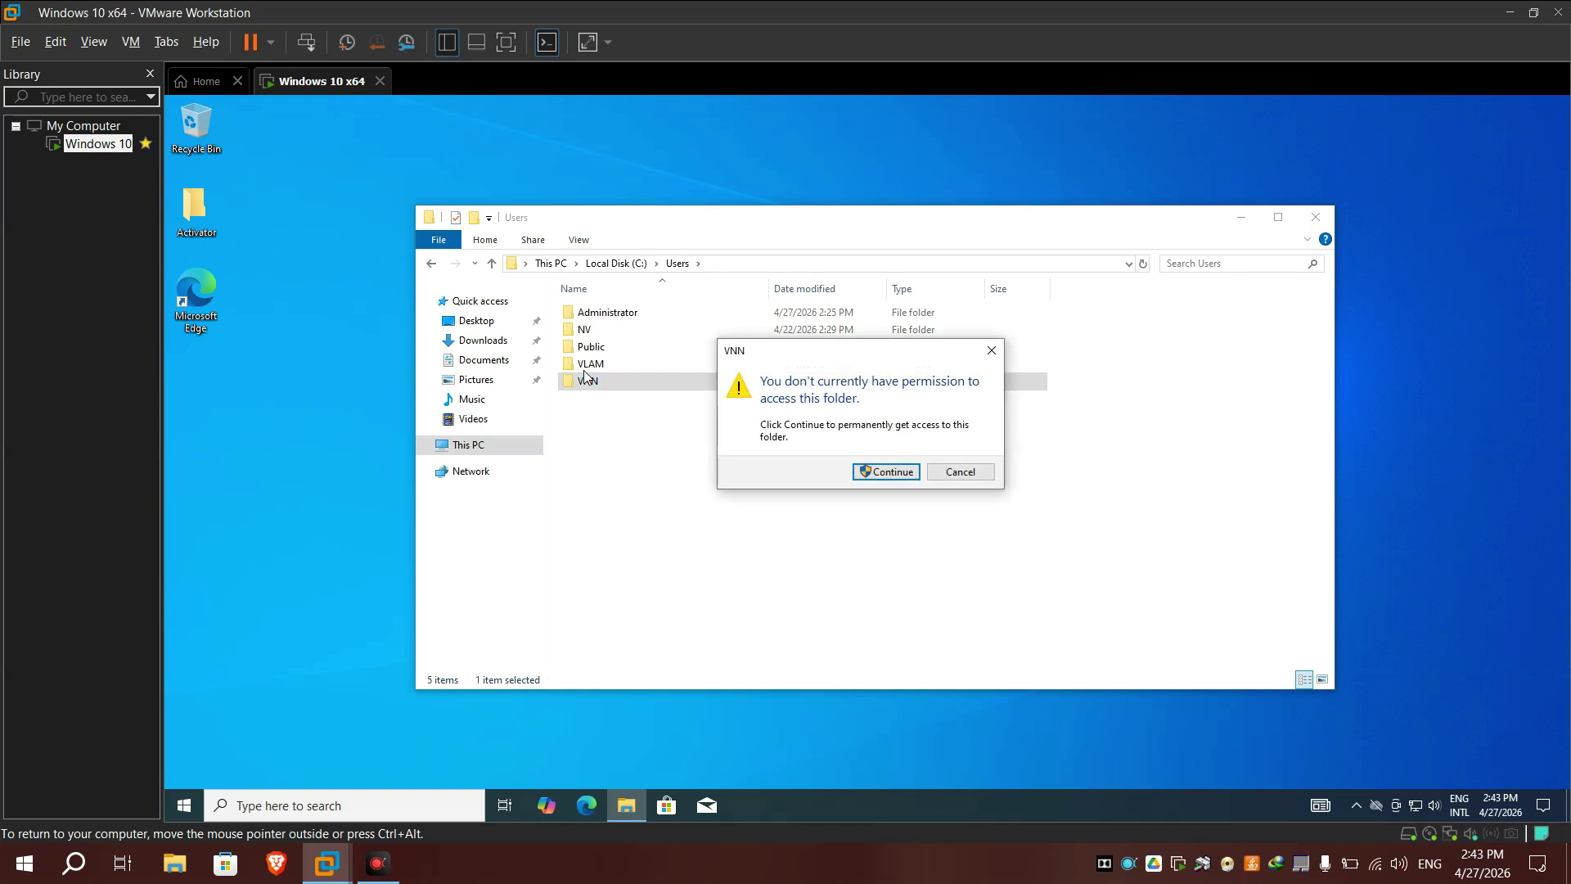
click(869, 469)
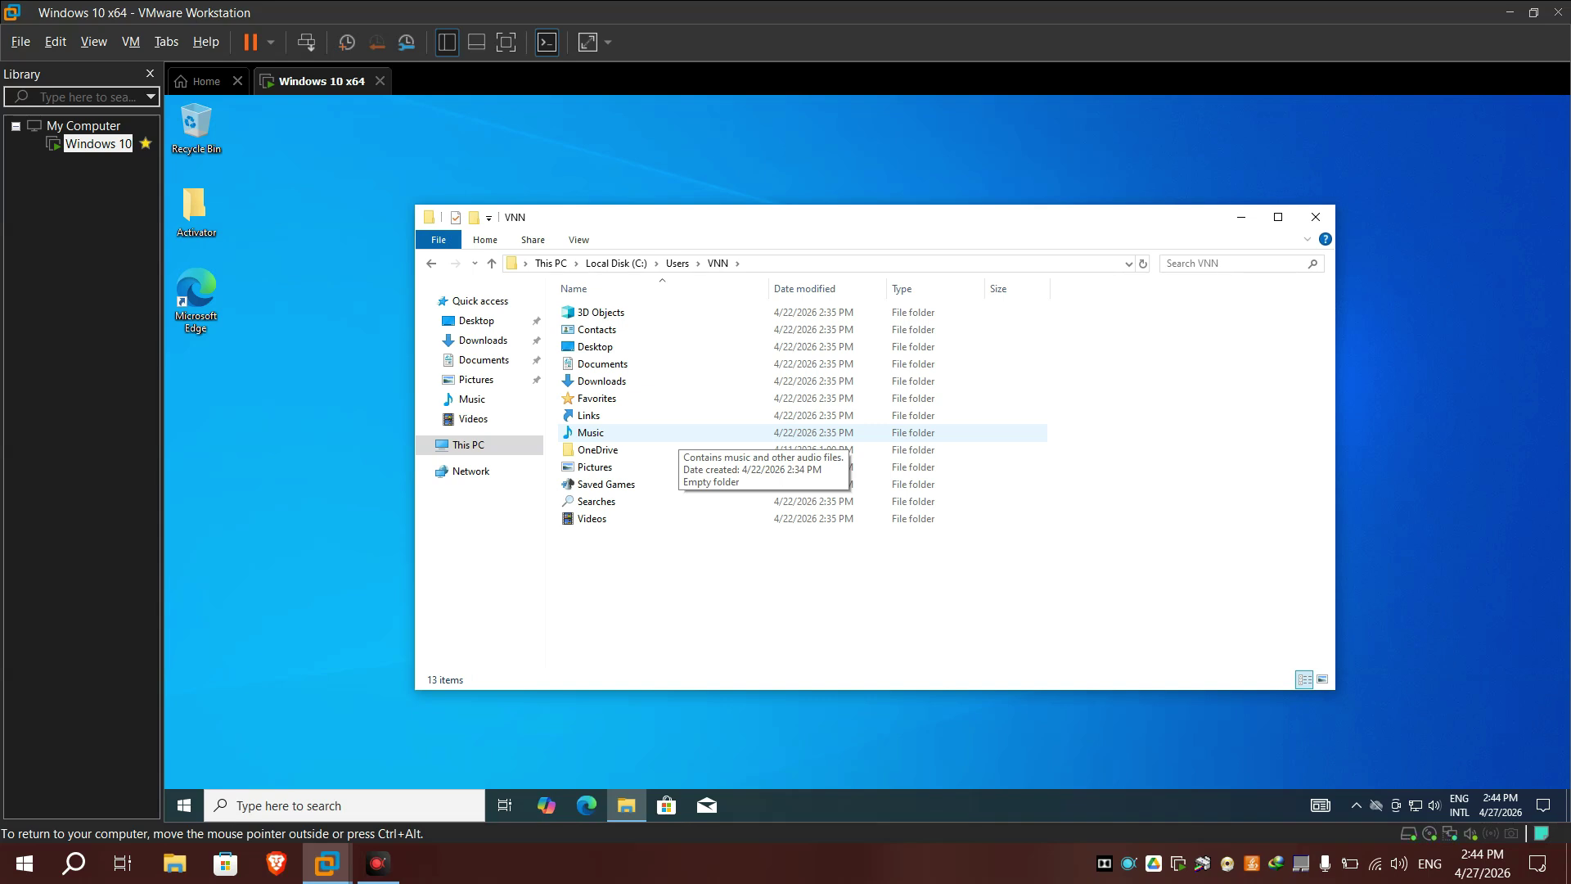
key(alt+Up)
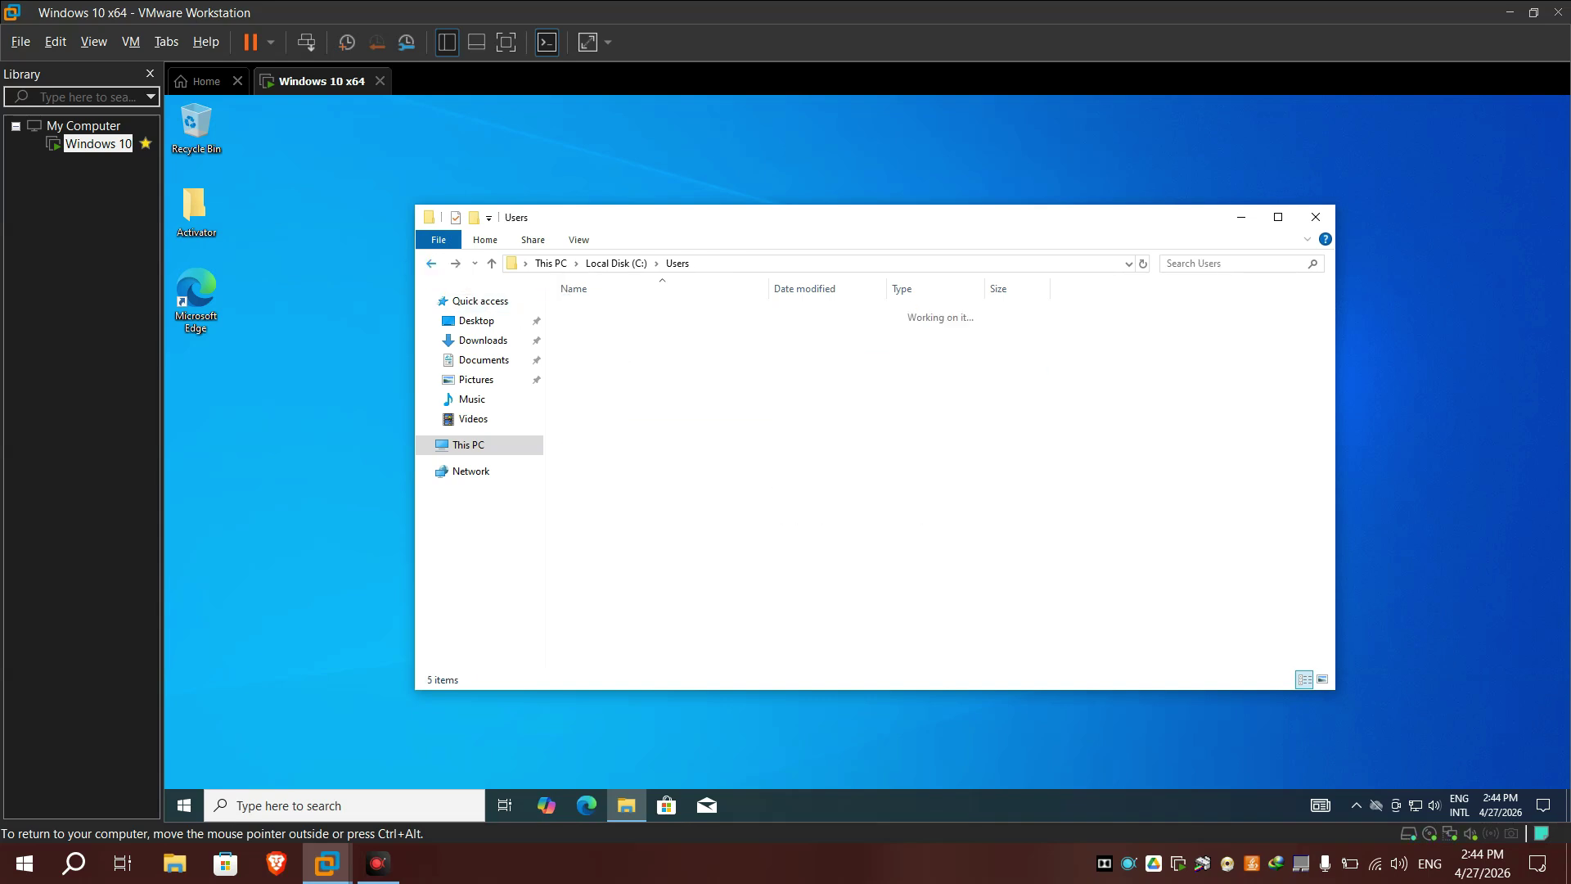
key(alt+Up)
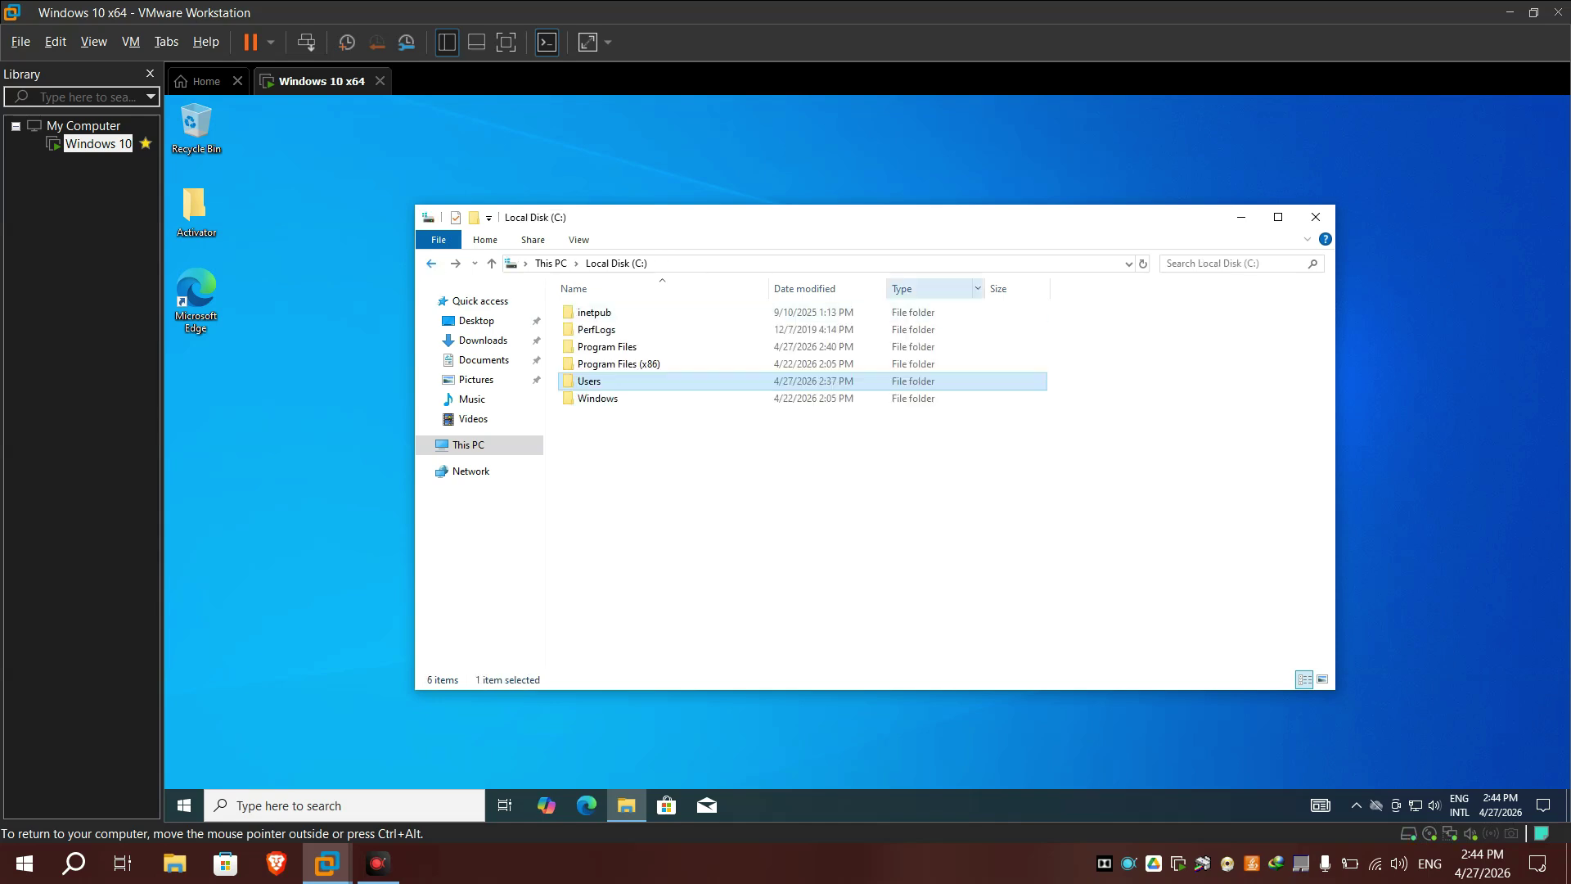
click(1314, 216)
right_click(754, 191)
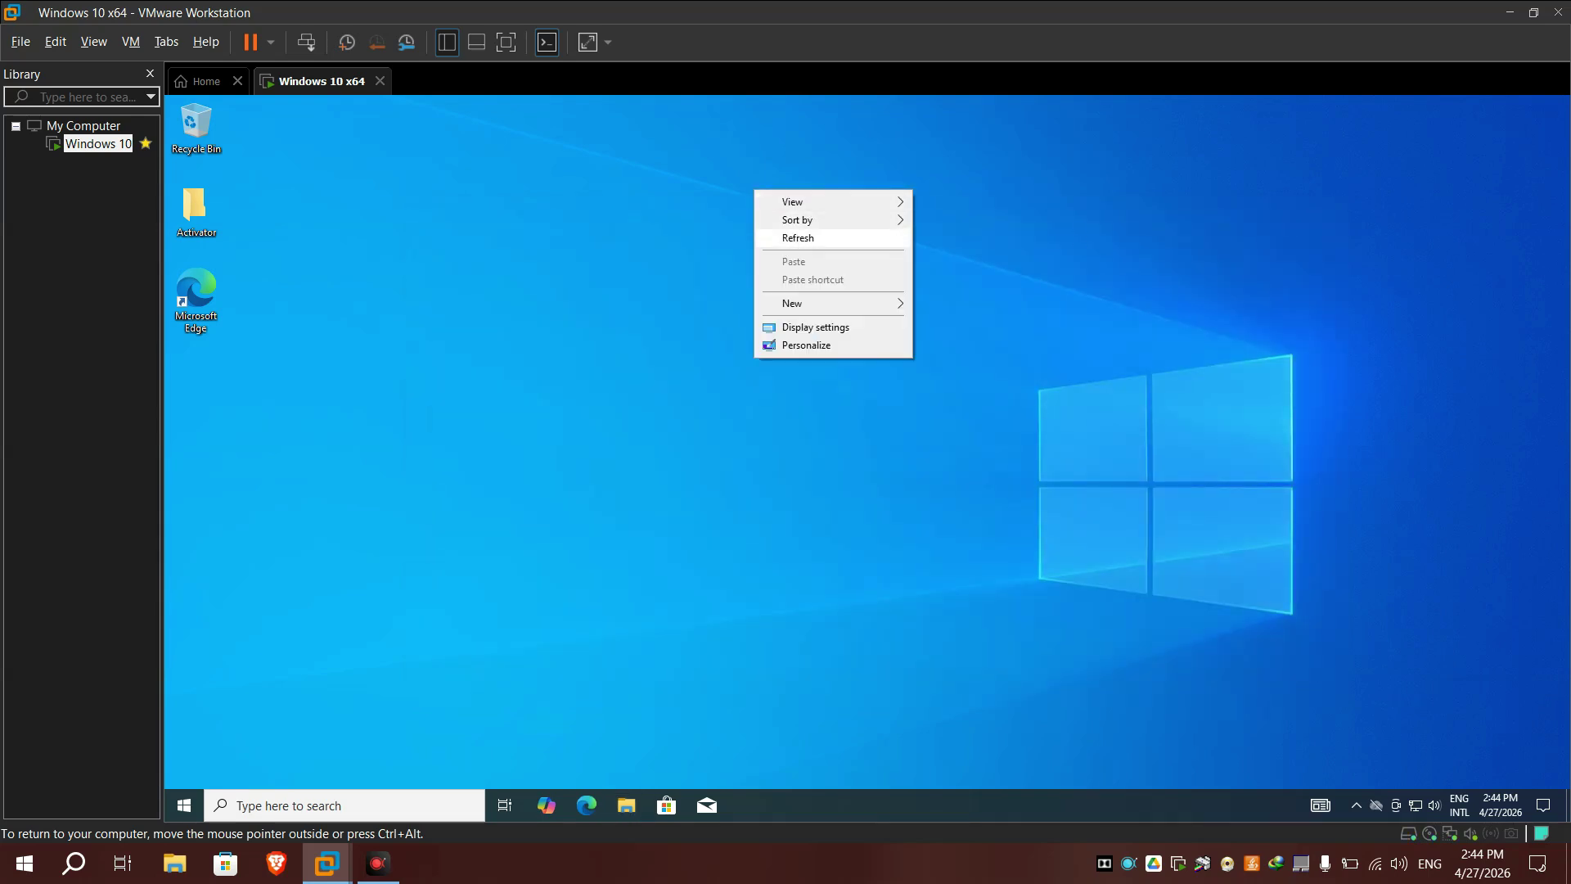
click(797, 238)
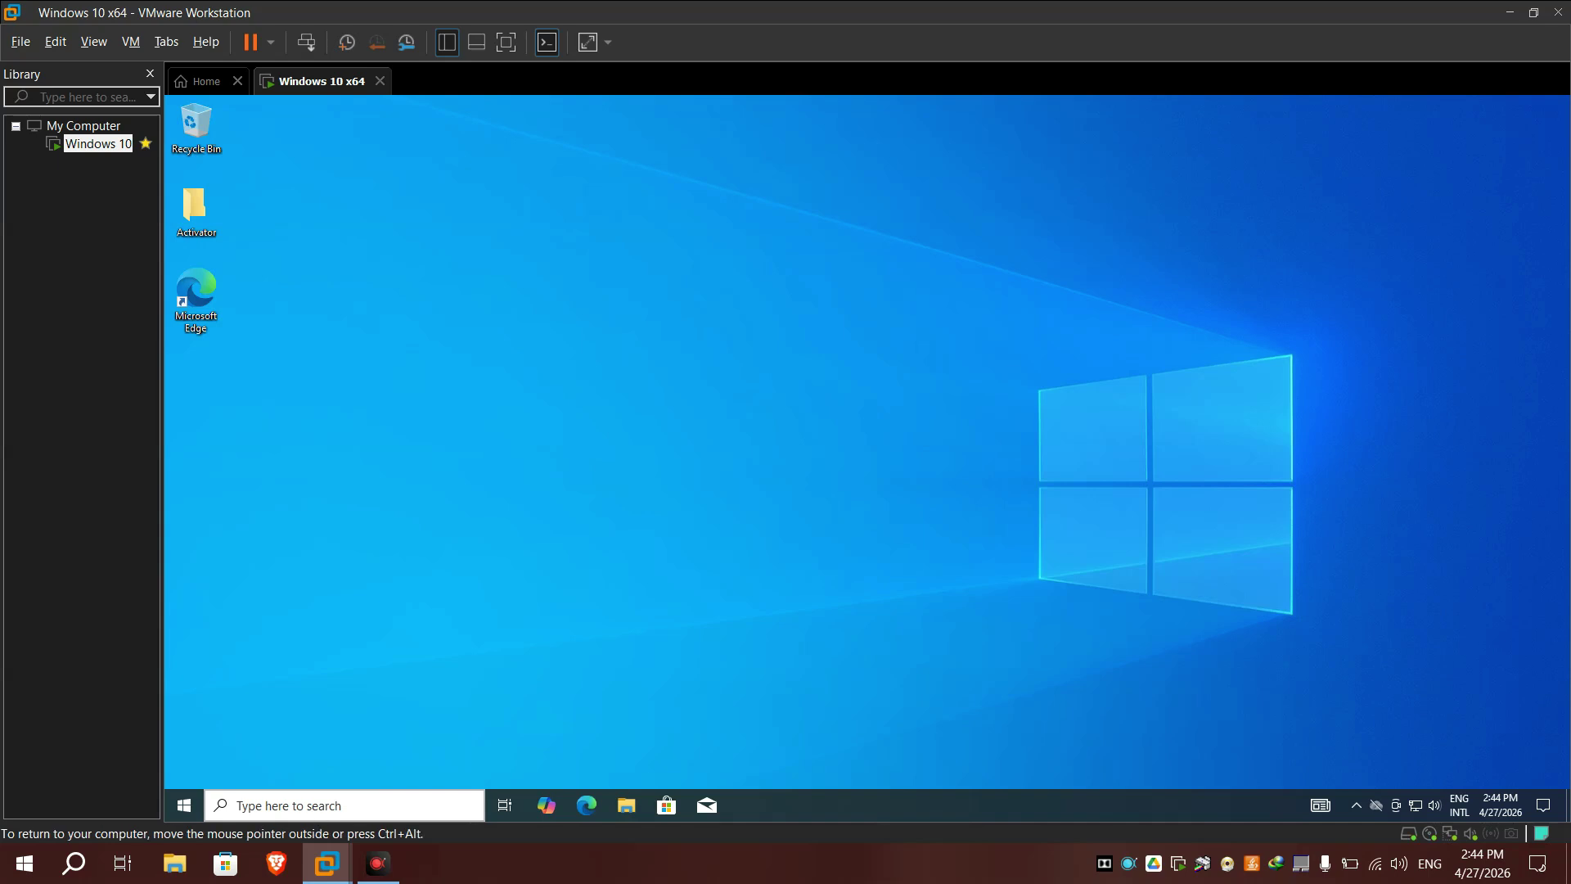
Search the guest Windows for "computer", open Computer Management and list the accounts under Local Users and Groups
click(316, 812)
text(co)
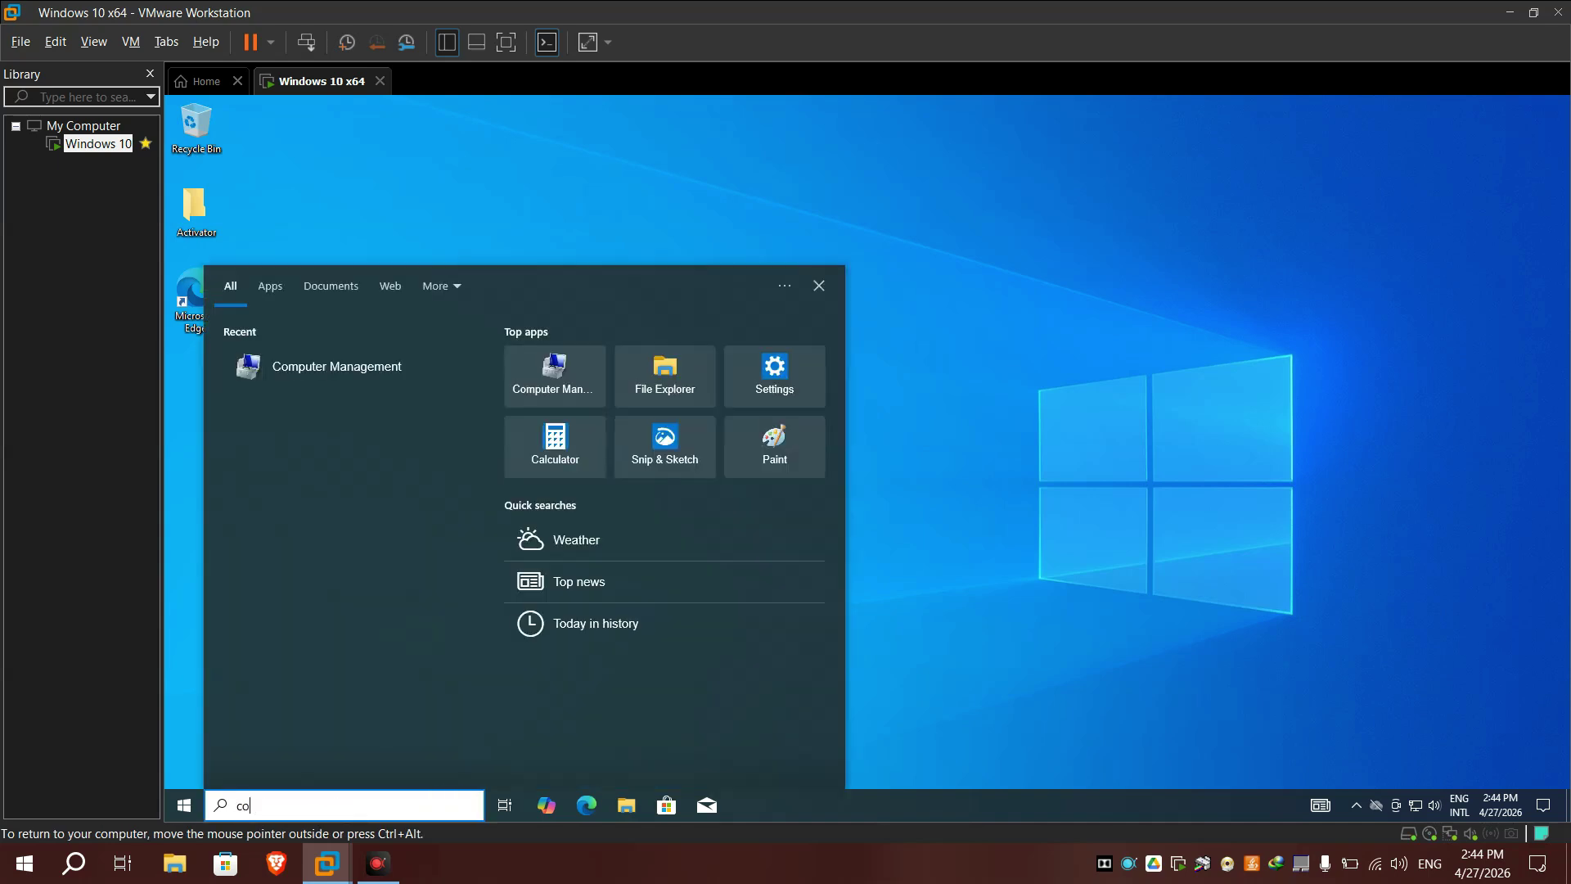
text(mputer)
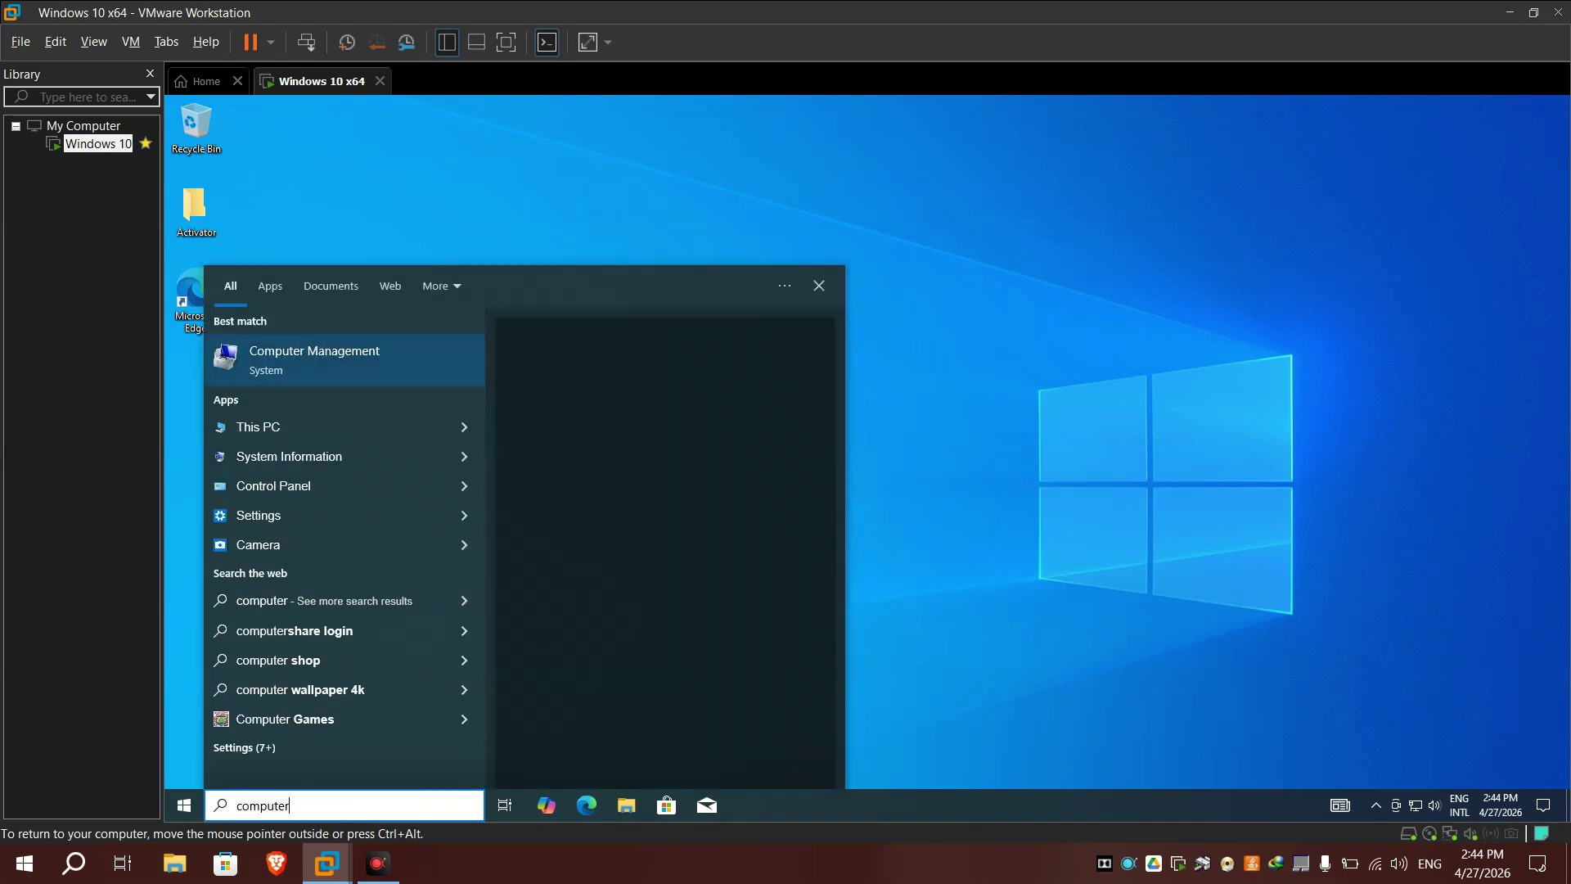
key(Escape)
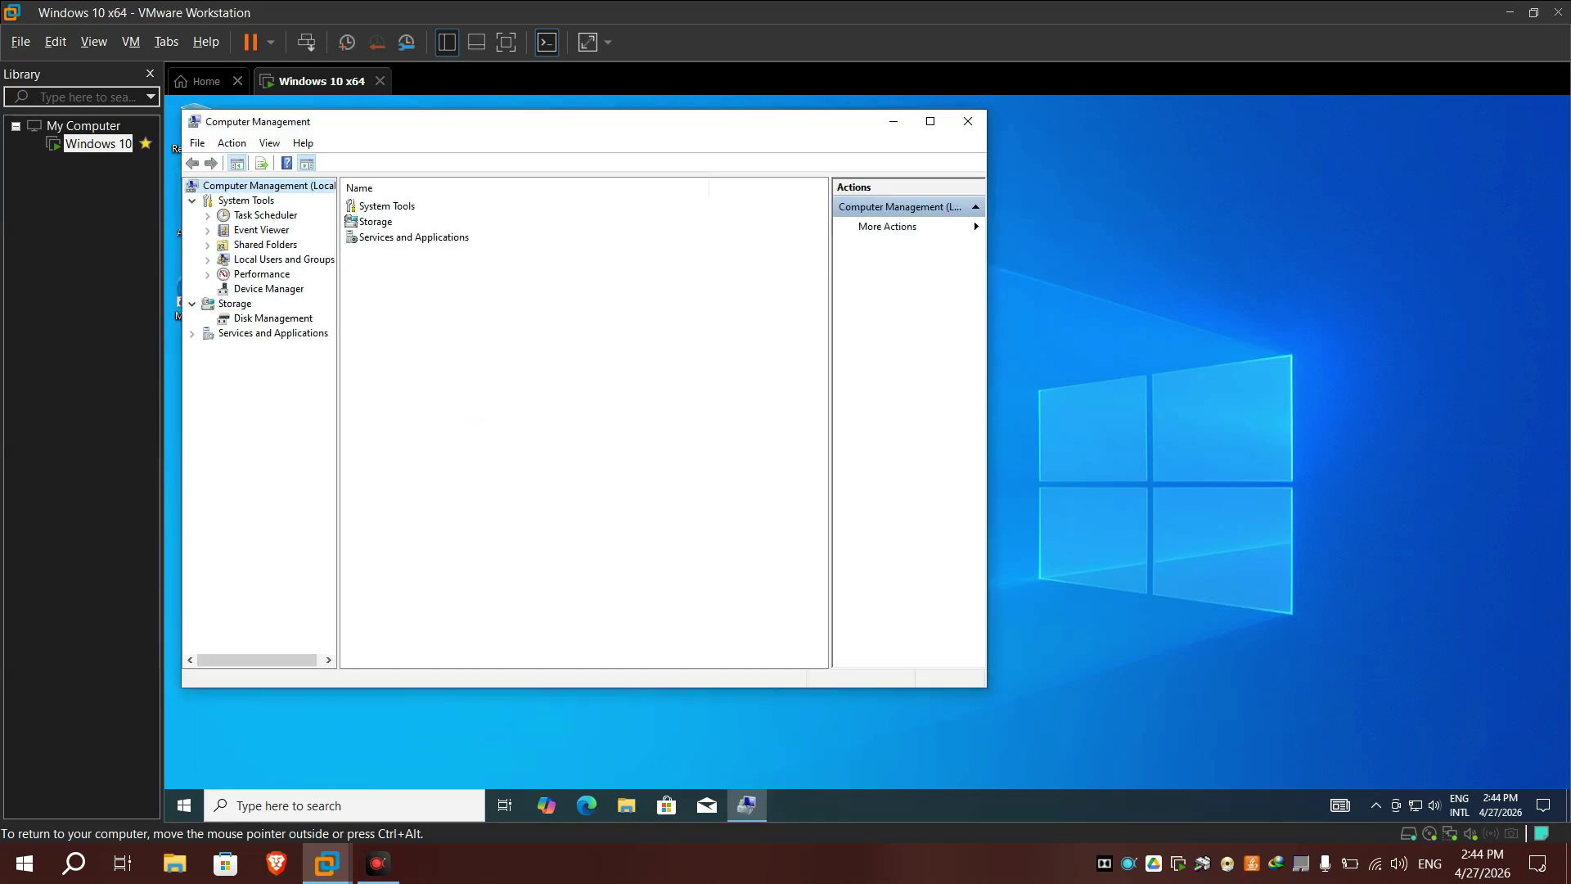
double_click(284, 259)
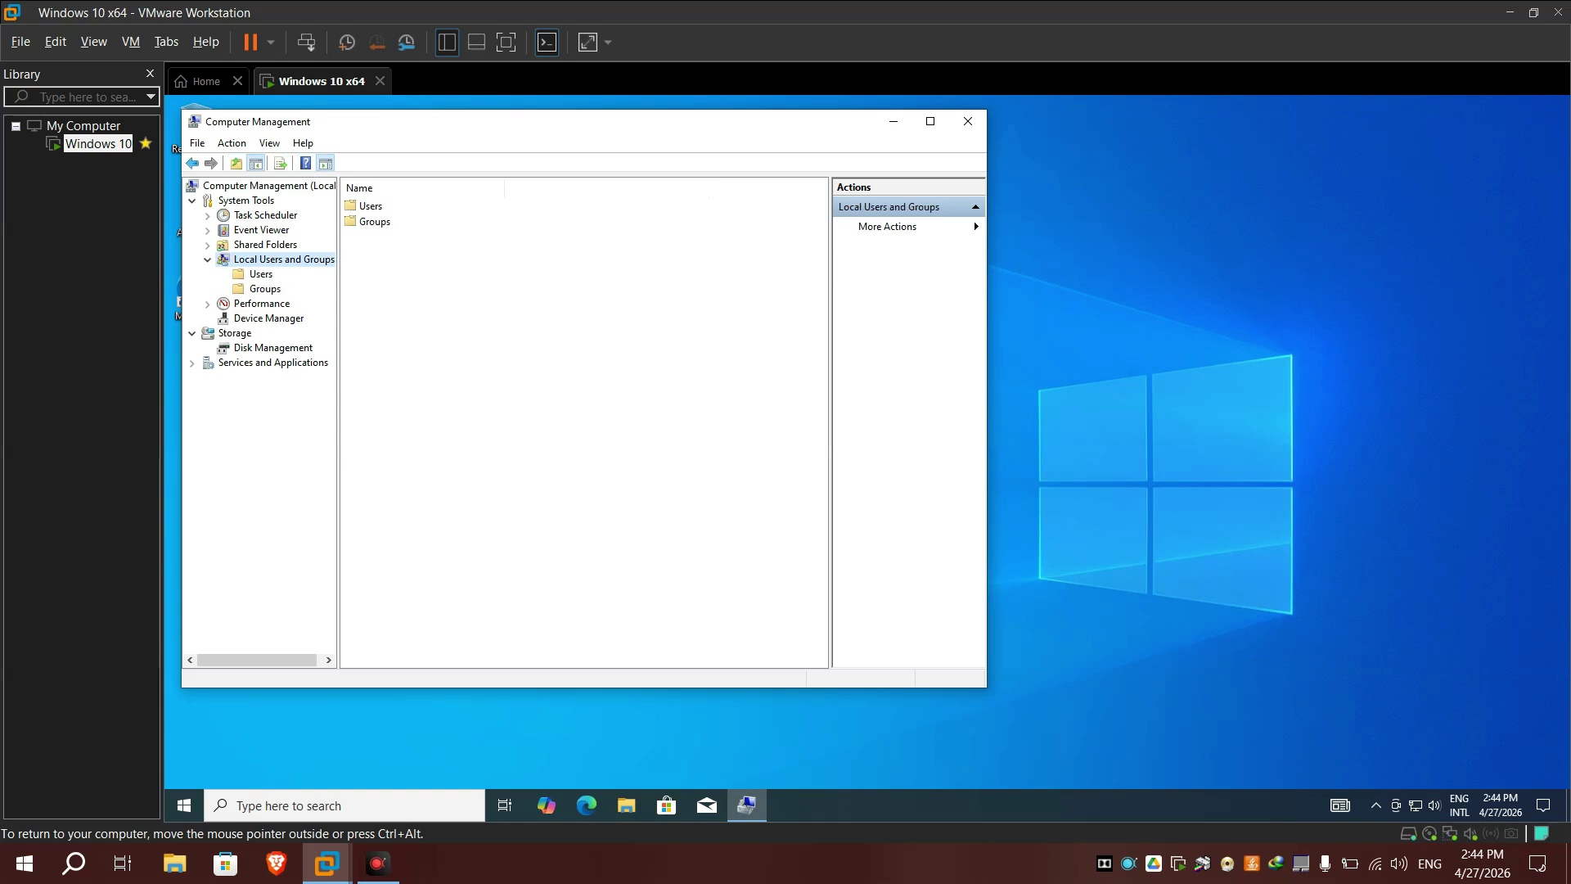
click(261, 274)
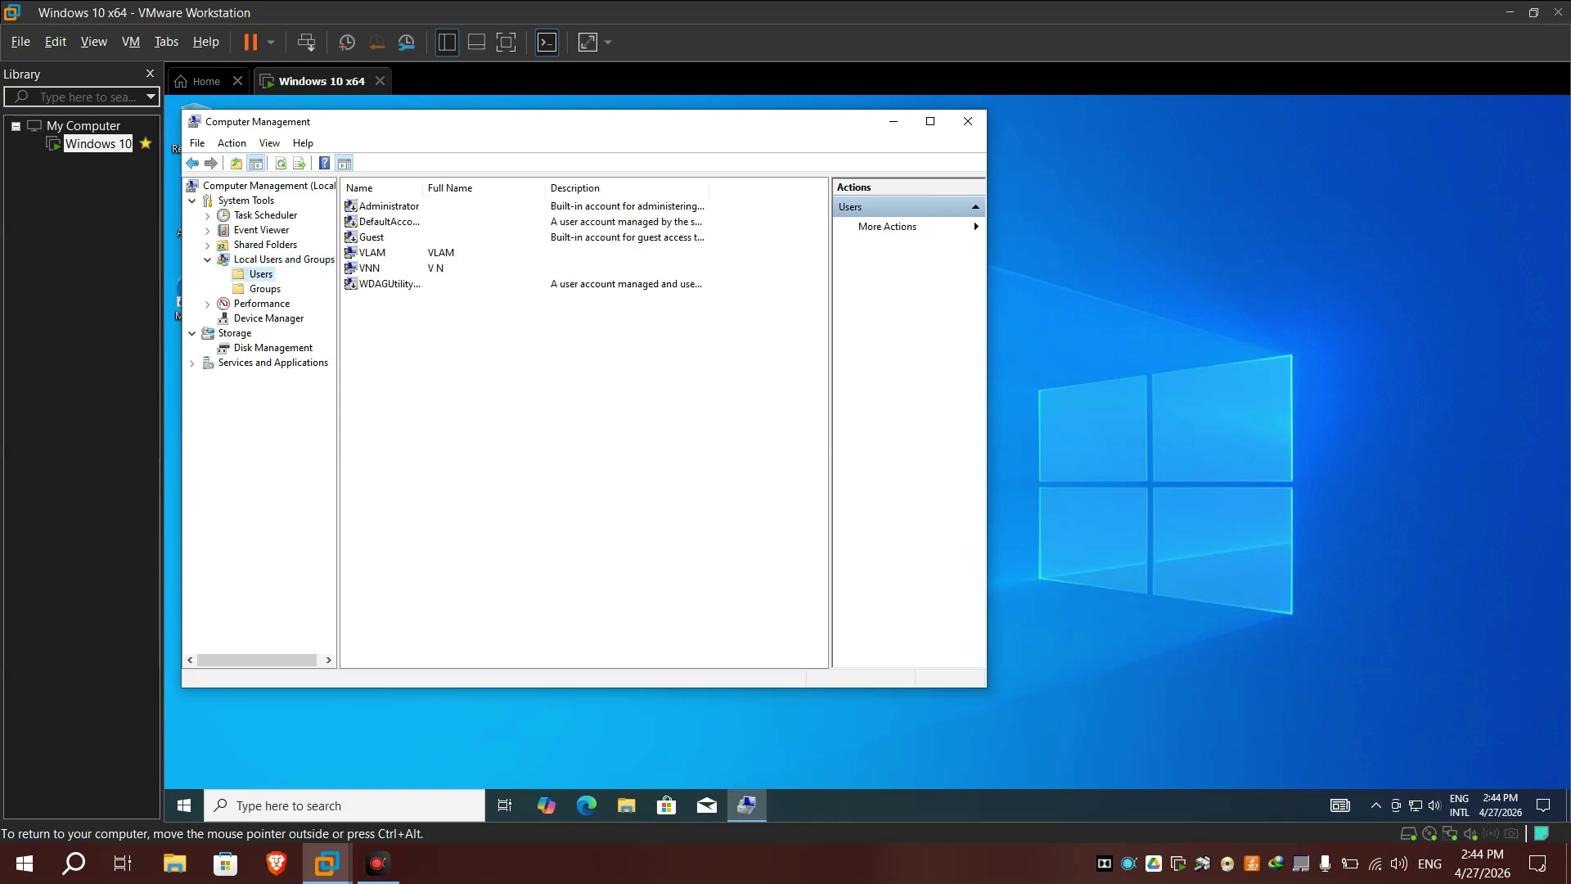
Delete the VNN user account, accepting the loss of its unique identifier, and close Computer Management
click(384, 268)
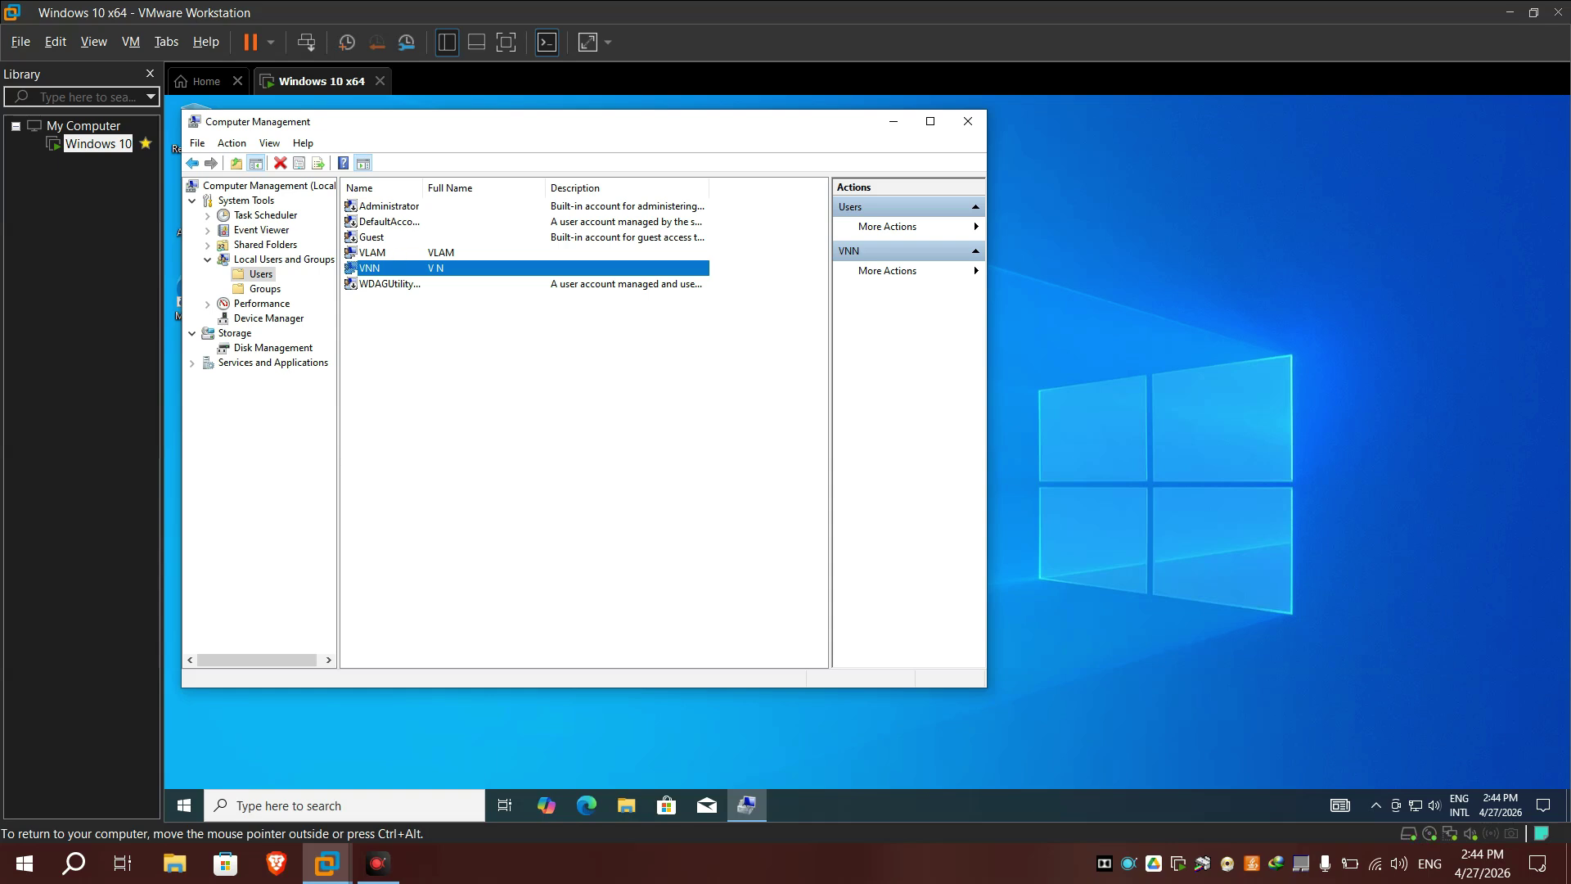
right_click(398, 268)
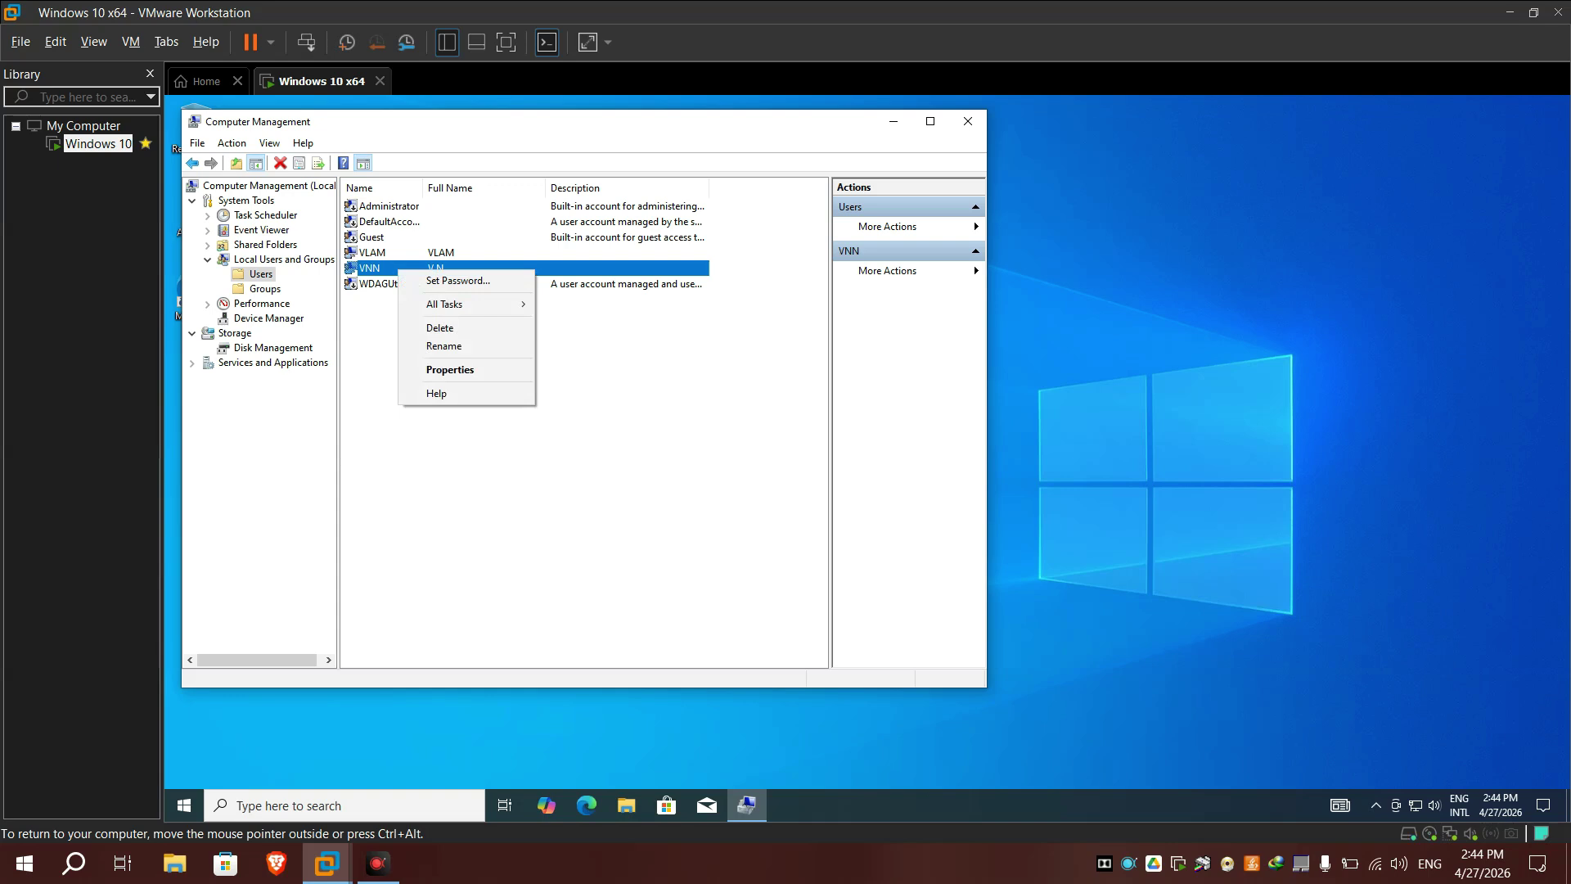
click(441, 327)
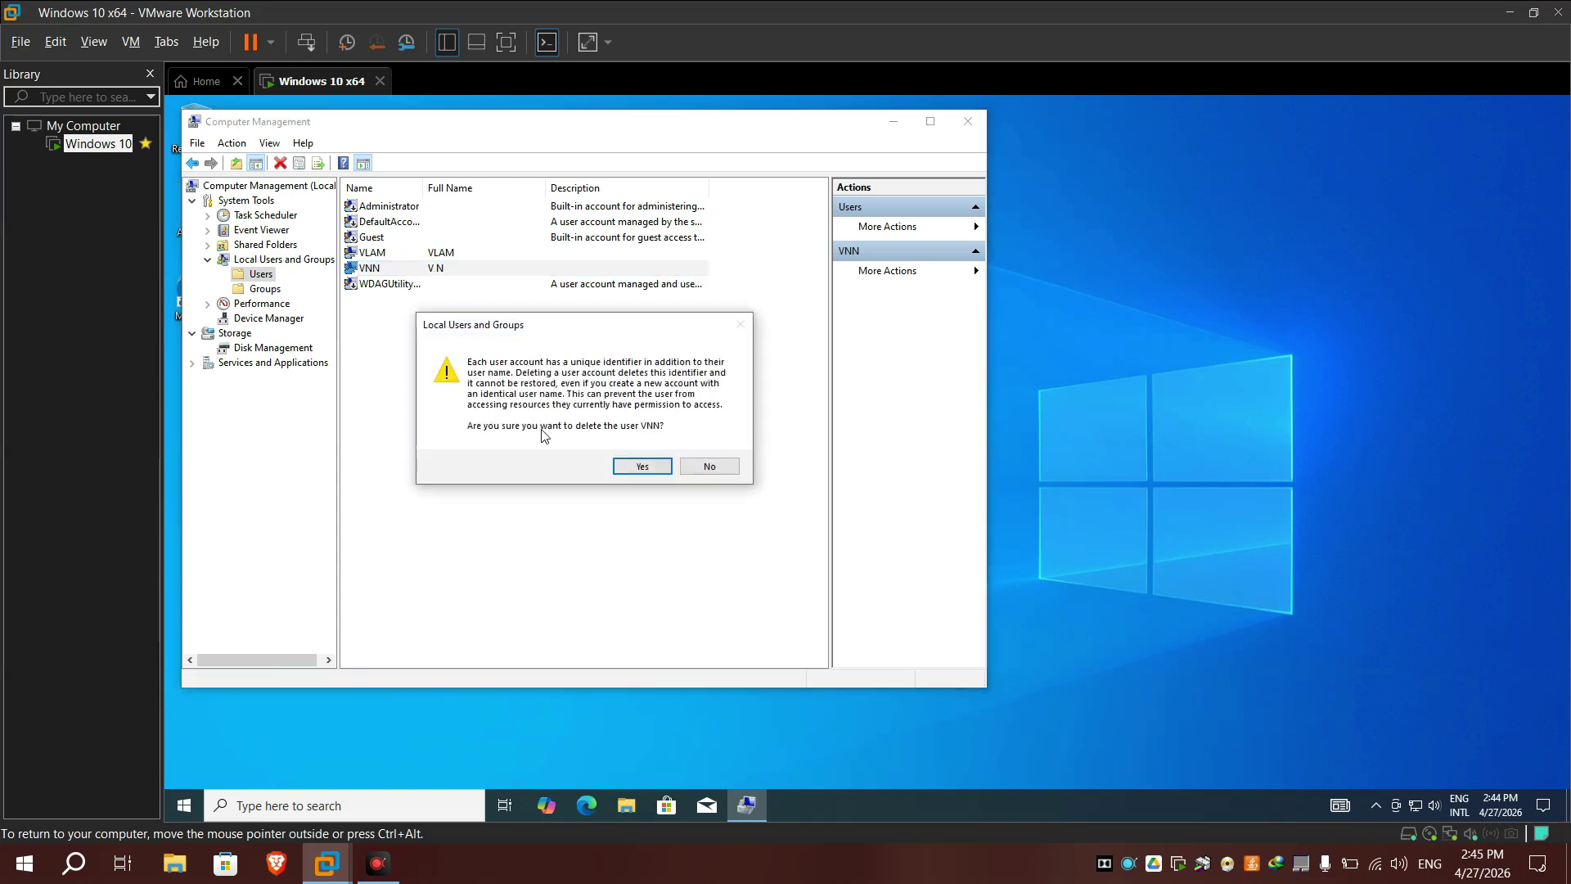
click(641, 465)
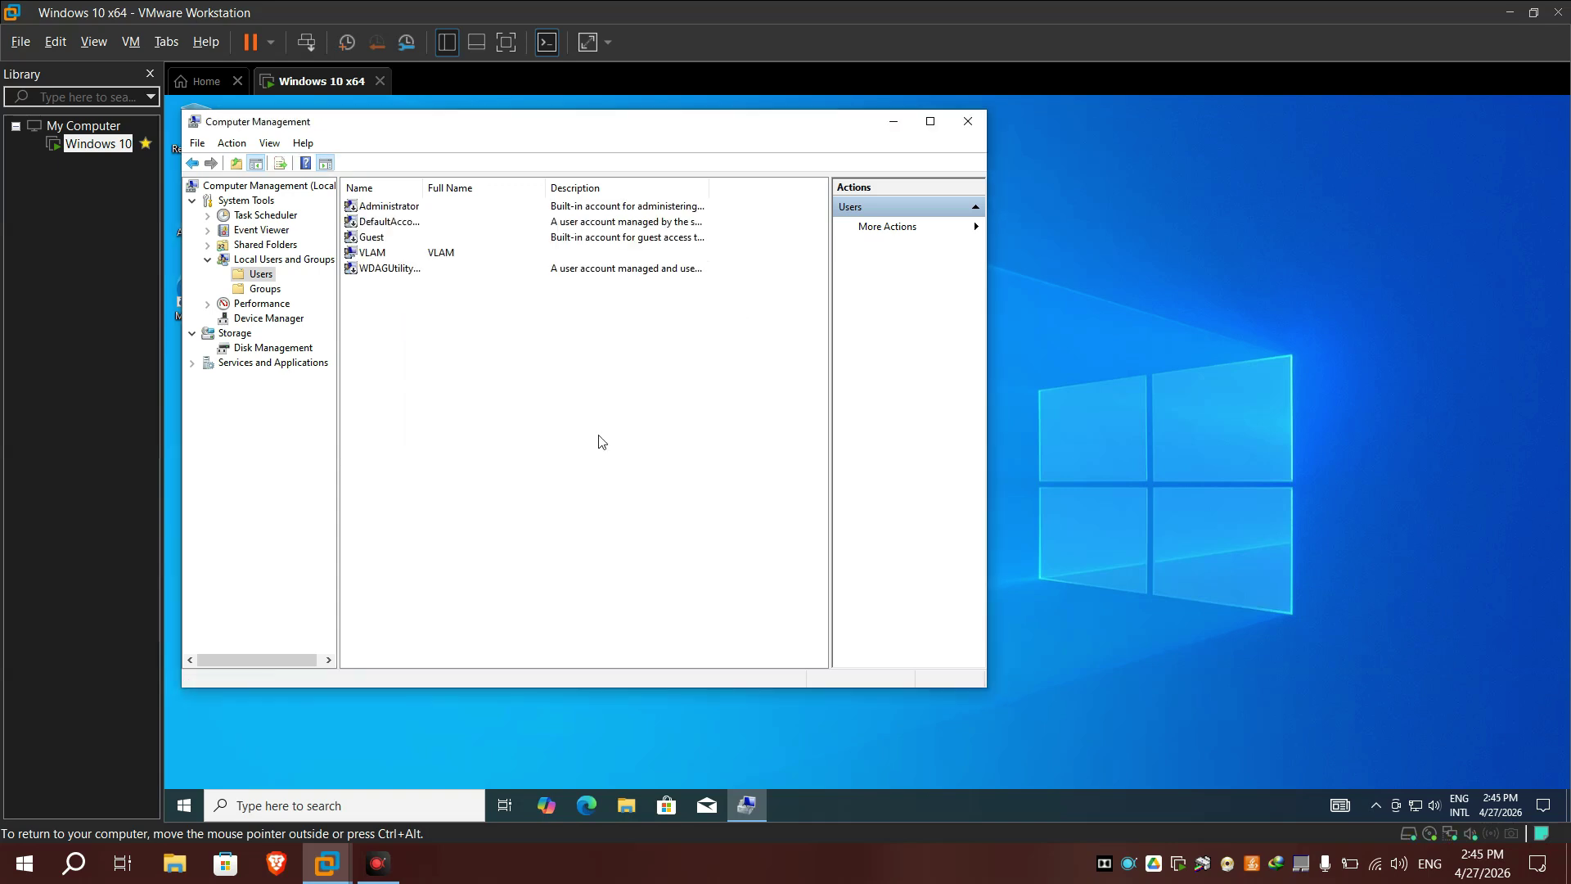
click(967, 121)
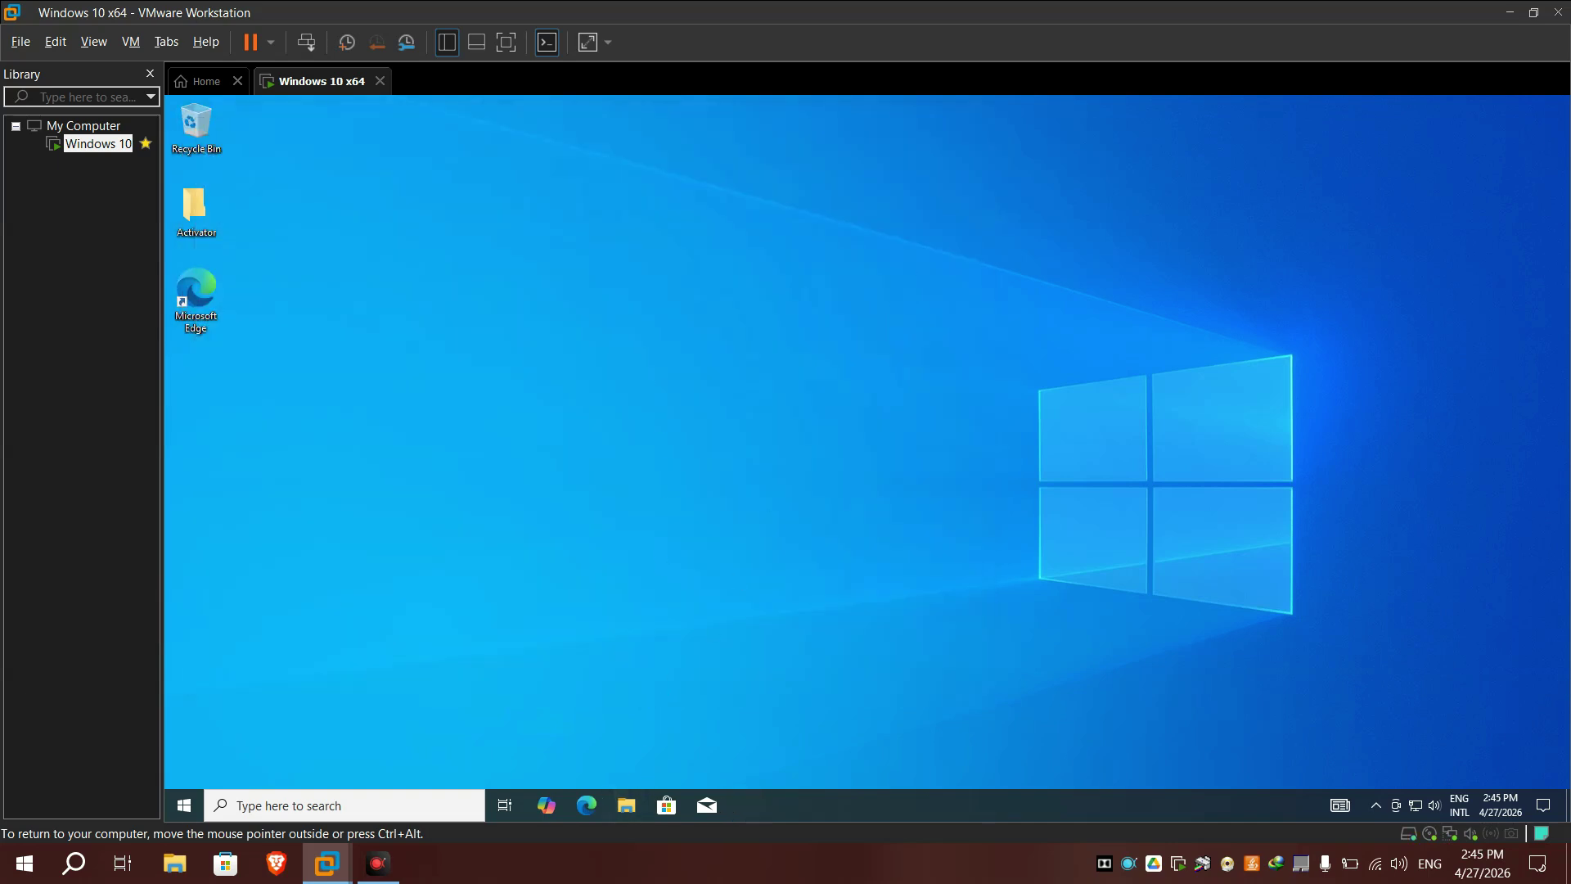
Delete the VNN profile folder from the Users folder on Local Disk (C:) and refresh the desktop
key(super+e)
click(462, 447)
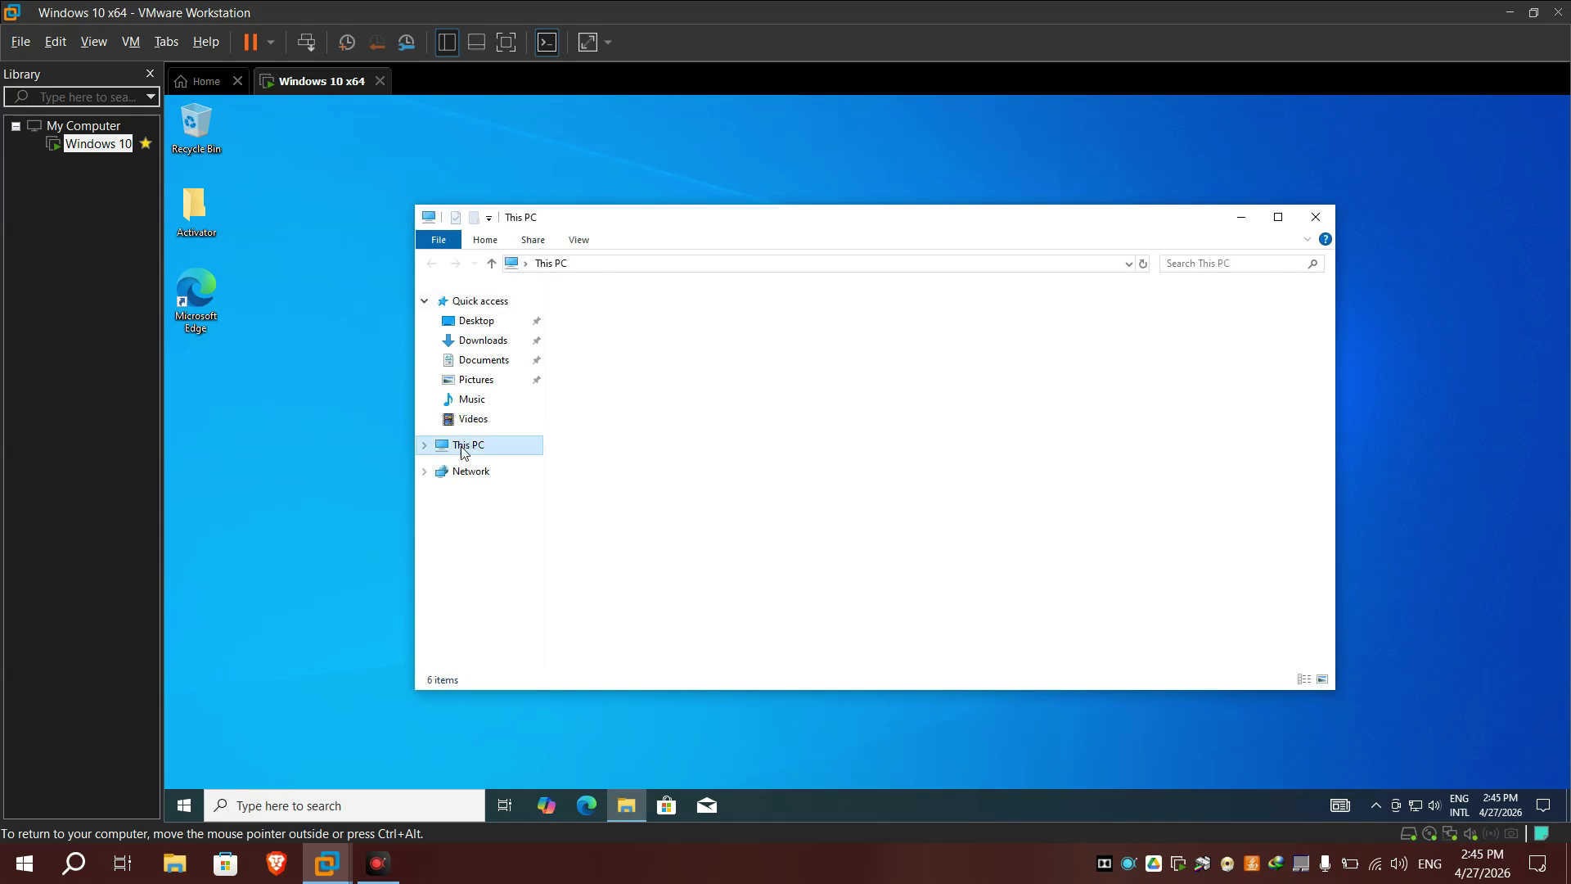
double_click(631, 510)
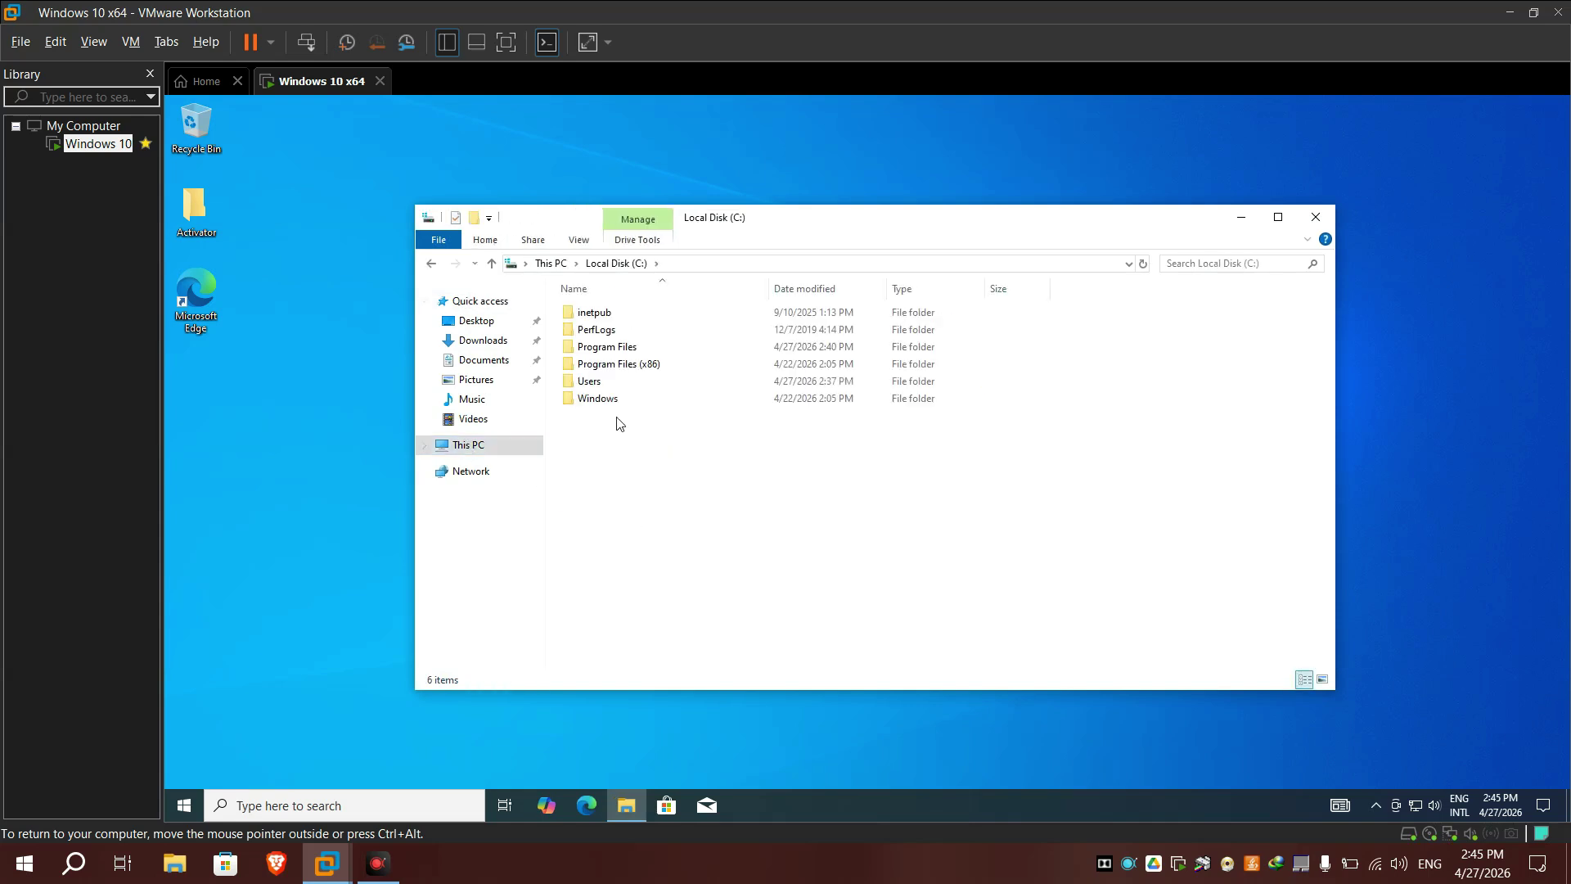
double_click(604, 381)
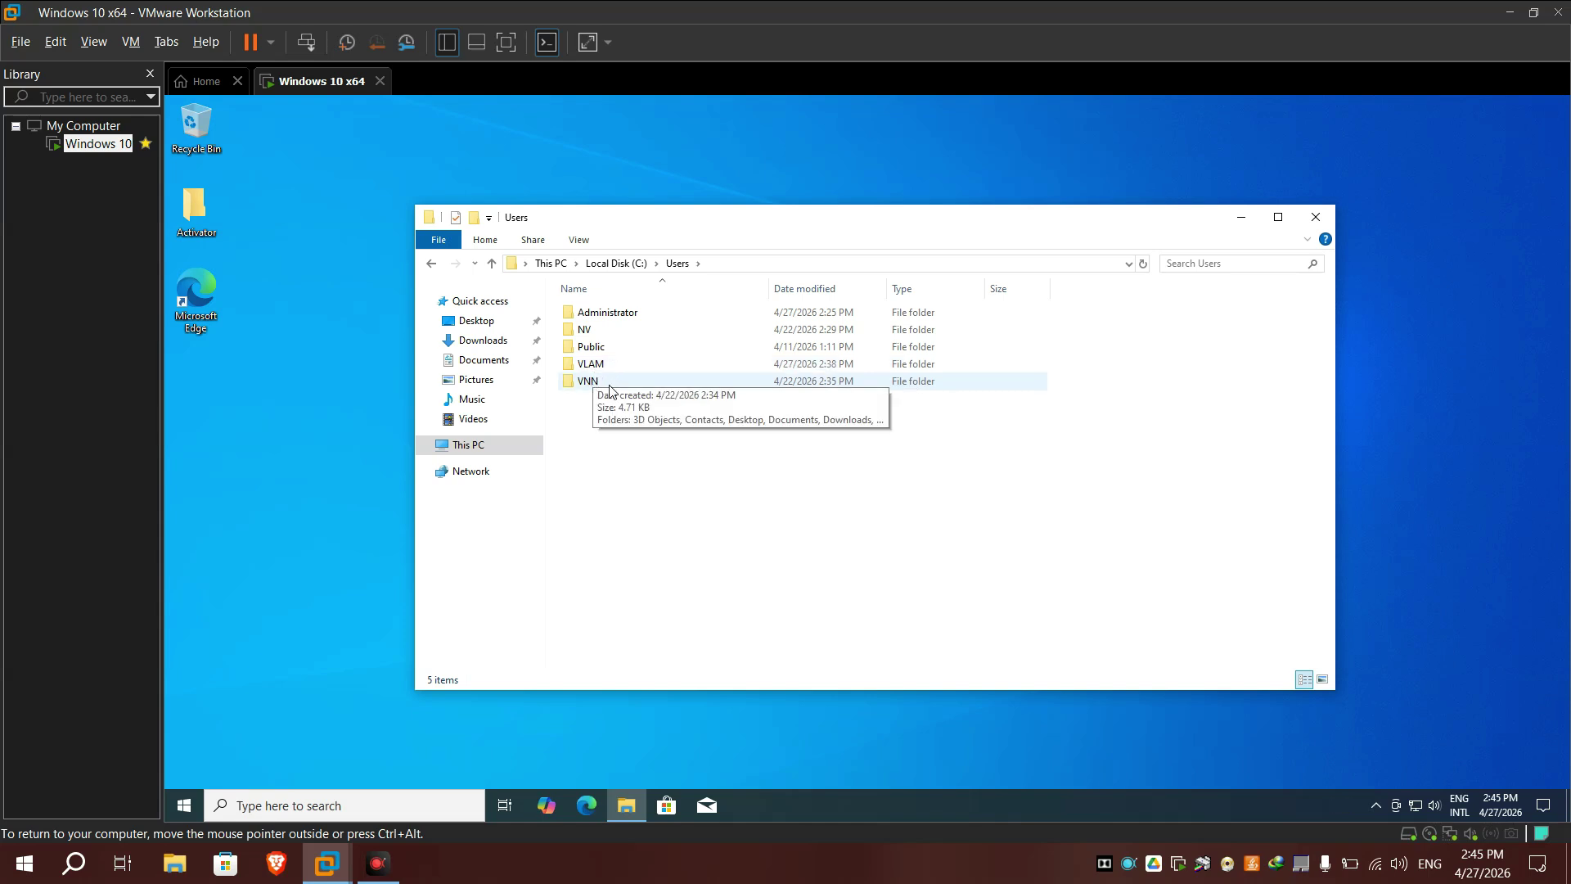
click(609, 388)
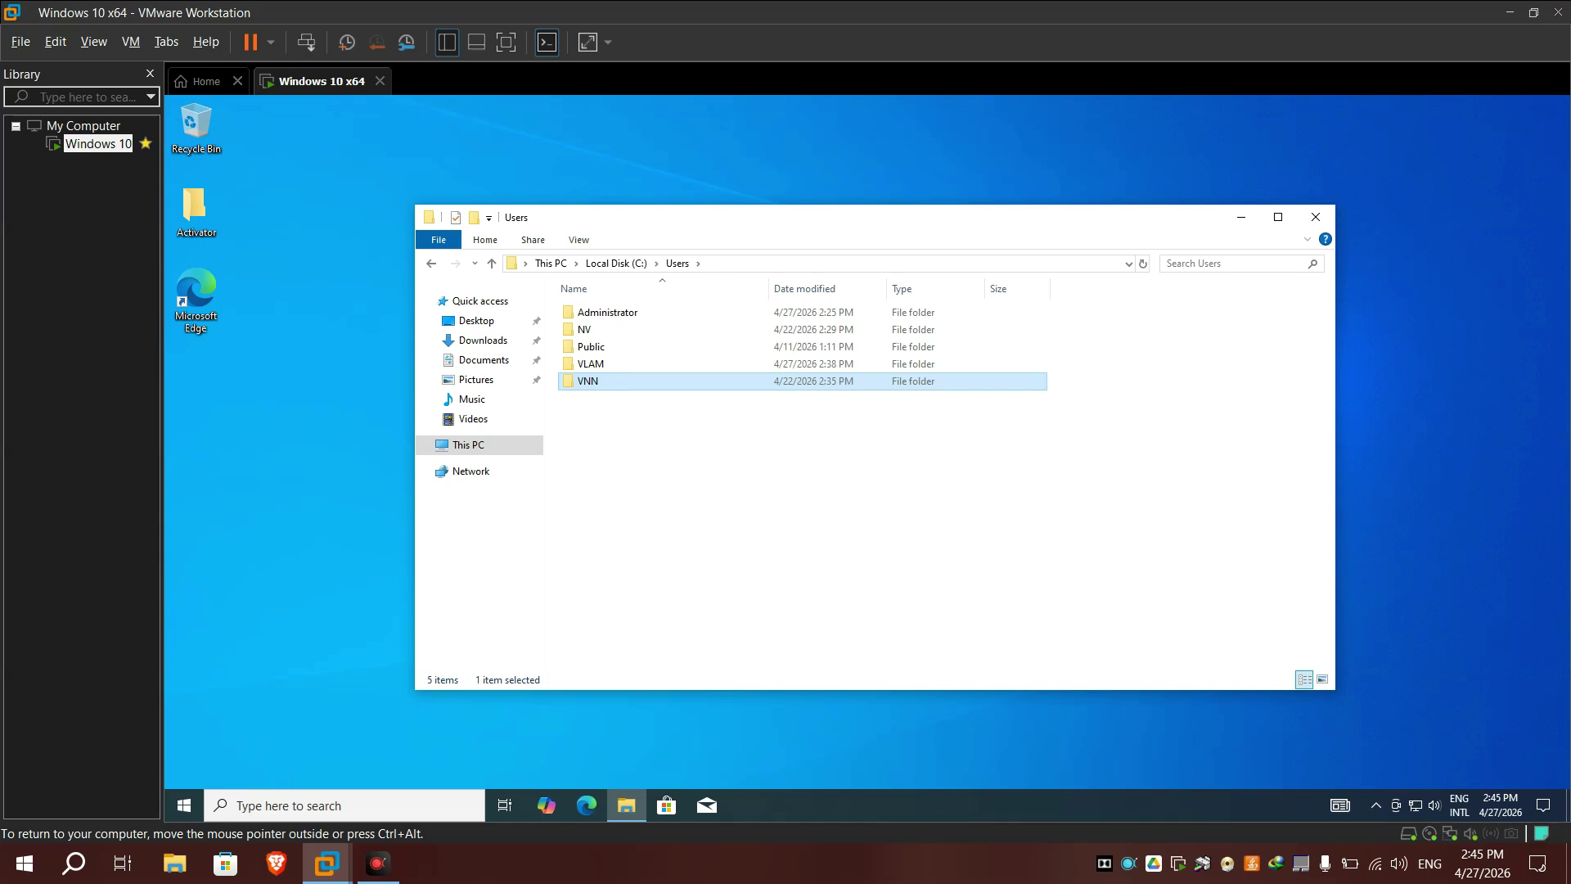
right_click(620, 386)
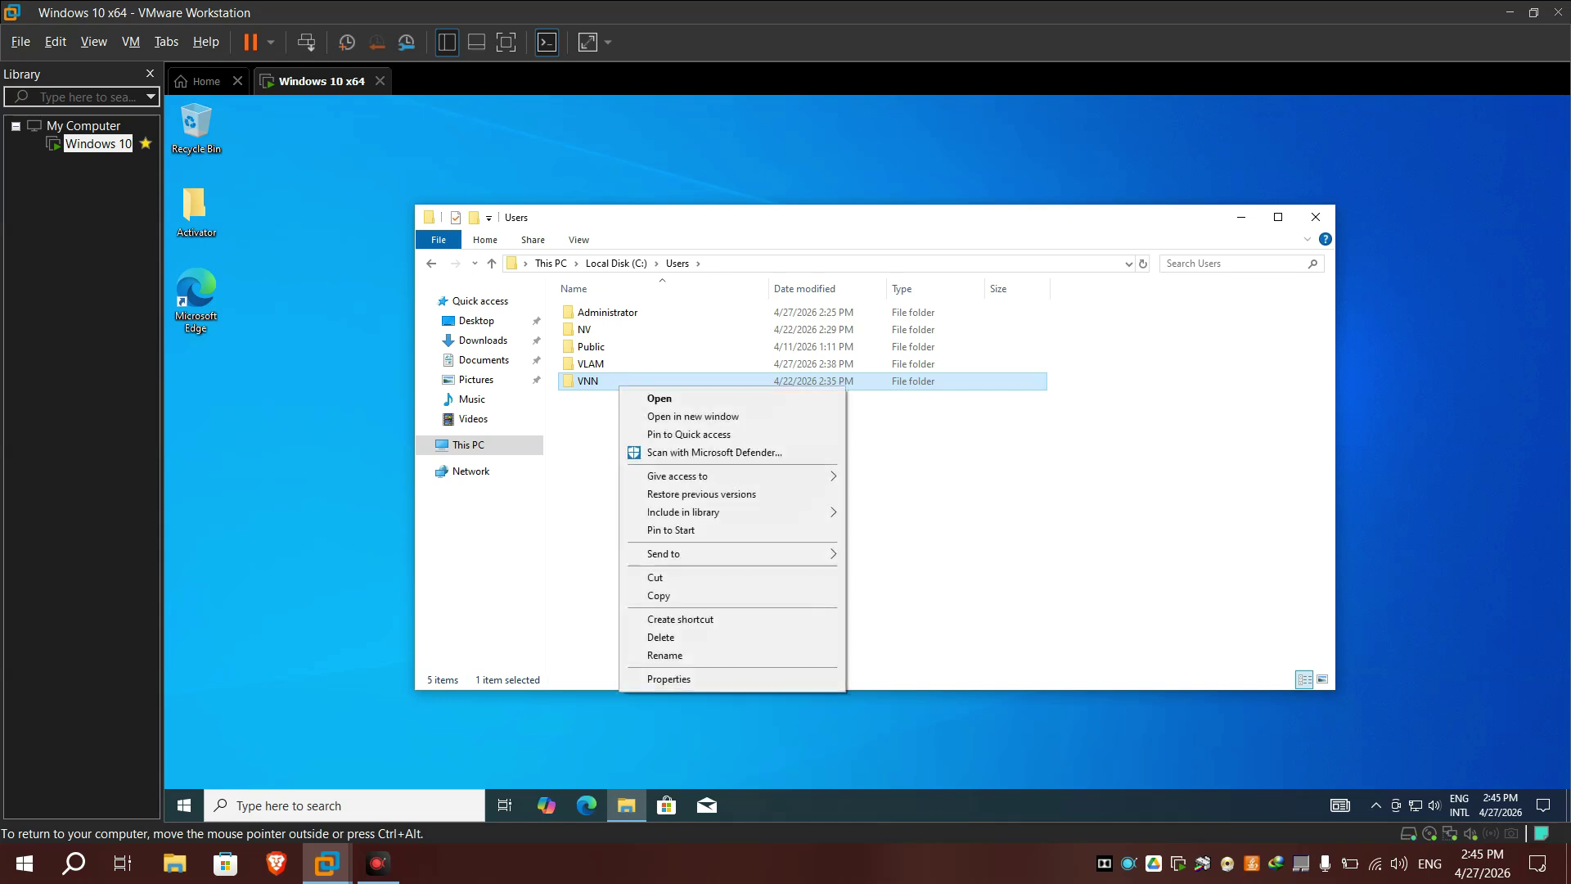
click(665, 636)
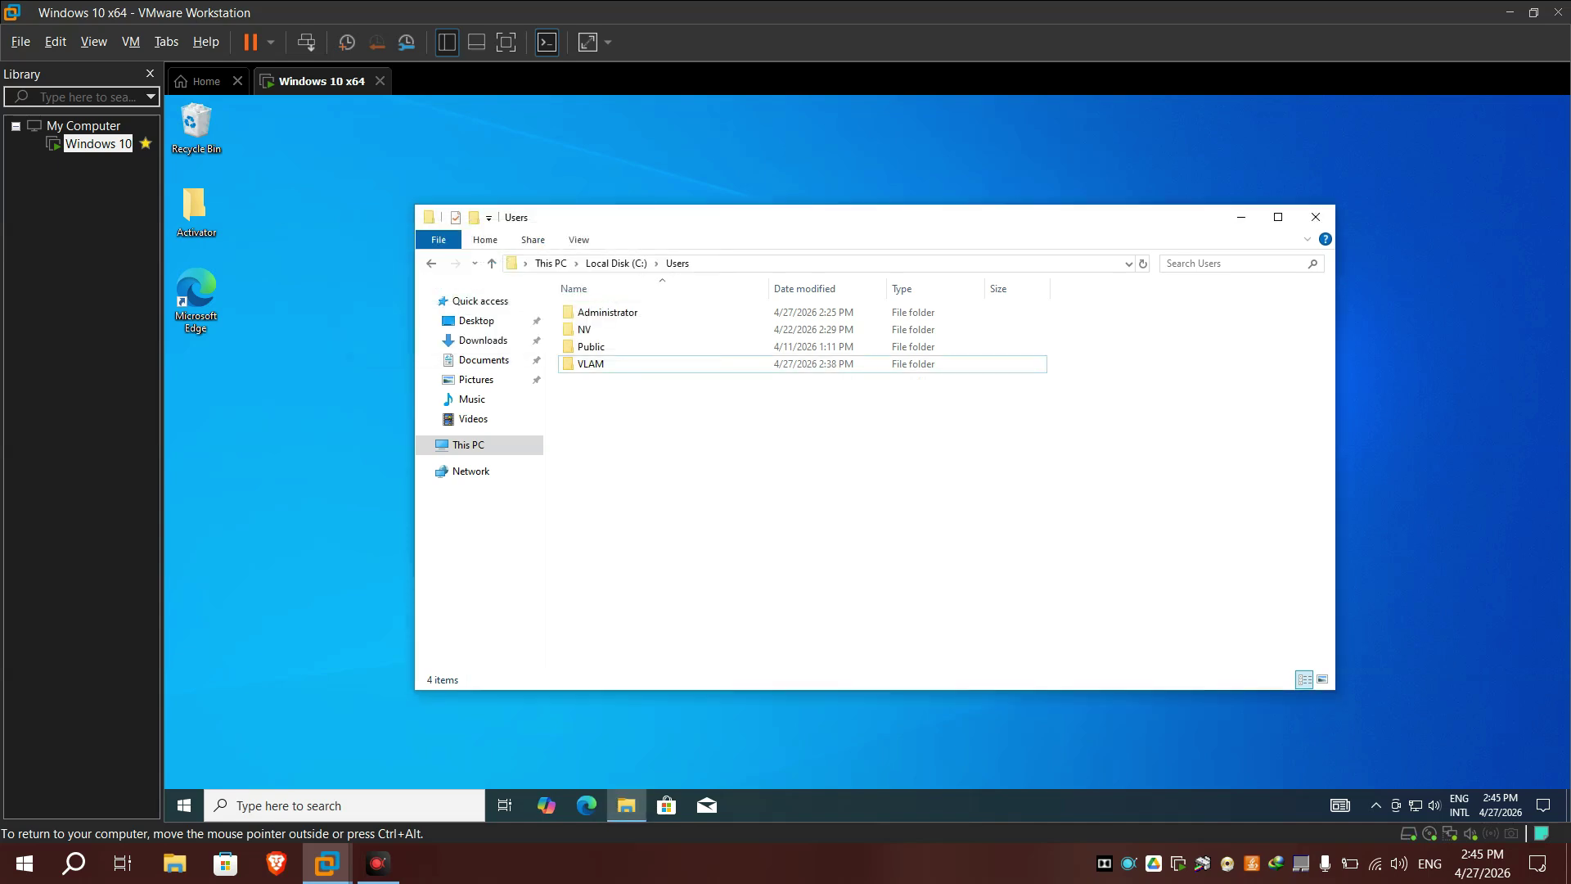
right_click(883, 136)
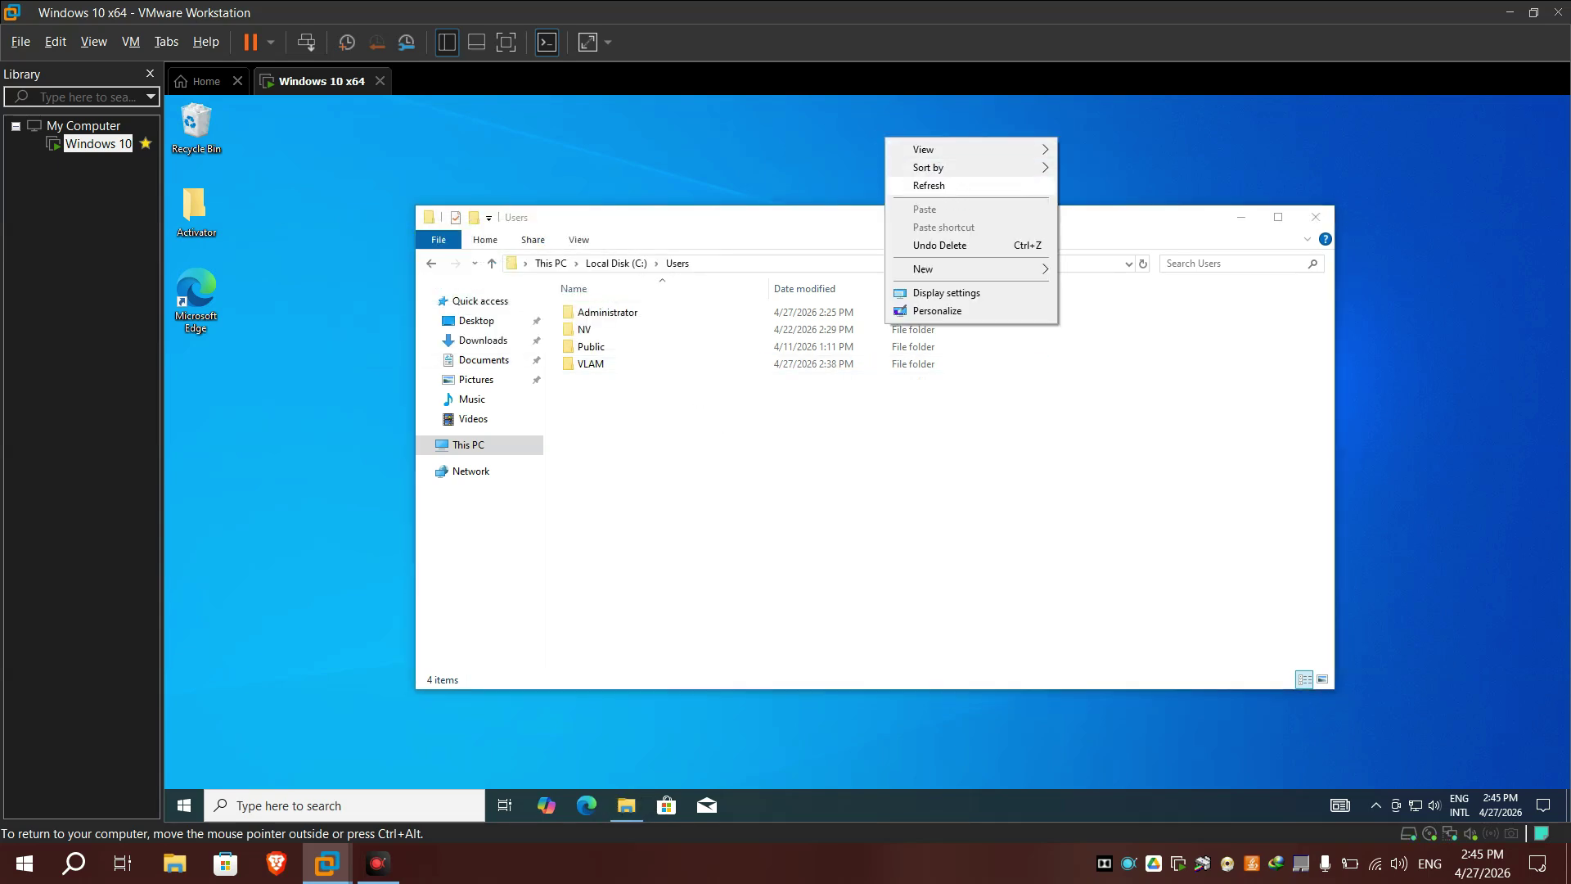
click(953, 181)
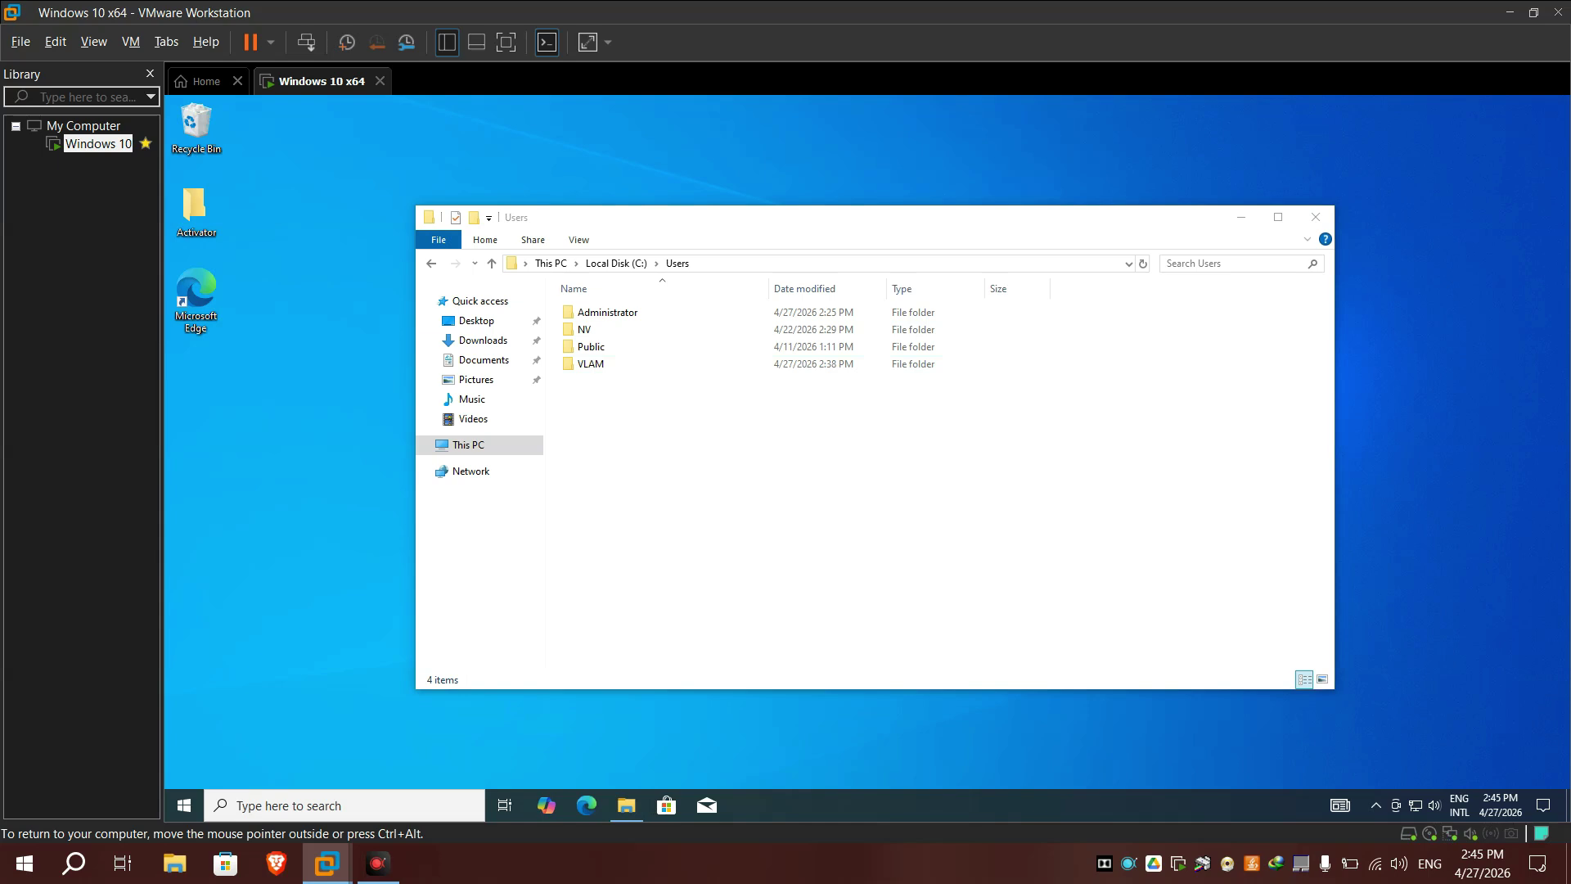